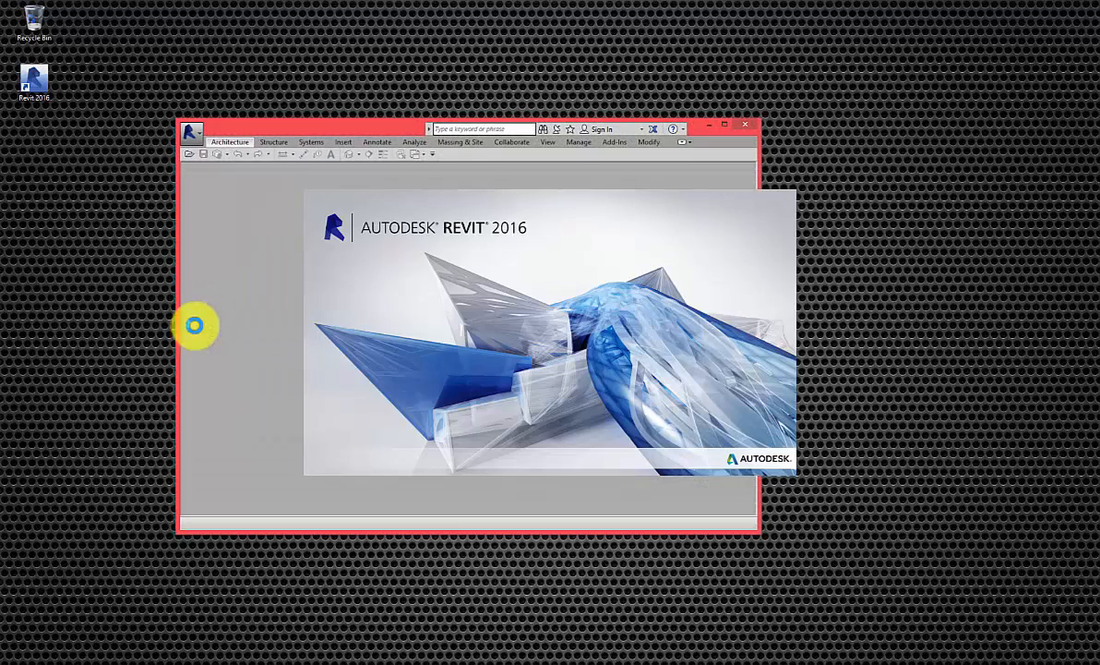
# Create a folder named P1 on the desktop and place it clear of the Revit window.
pyautogui.rightClick(126, 327)
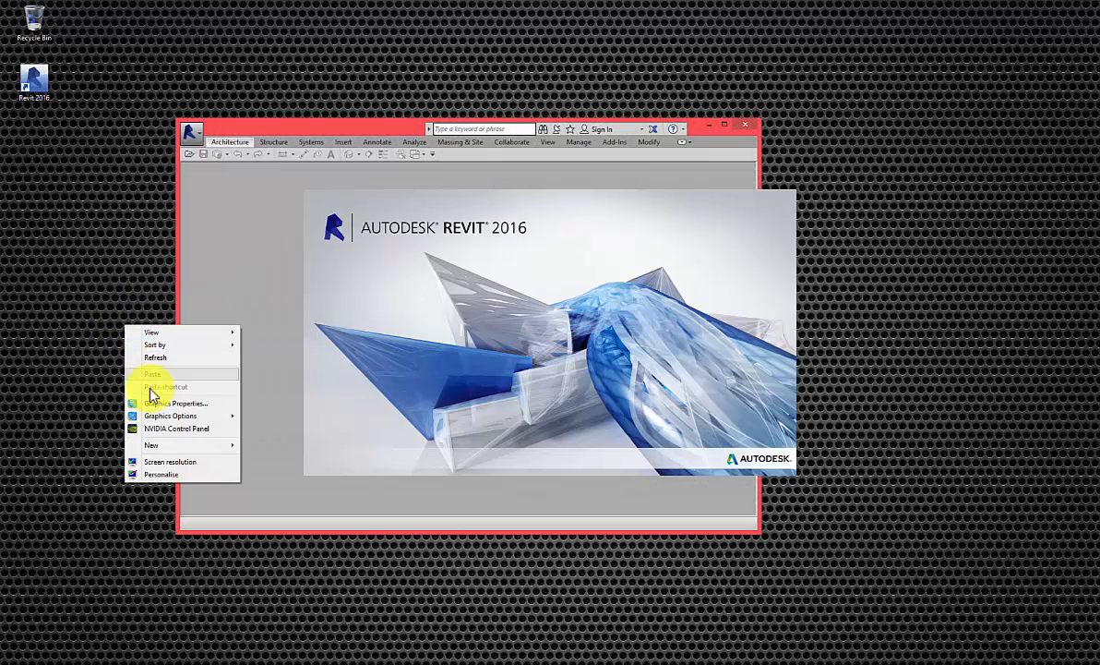
pyautogui.moveTo(172, 447)
pyautogui.click(268, 446)
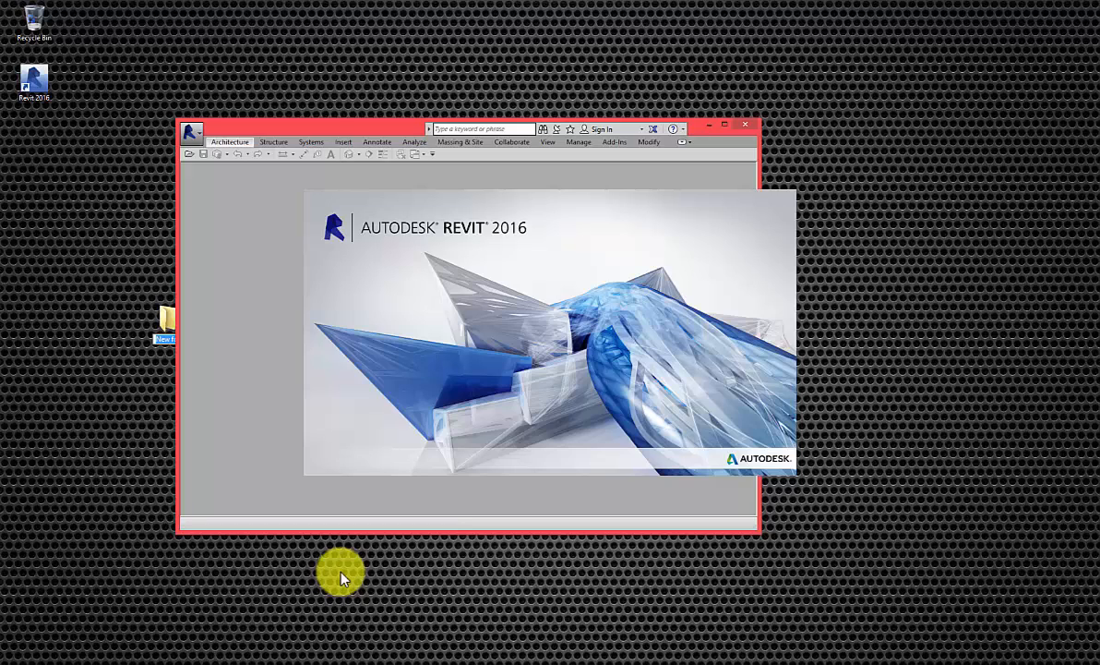
pyautogui.write('P1')
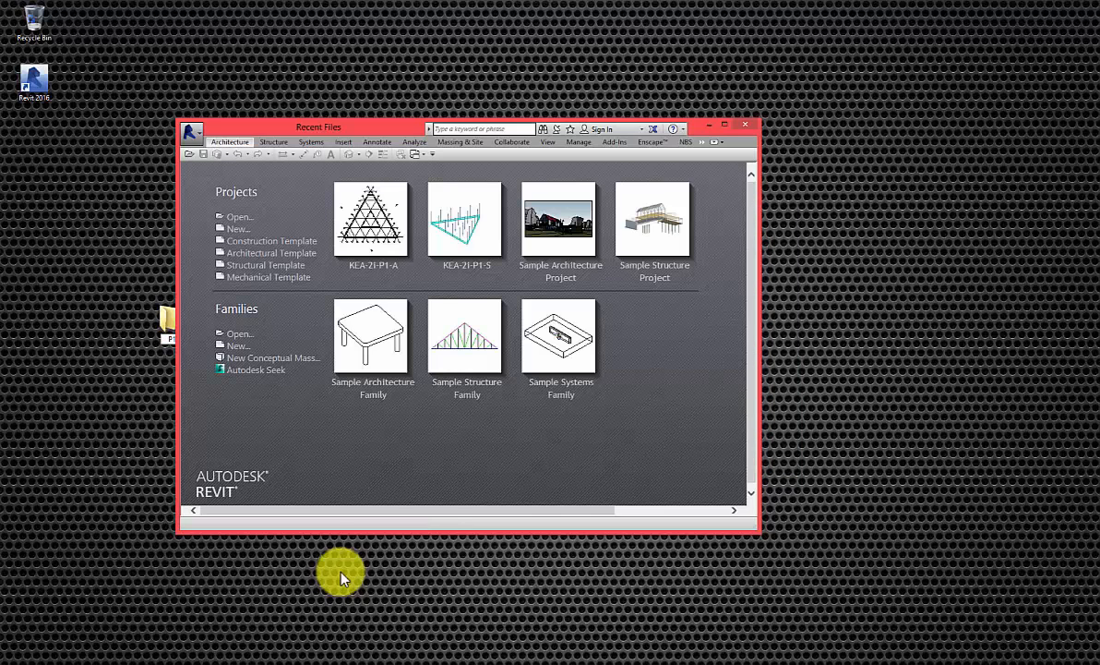
pyautogui.click(114, 376)
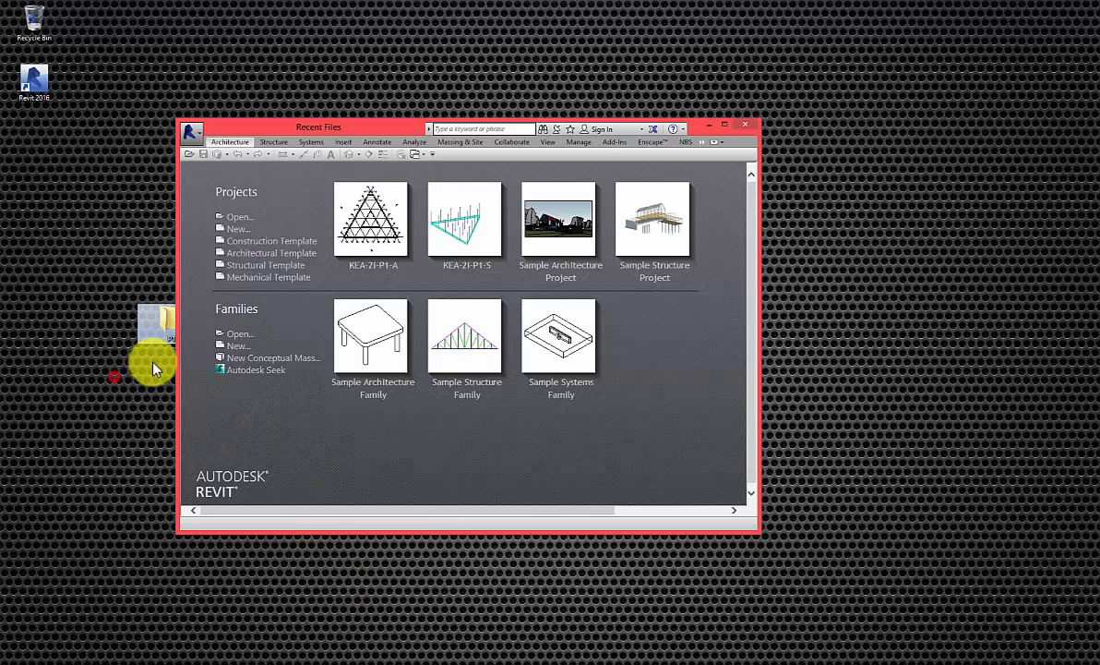
pyautogui.moveTo(118, 330); pyautogui.dragTo(101, 327)
pyautogui.click(109, 416)
# Open the P1 folder and create a subfolder named "Revit files" in it.
pyautogui.doubleClick(101, 325)
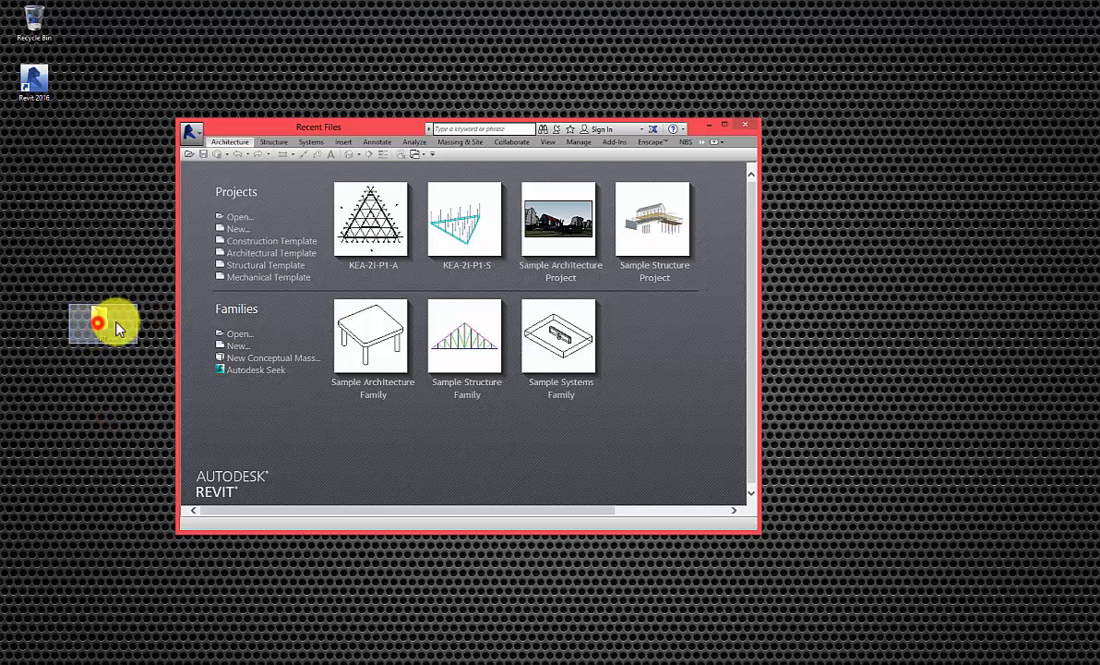
pyautogui.rightClick(640, 350)
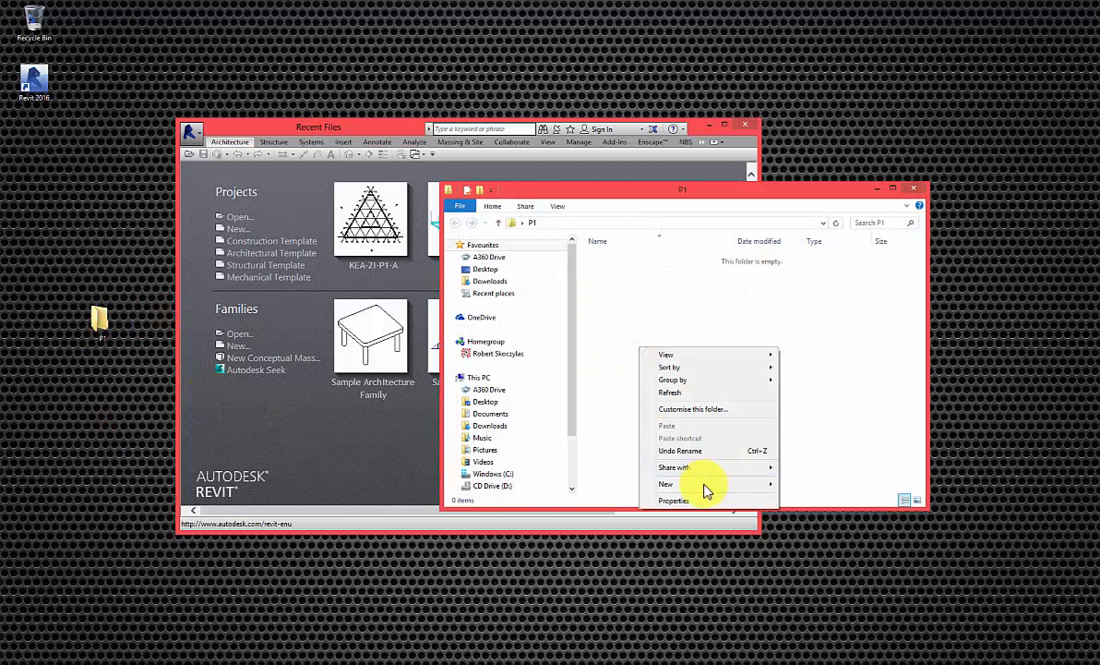
pyautogui.moveTo(705, 486)
pyautogui.click(847, 487)
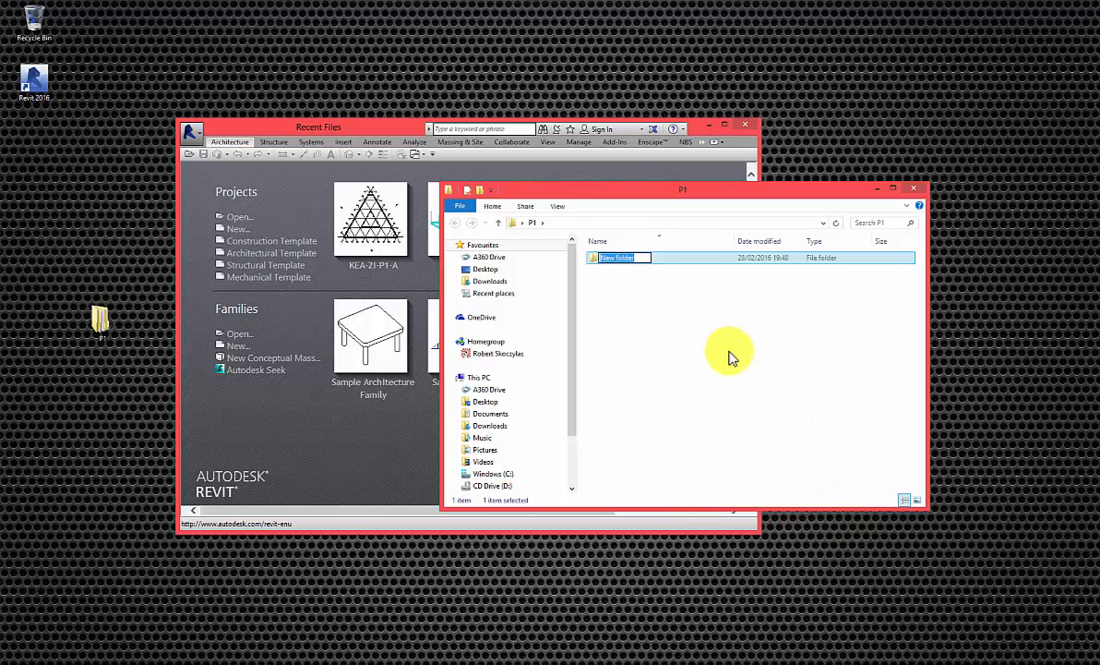
pyautogui.write('Revit')
pyautogui.click(728, 356)
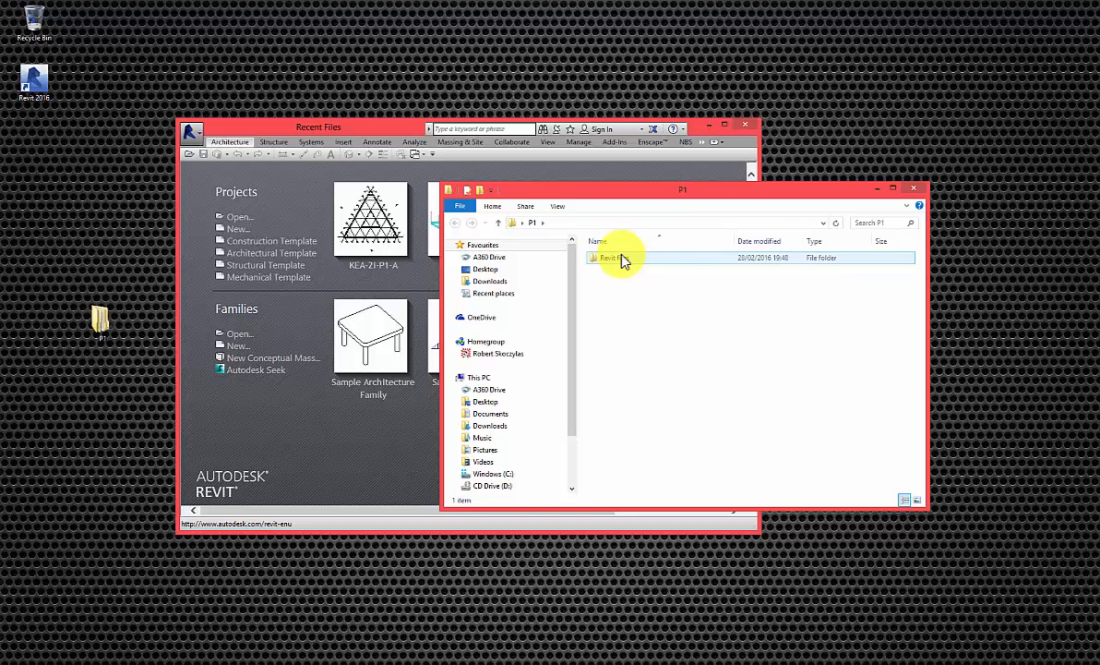
# Create a second subfolder named "Families" inside P1.
pyautogui.rightClick(665, 301)
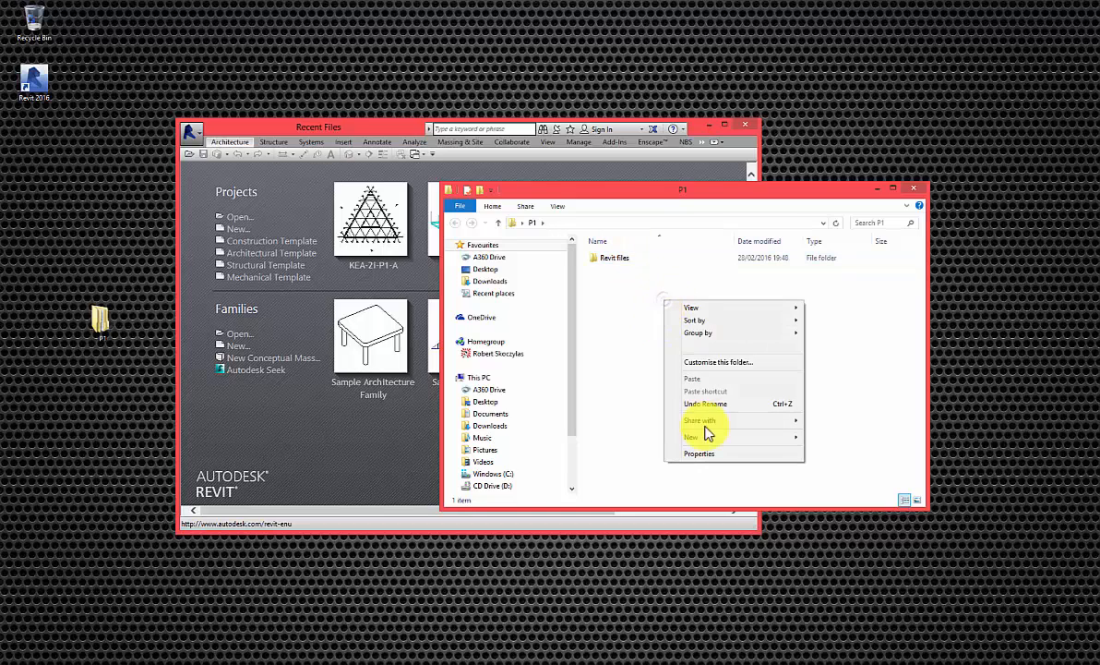
pyautogui.moveTo(727, 443)
pyautogui.click(865, 432)
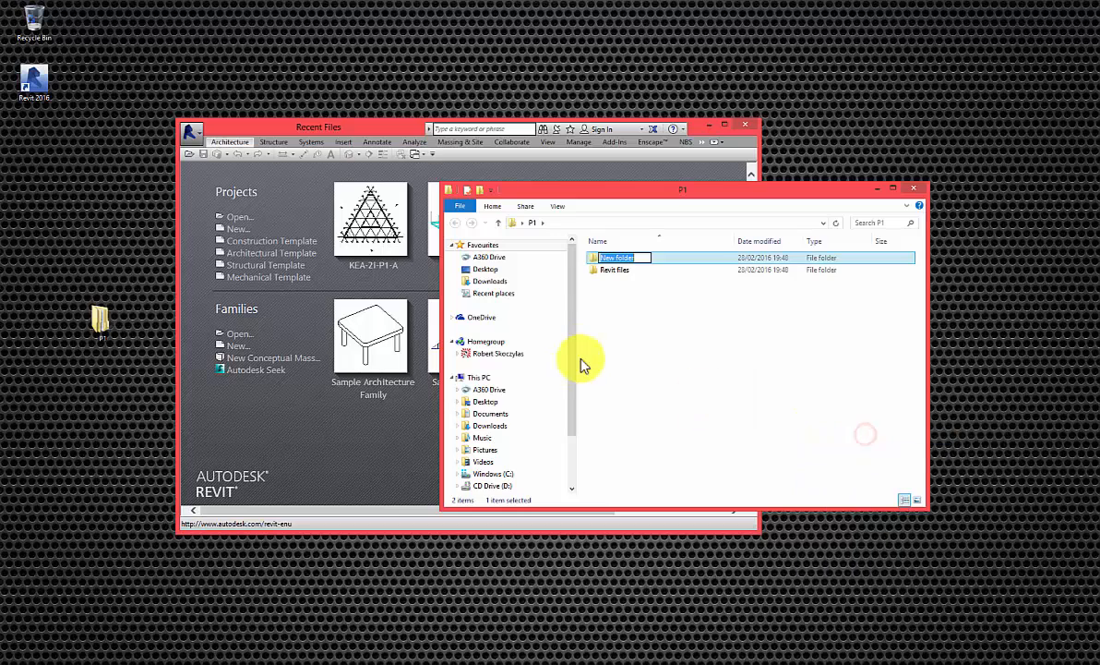
pyautogui.write('Families')
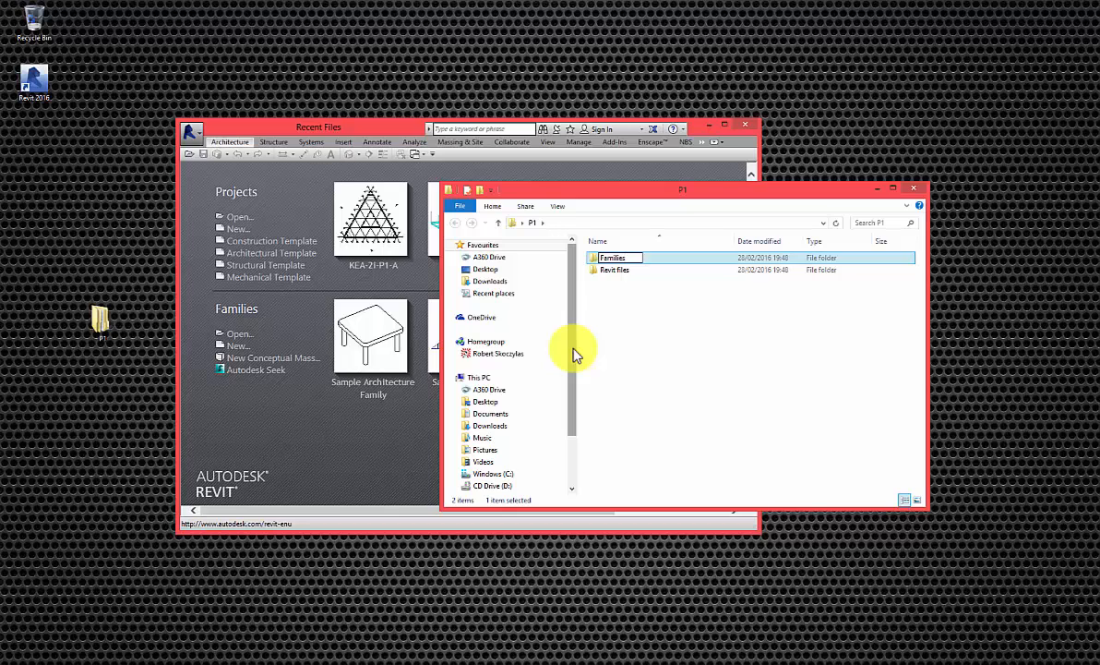
pyautogui.click(647, 321)
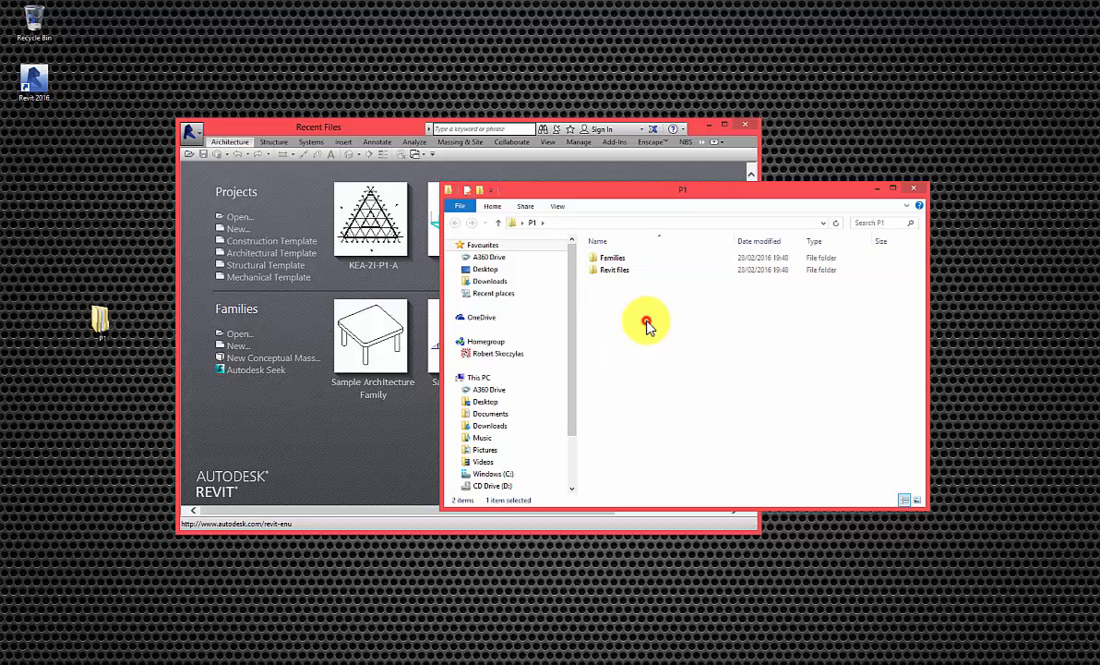
# Shrink the P1 folder window and move it beside the Revit window.
pyautogui.moveTo(702, 196); pyautogui.dragTo(819, 267)
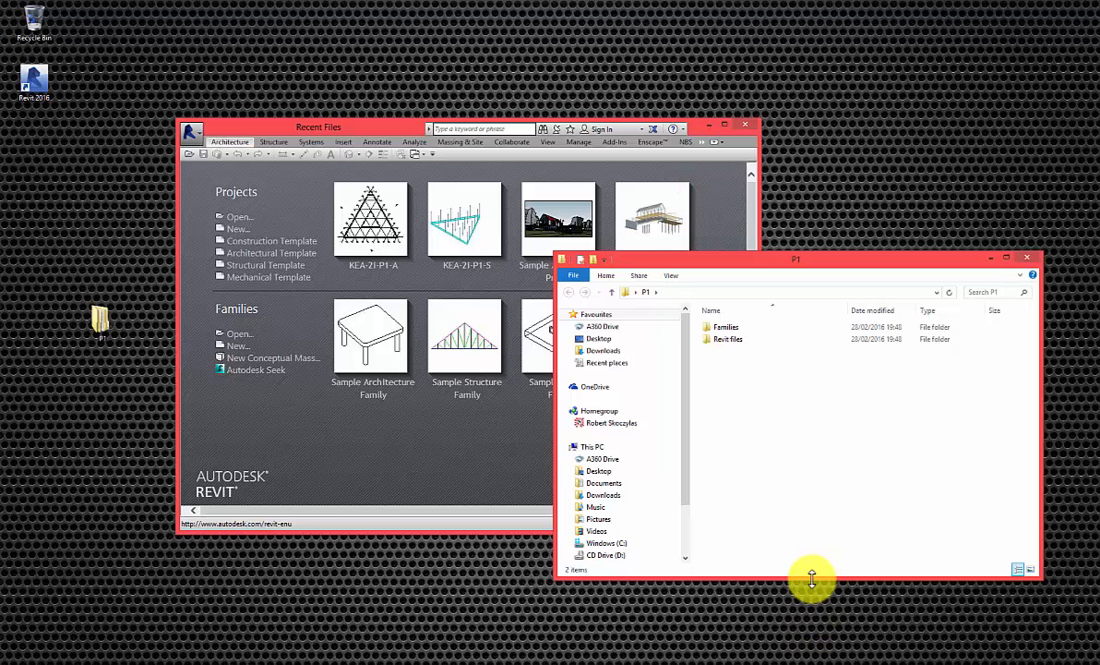
pyautogui.moveTo(810, 583); pyautogui.dragTo(834, 427)
pyautogui.moveTo(808, 268); pyautogui.dragTo(840, 322)
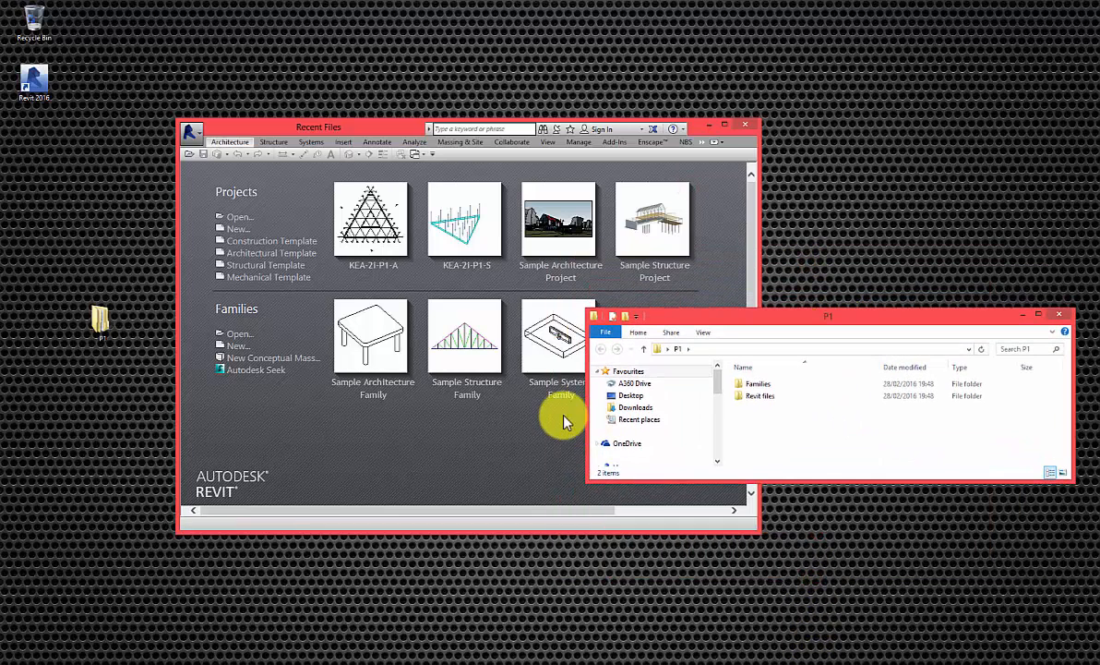
pyautogui.moveTo(589, 423); pyautogui.dragTo(732, 430)
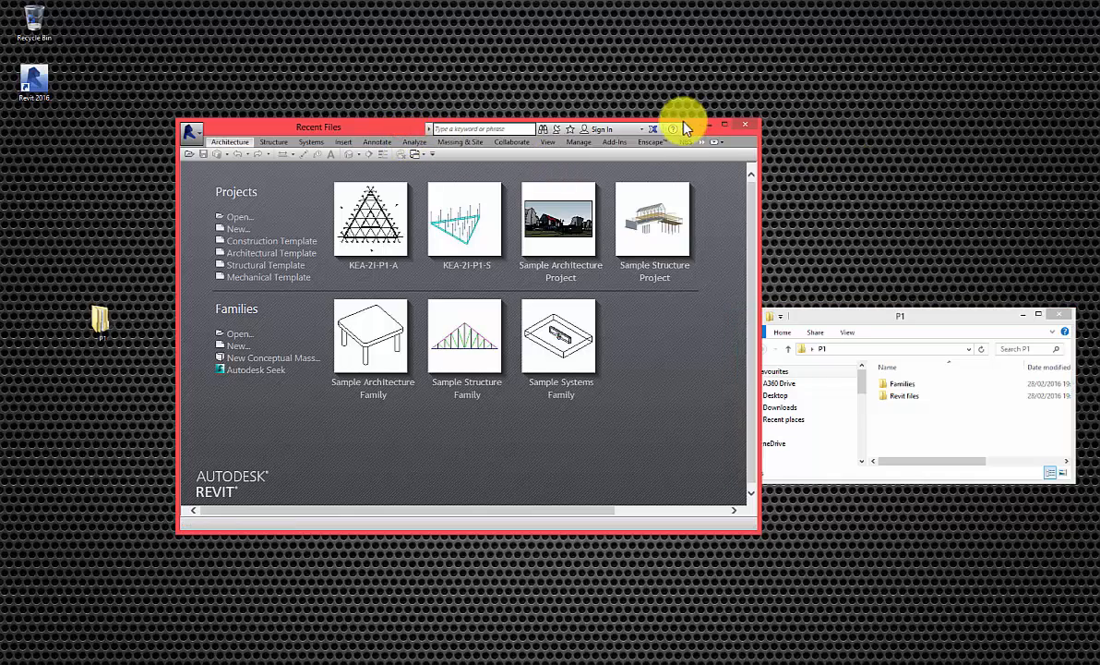
# Maximize the Revit window and start a new project from the Architectural Template.
pyautogui.click(724, 124)
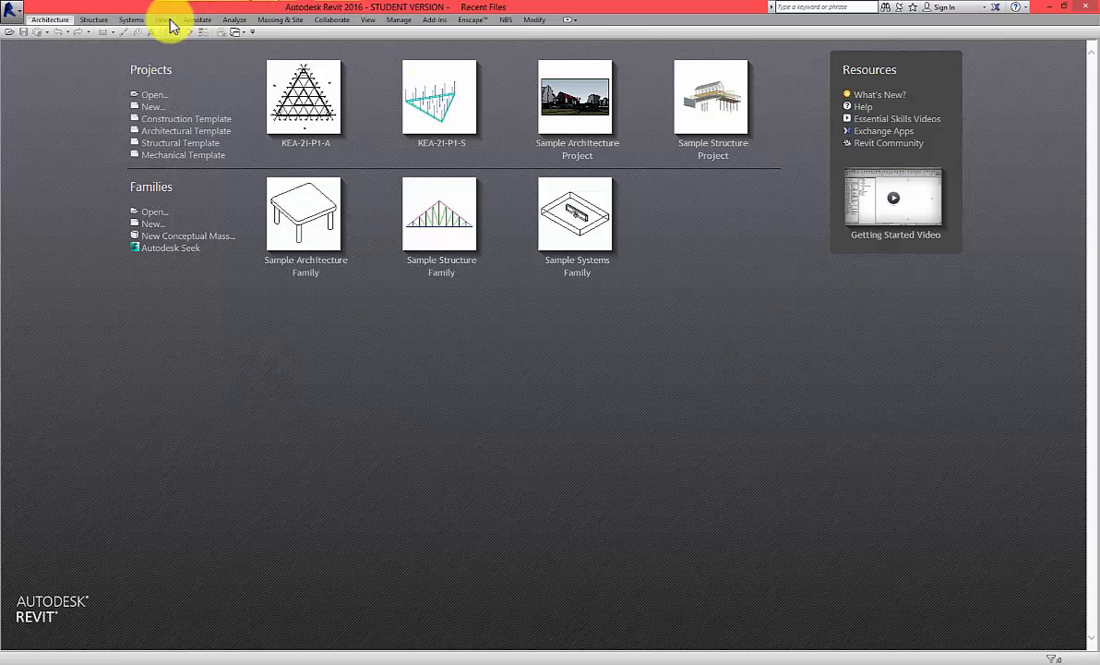
pyautogui.click(161, 134)
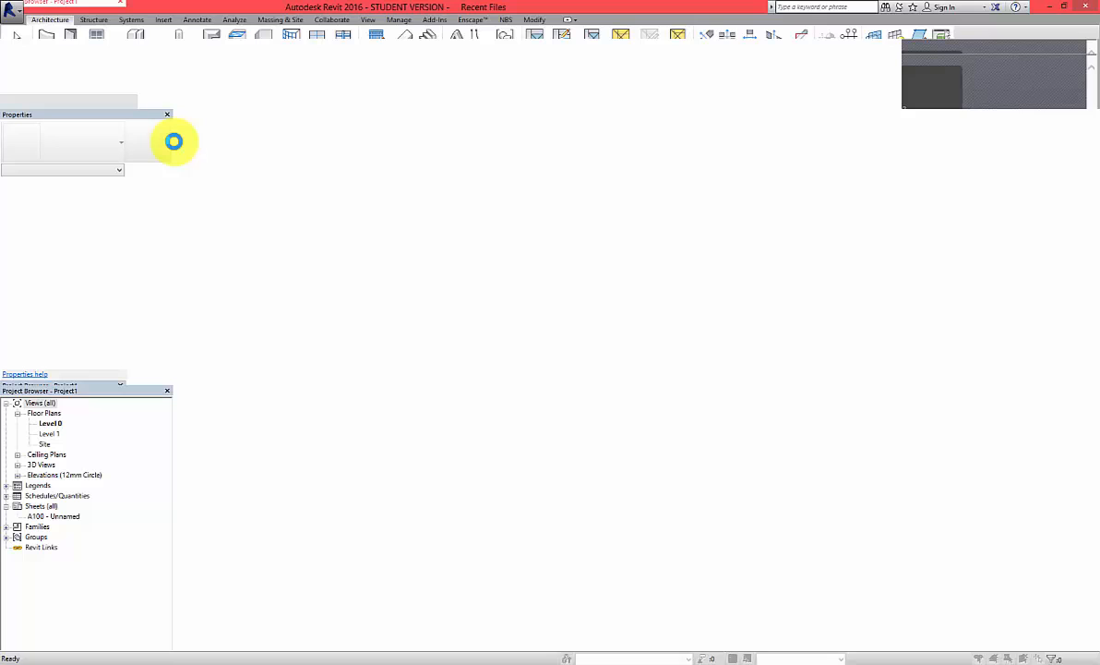
# Prepare to save the project in the desktop folder P1 > Revit files under the file name "KEA XY P1 A".
pyautogui.click(16, 13)
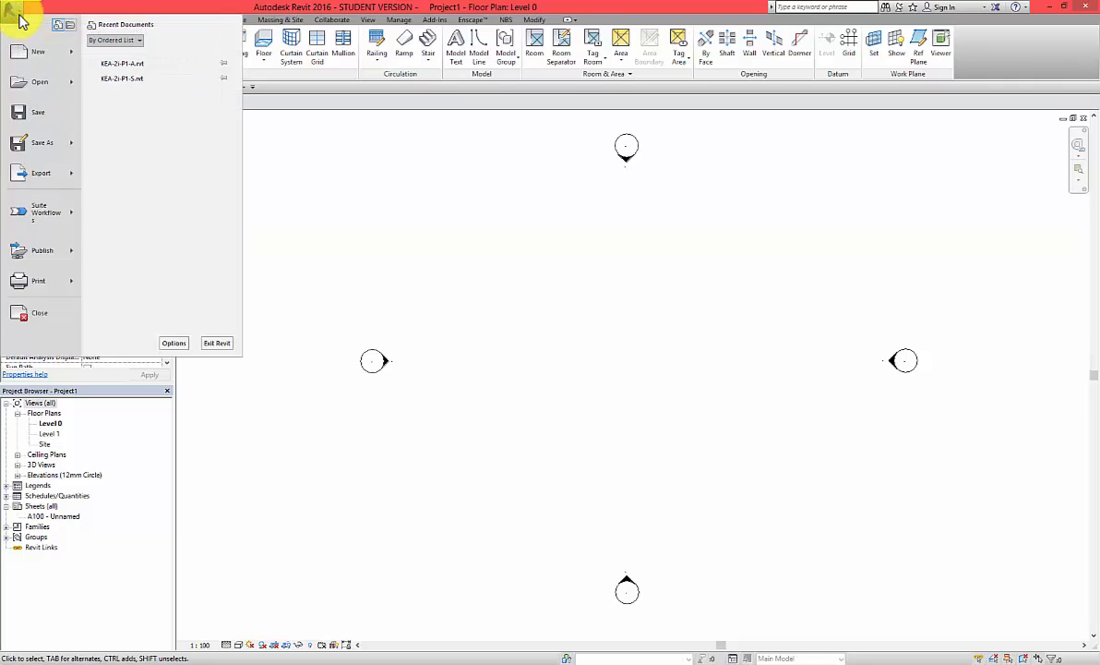
pyautogui.moveTo(74, 148)
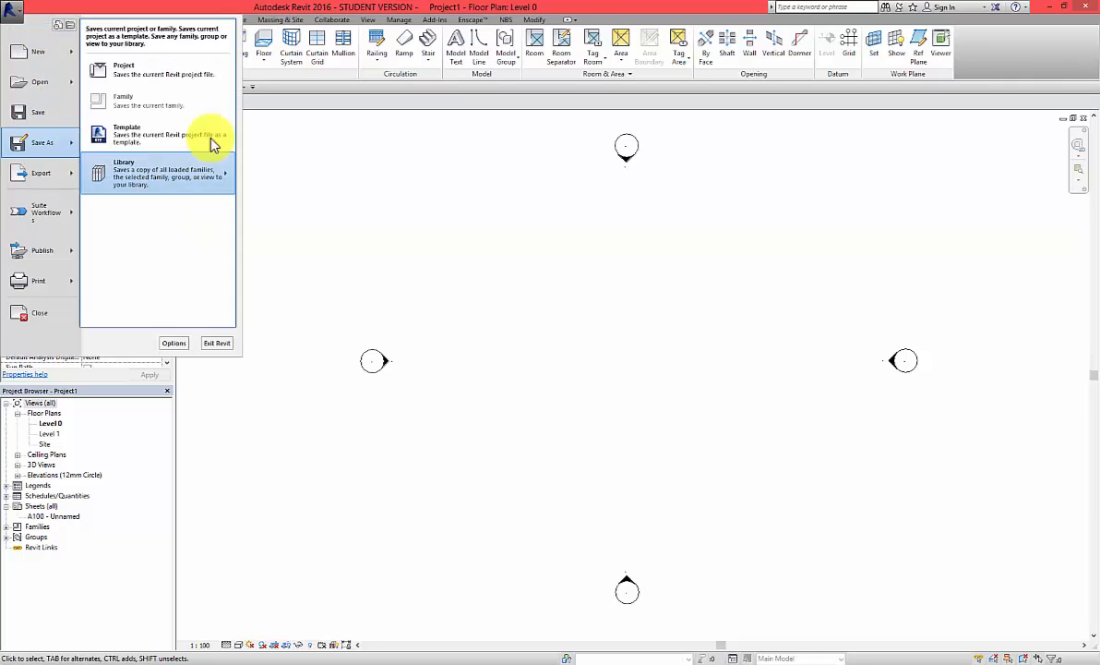
pyautogui.click(105, 72)
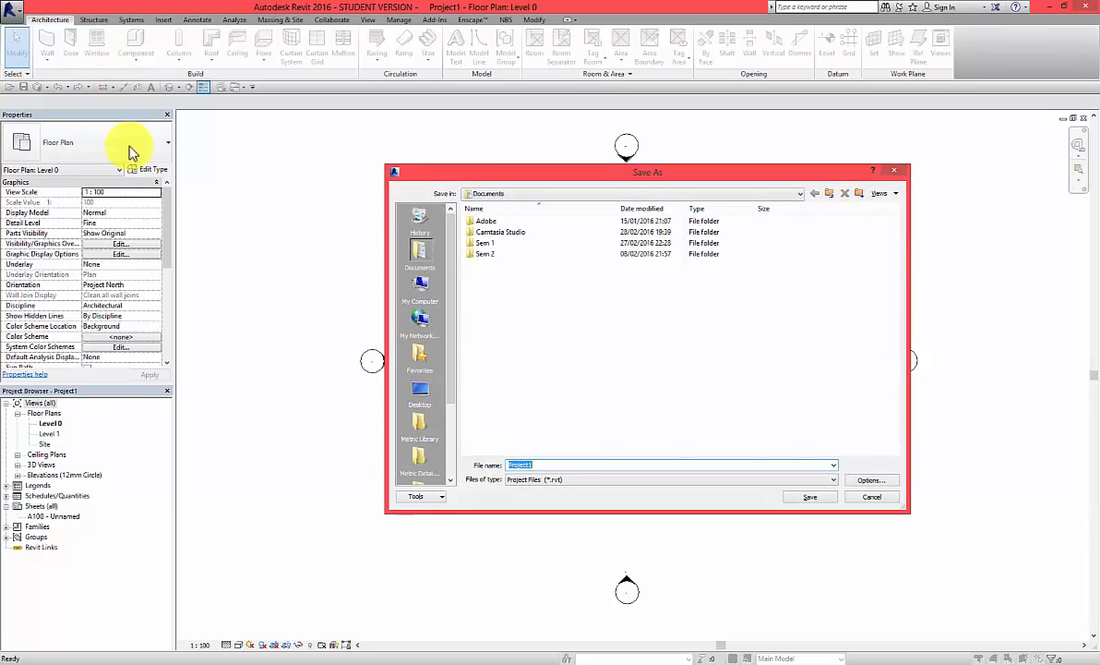
pyautogui.click(423, 391)
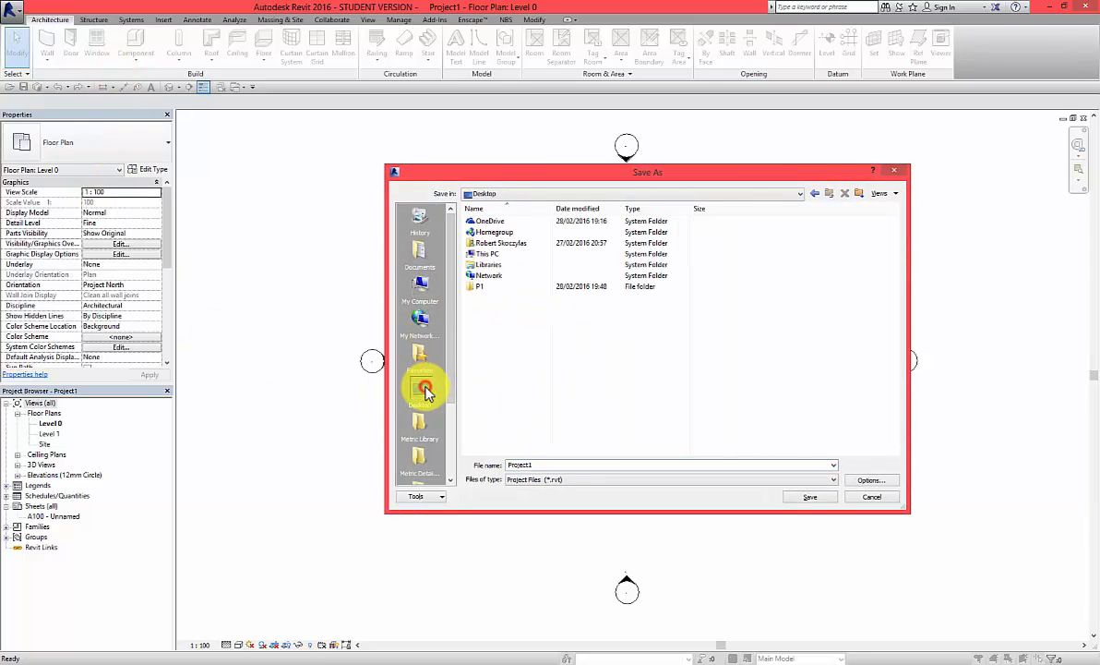
pyautogui.doubleClick(479, 287)
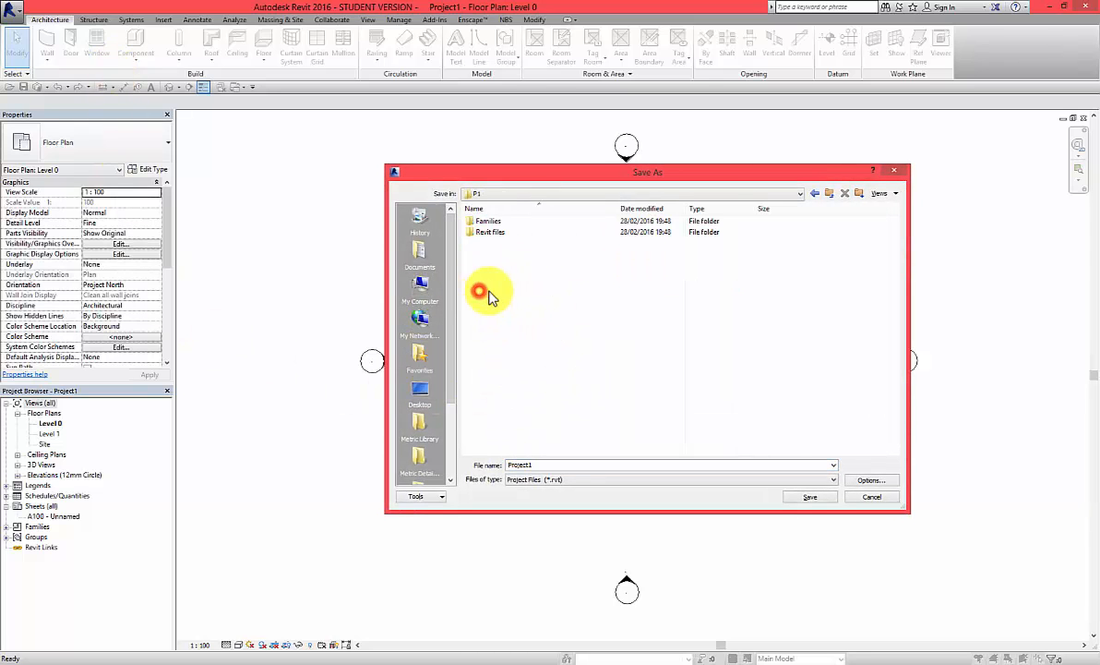
pyautogui.doubleClick(499, 234)
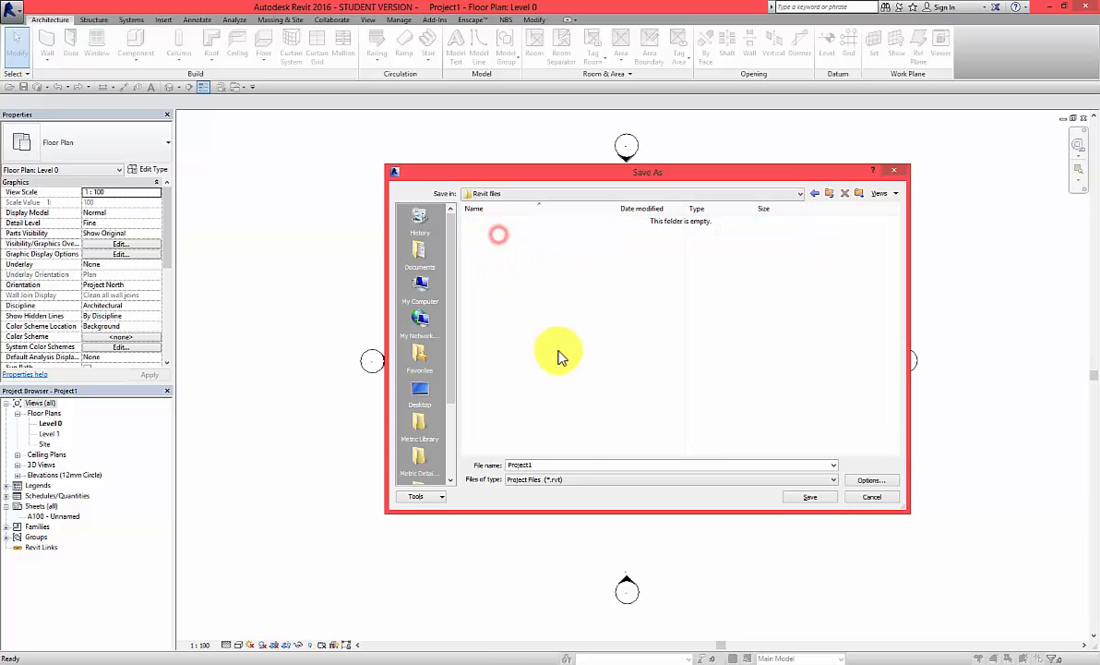
pyautogui.doubleClick(560, 466)
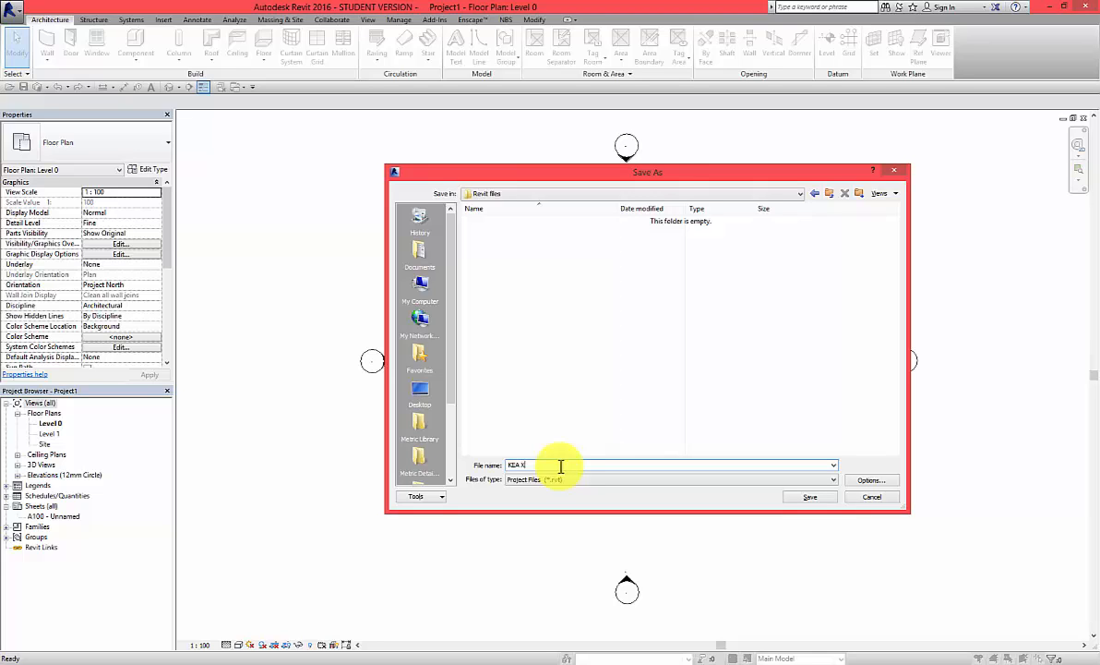
pyautogui.write('Y P1 A')
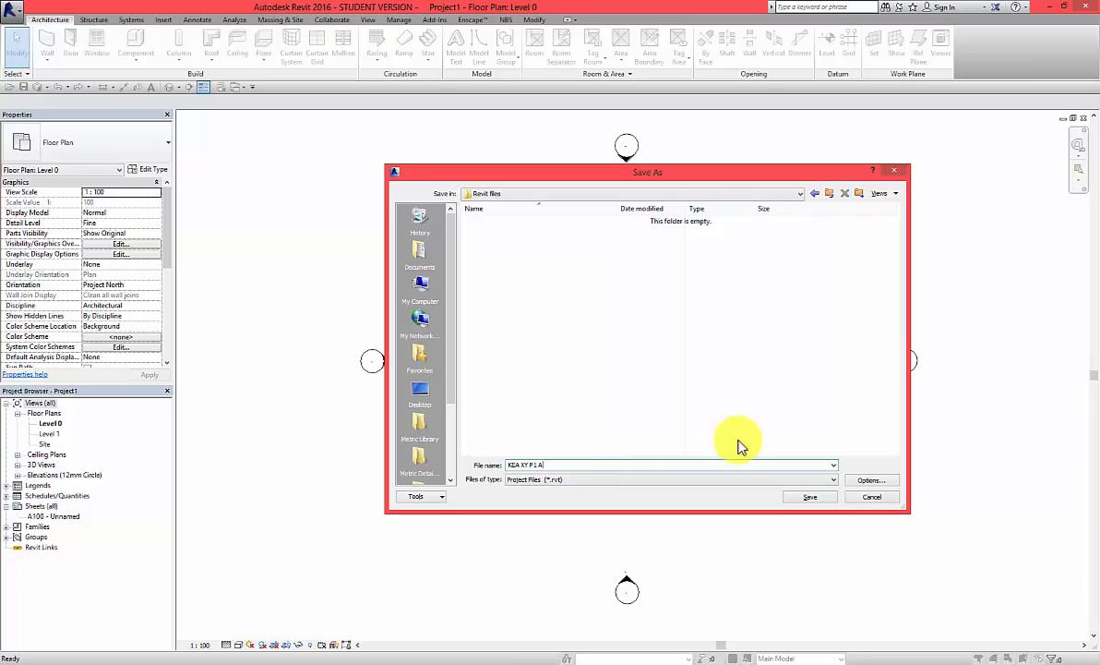
# Set the maximum backups to 1 and the thumbnail preview source to 3D View: {3D}, and save the project.
pyautogui.click(870, 481)
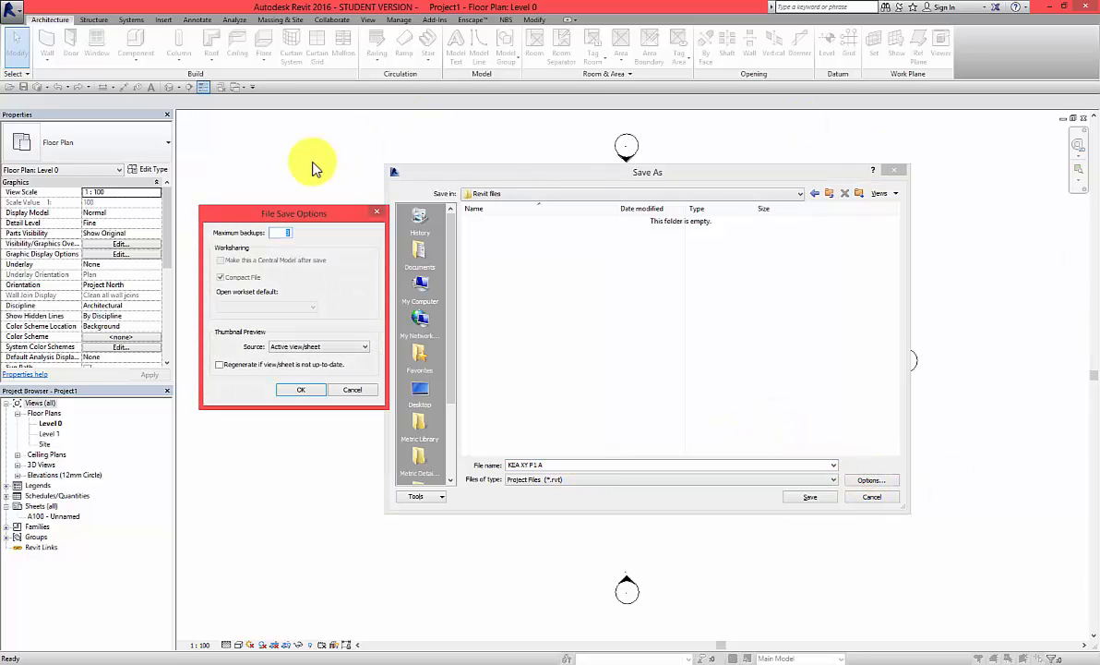
pyautogui.click(288, 234)
pyautogui.click(285, 232)
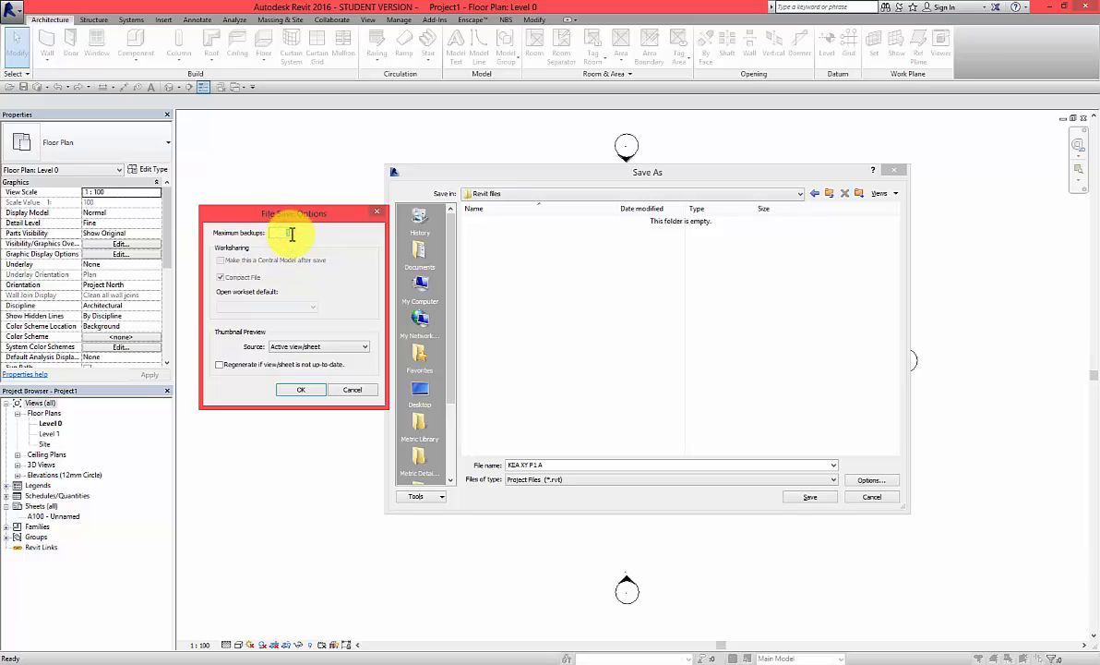
pyautogui.write('1')
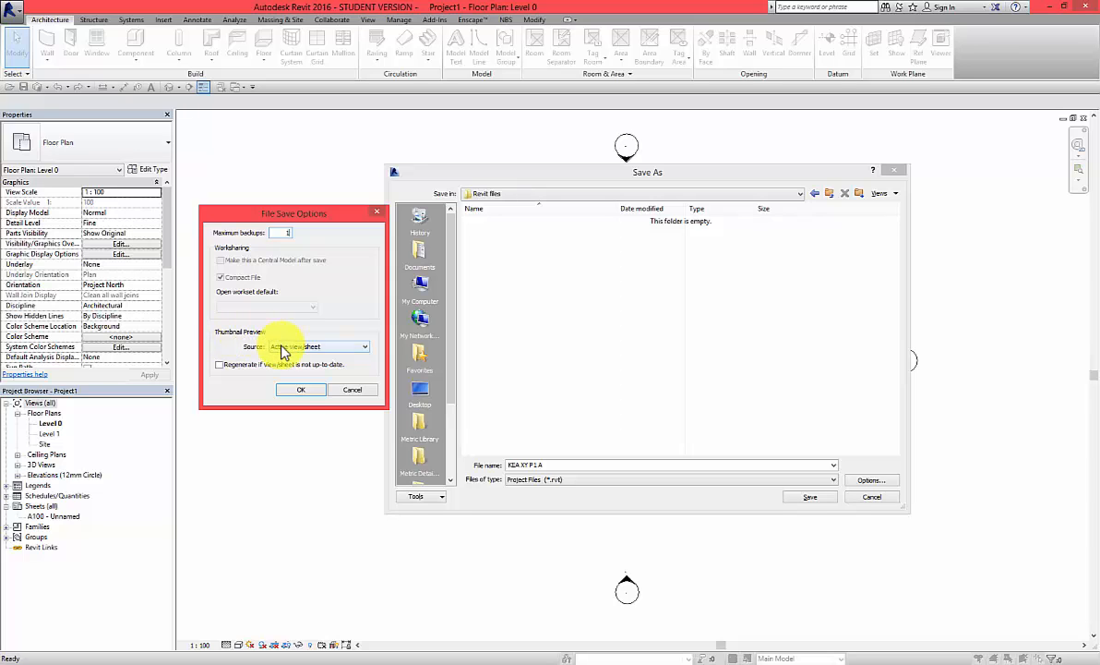
pyautogui.click(280, 348)
pyautogui.click(285, 357)
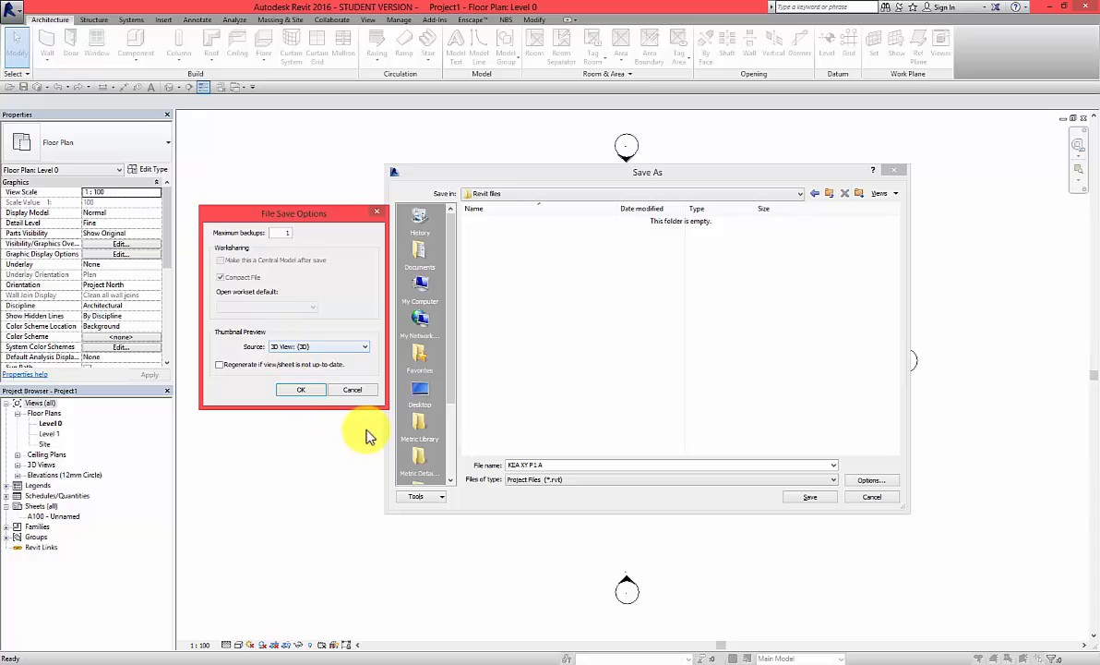
pyautogui.click(305, 391)
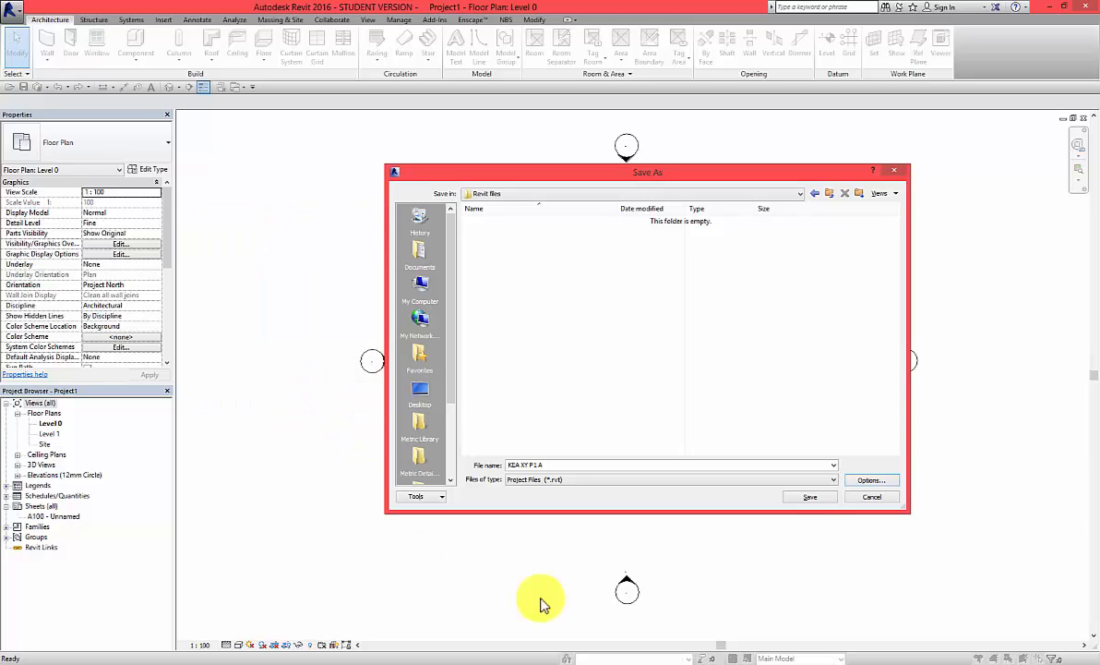
pyautogui.click(809, 498)
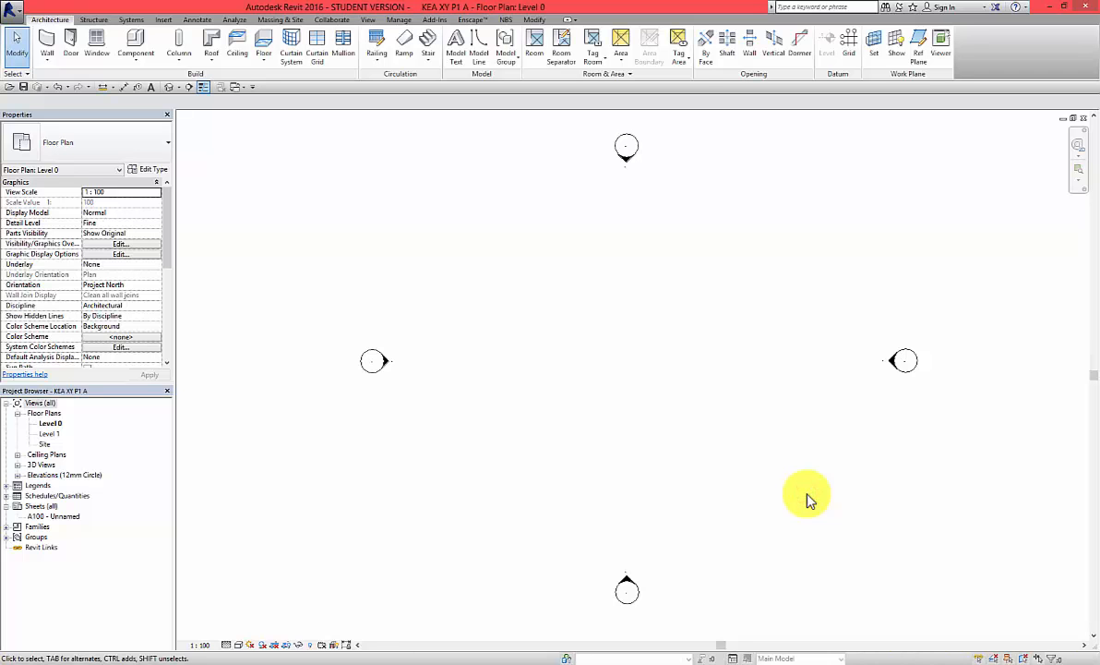
# Close the saved architectural project and start a new project from the Structural Template.
pyautogui.click(1083, 119)
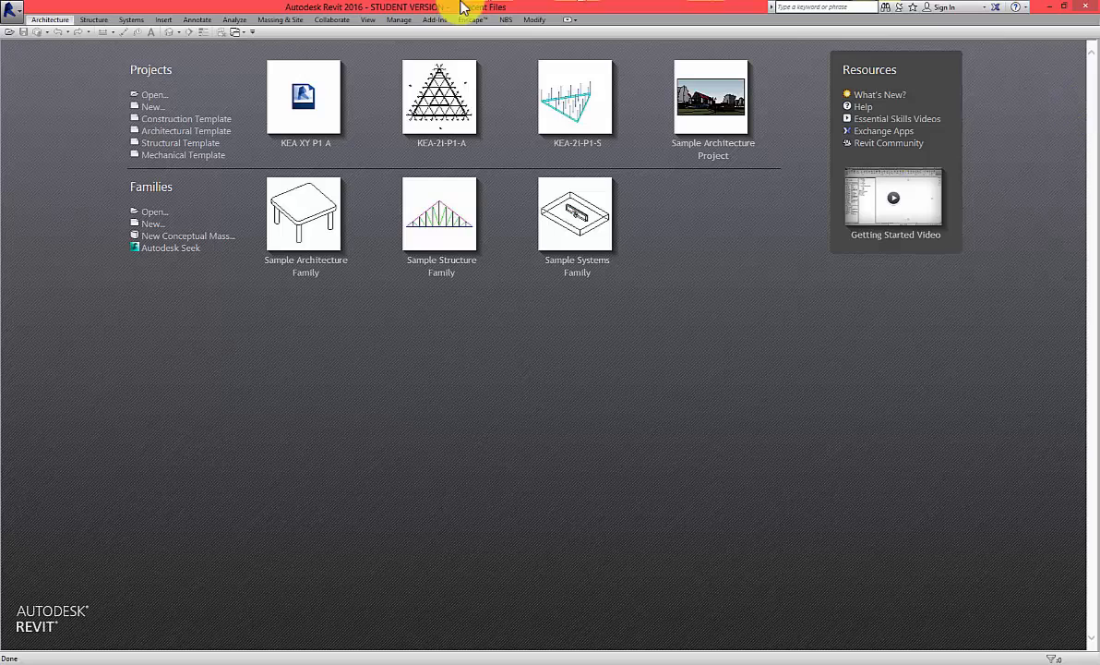
pyautogui.click(185, 144)
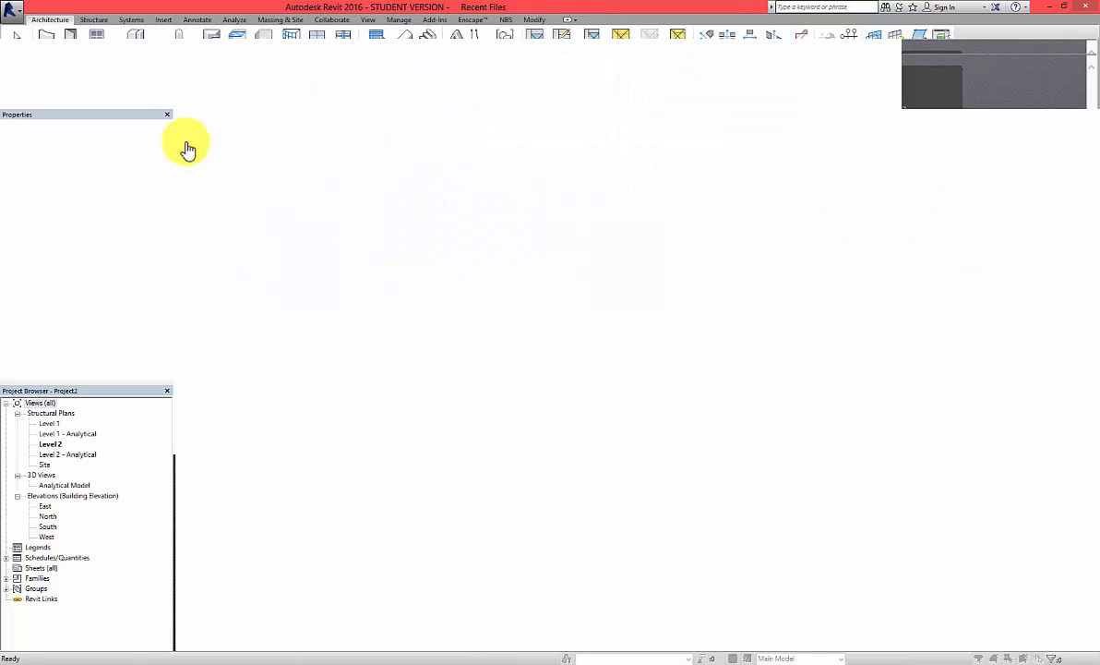
# Prepare to save the structural project in the Revit files folder under the file name "KEA XY P1 S".
pyautogui.click(19, 13)
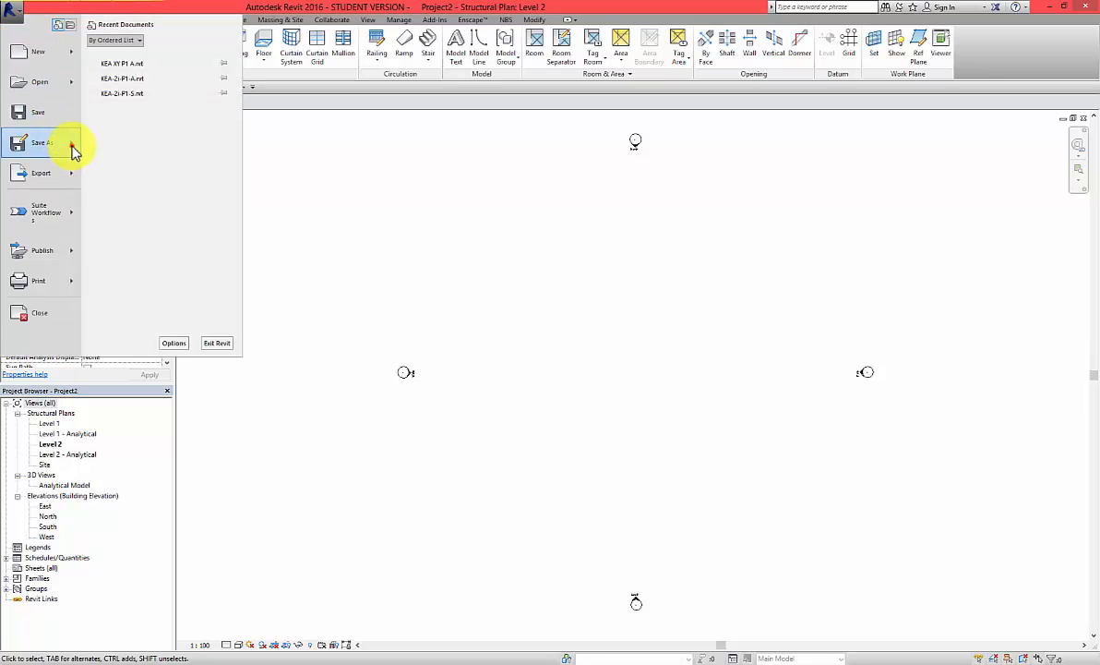
pyautogui.moveTo(72, 146)
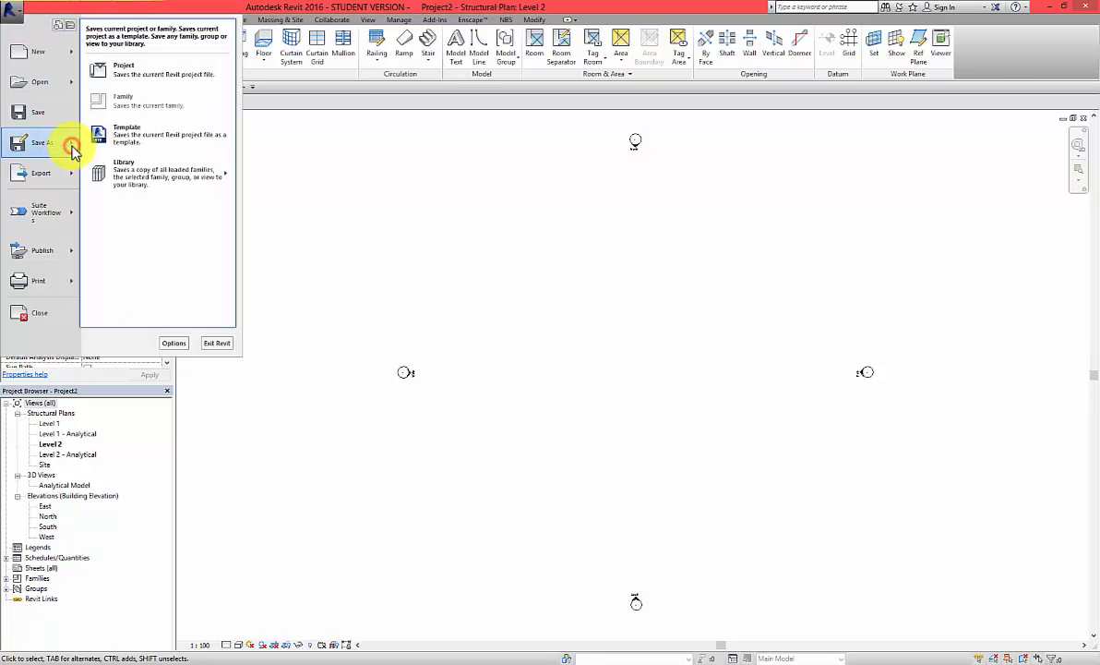
pyautogui.click(133, 74)
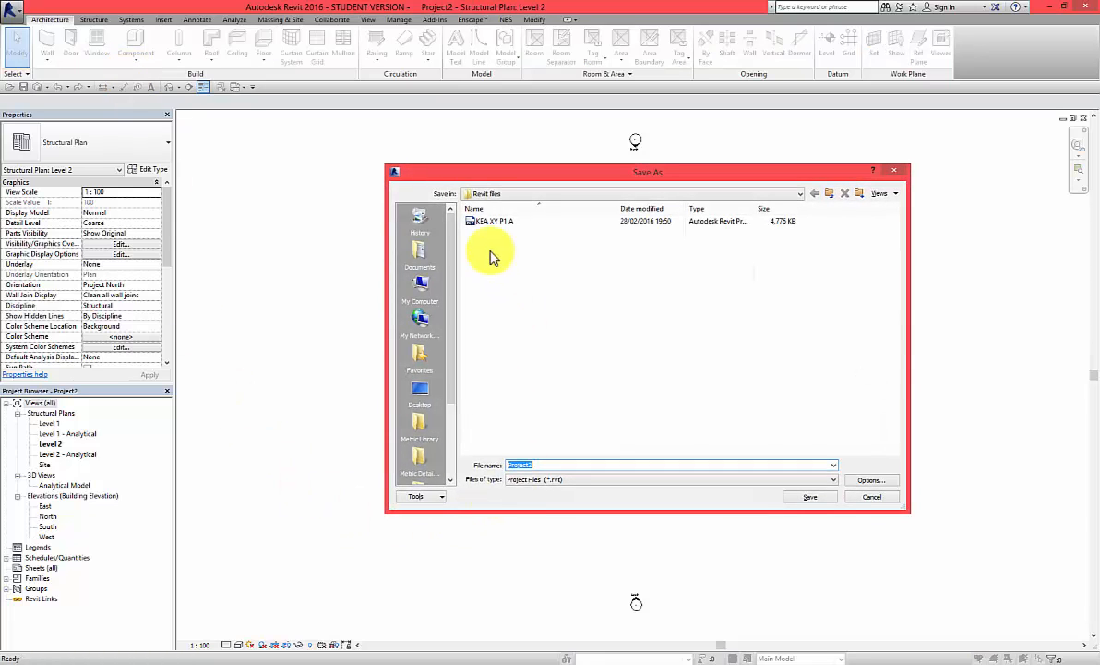
pyautogui.click(499, 223)
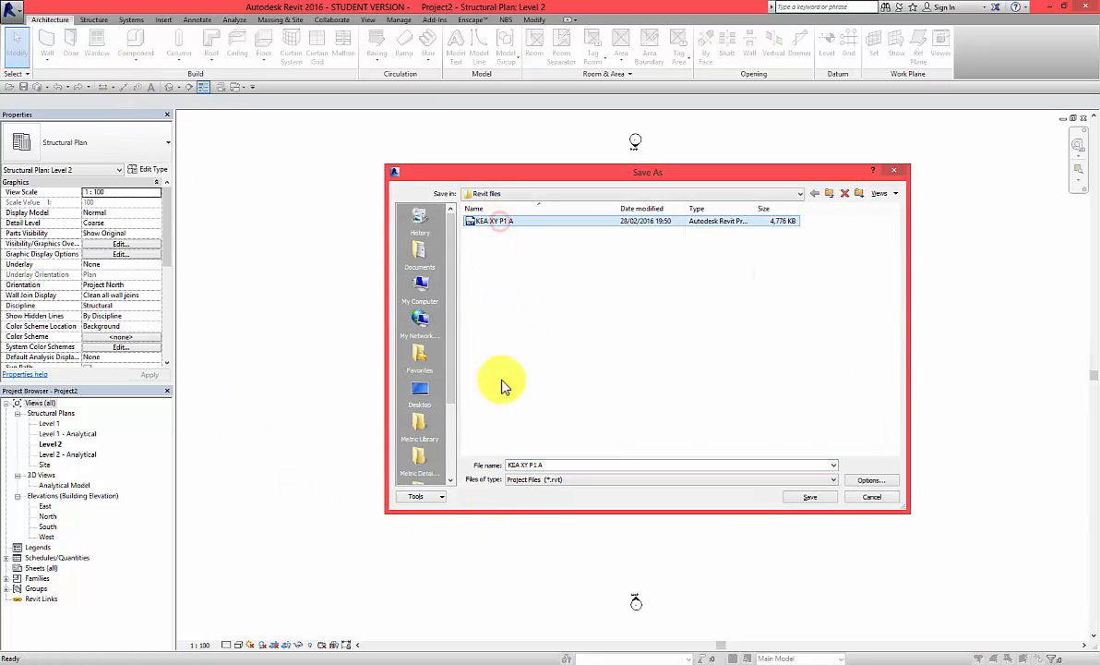
pyautogui.click(551, 463)
pyautogui.click(546, 465)
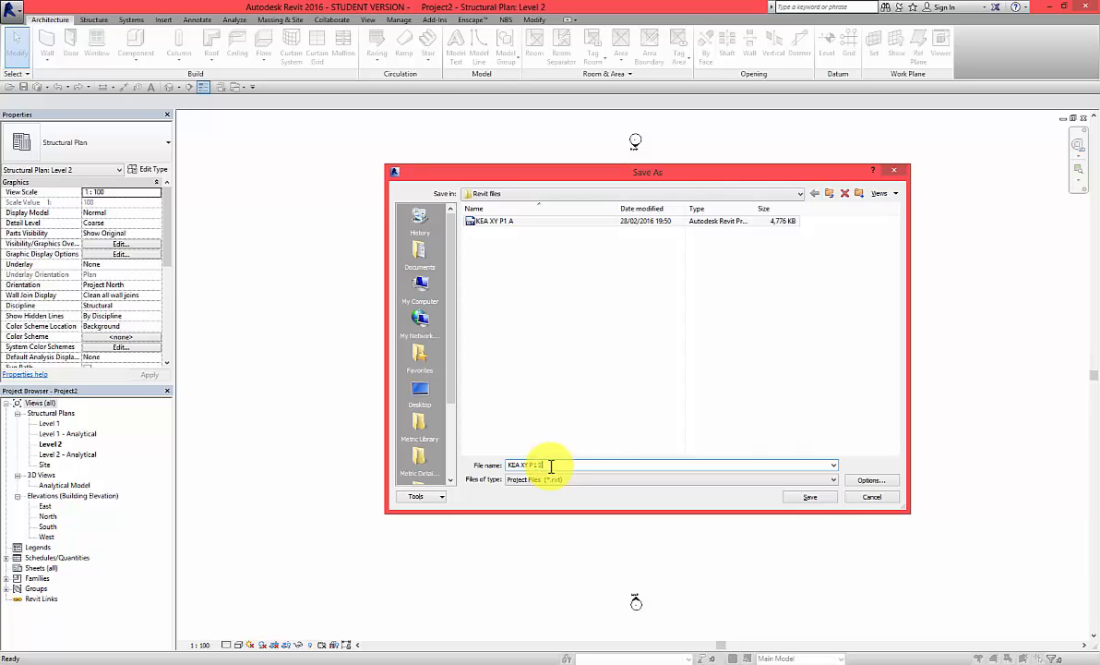
# Choose the thumbnail preview source in the file save options and save the structural project.
pyautogui.click(863, 482)
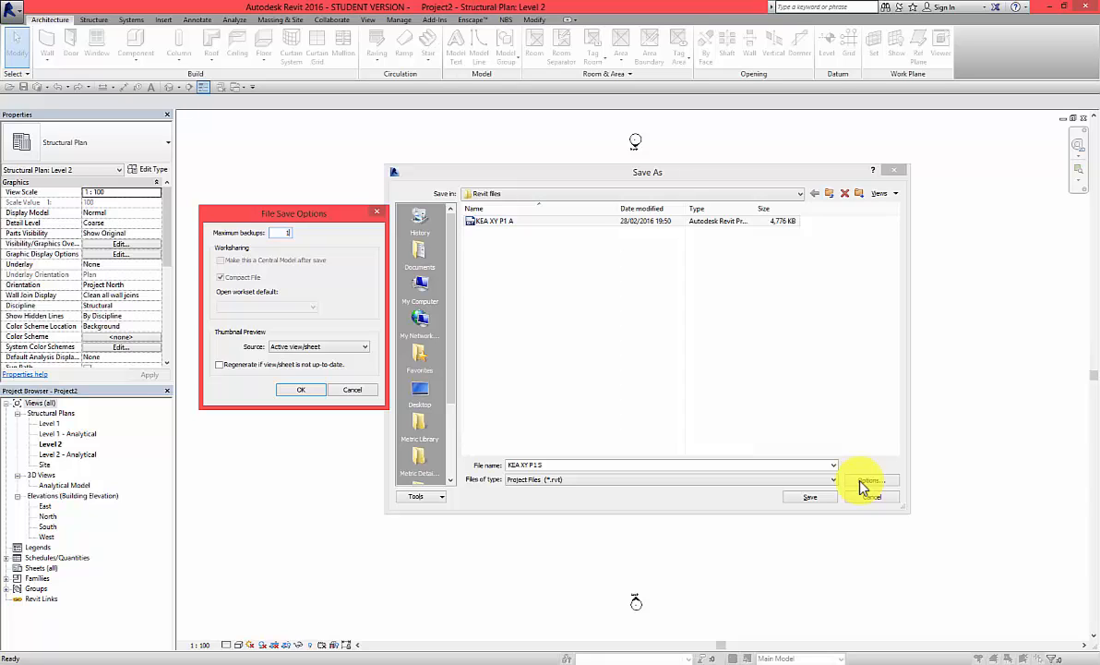
pyautogui.click(288, 349)
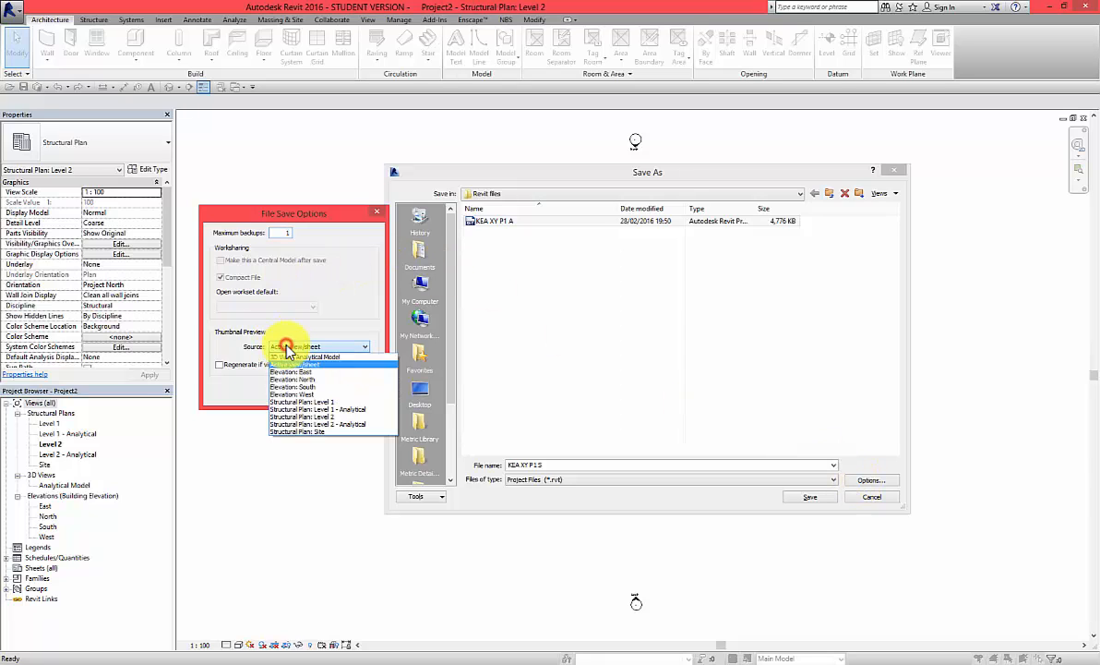
pyautogui.click(294, 361)
pyautogui.click(308, 389)
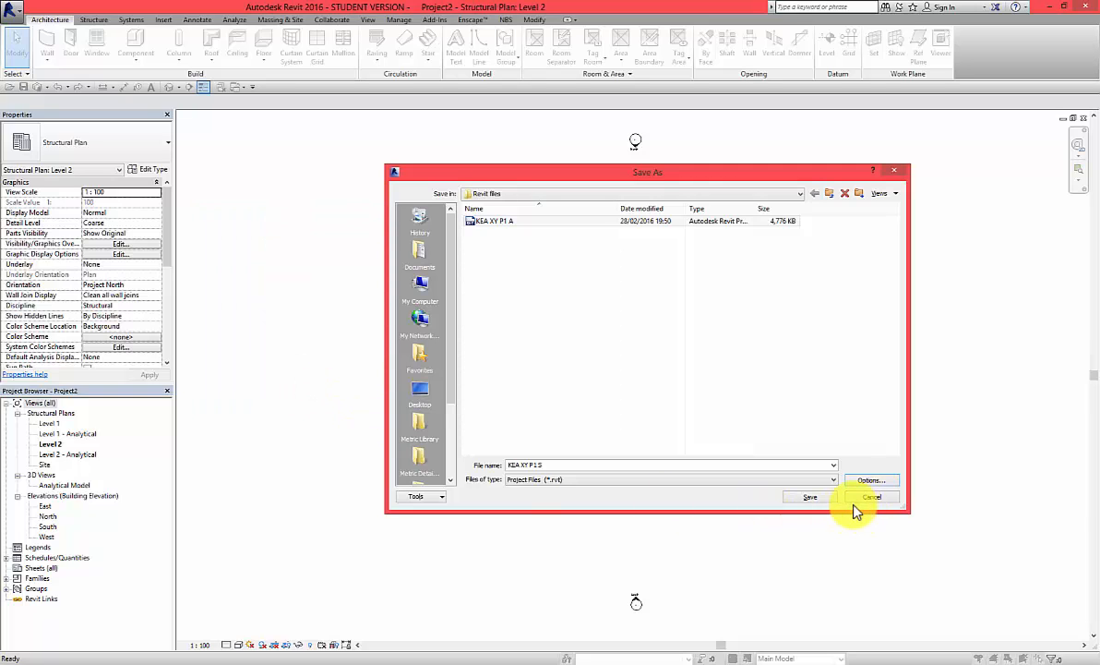
pyautogui.click(811, 499)
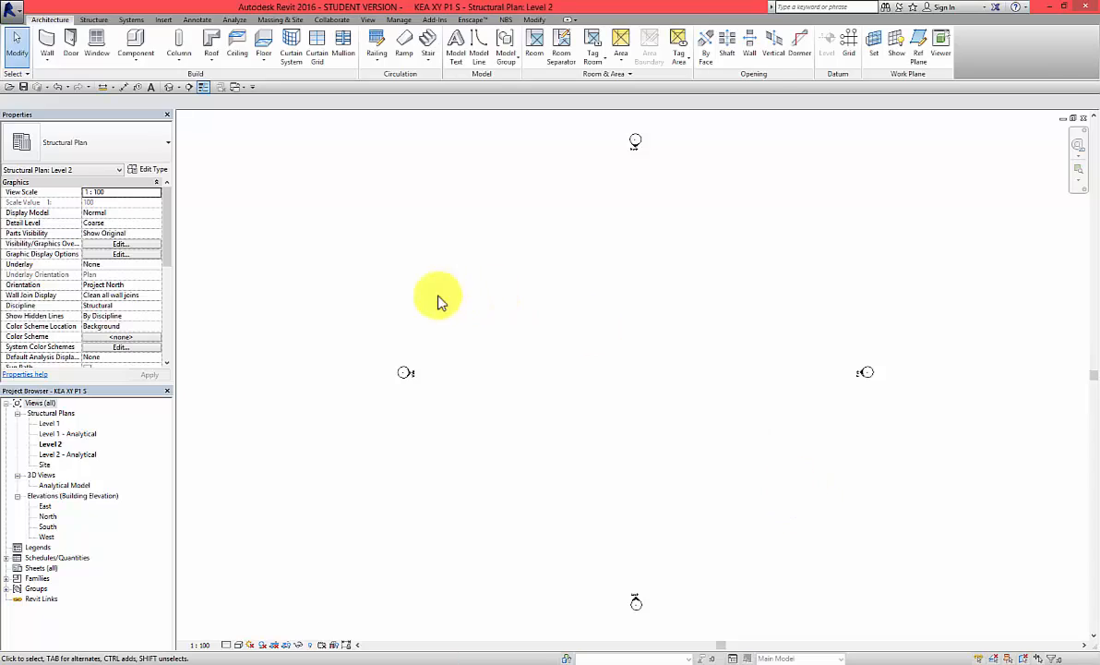
# Minimize Revit, enlarge the P1 folder window and open the Revit files folder to check the saved project files.
pyautogui.click(1050, 8)
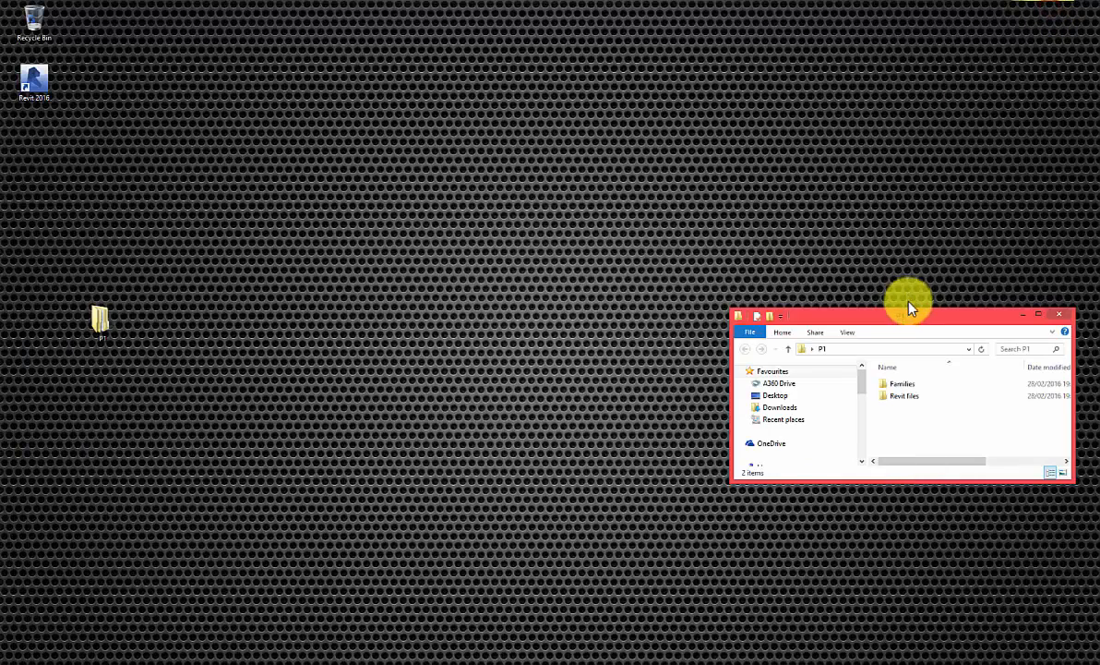
pyautogui.moveTo(908, 319); pyautogui.dragTo(744, 153)
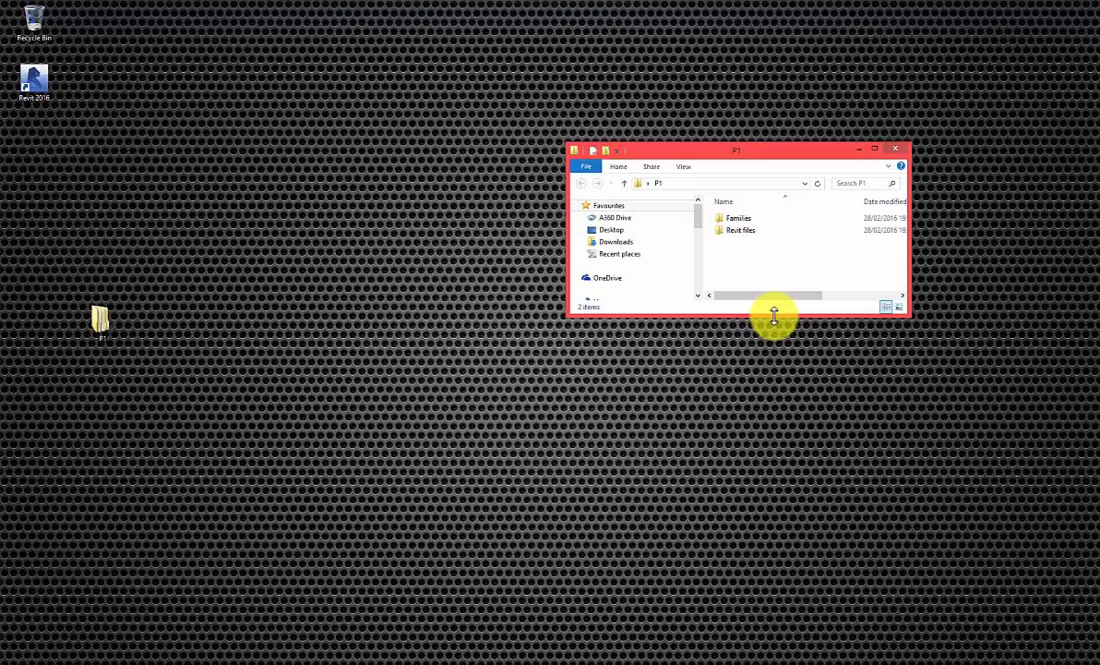
pyautogui.moveTo(774, 315); pyautogui.dragTo(789, 462)
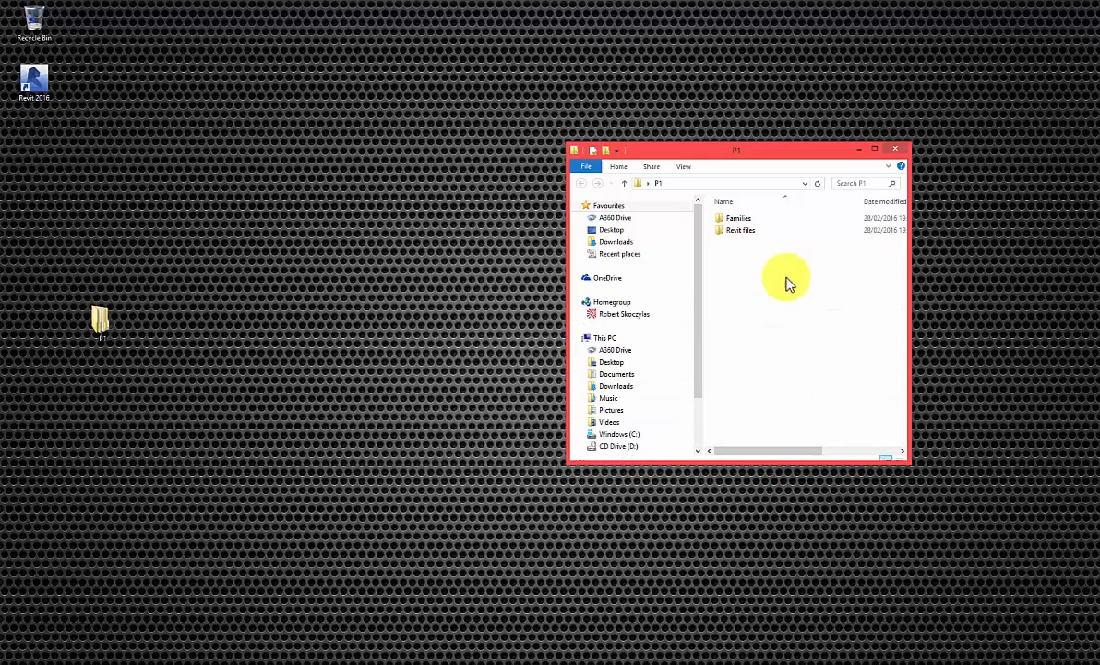
pyautogui.doubleClick(750, 233)
pyautogui.click(805, 262)
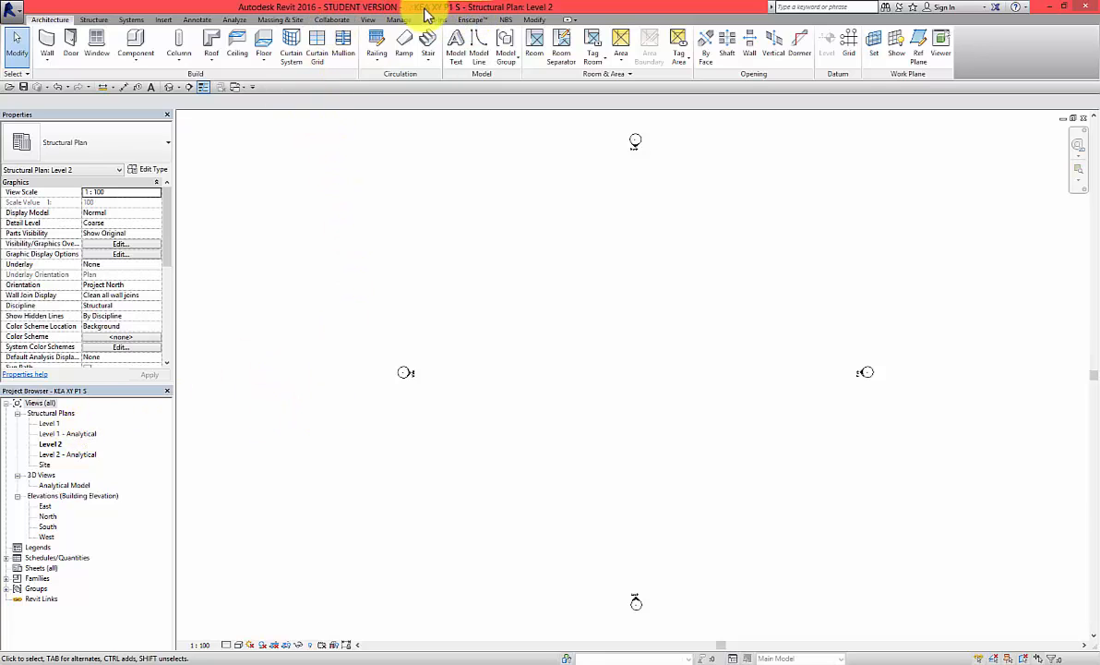
# Delete the structural plan views Level 1 - Analytical and Level 2 - Analytical from the structural project.
pyautogui.click(59, 434)
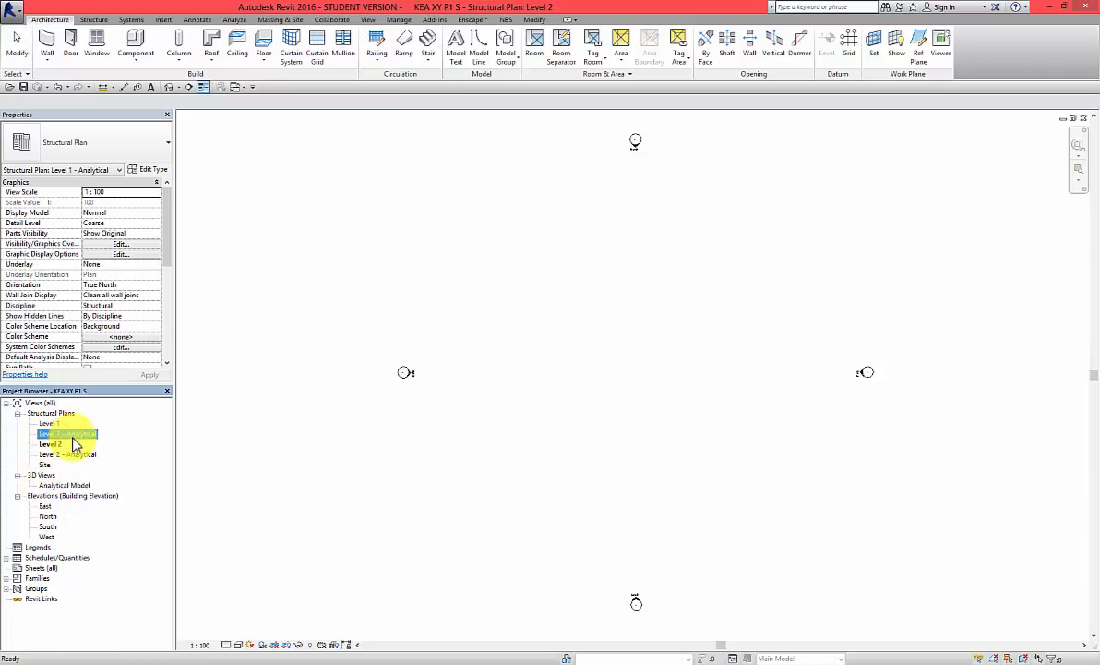
pyautogui.keyDown('ctrl'); pyautogui.click(66, 457); pyautogui.keyUp('ctrl')
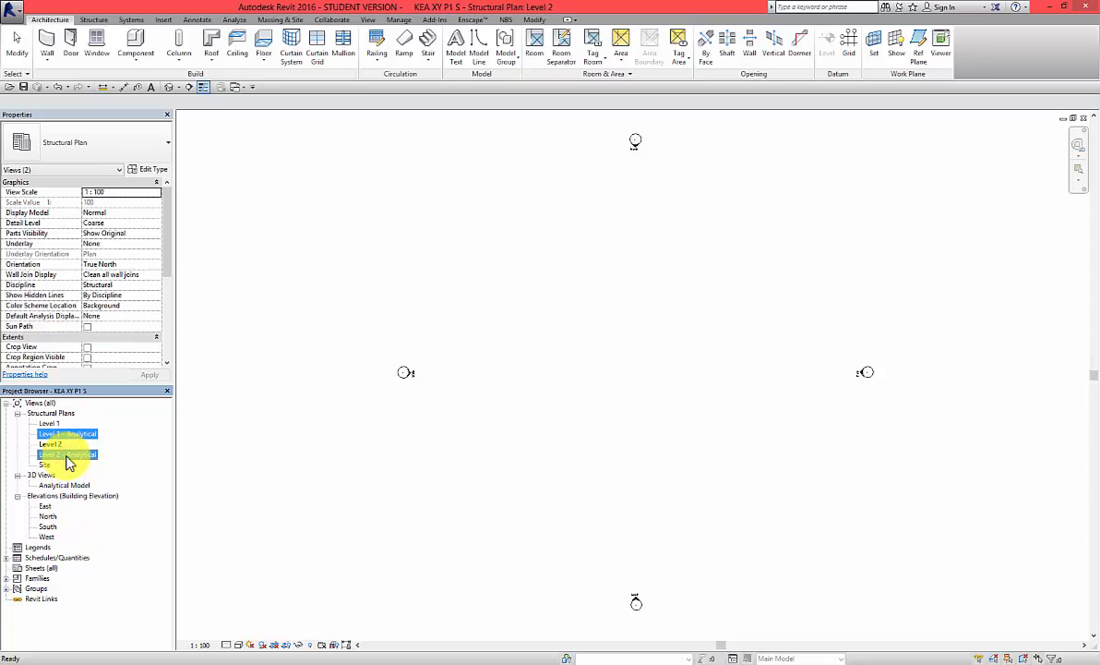
pyautogui.press('Delete')
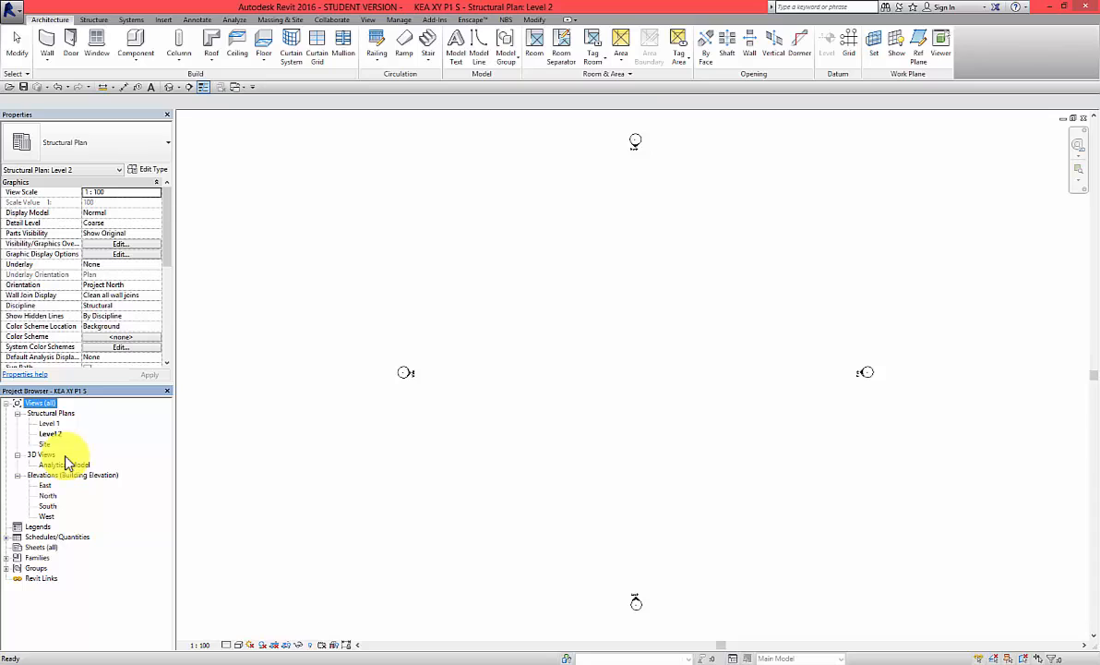
pyautogui.click(51, 423)
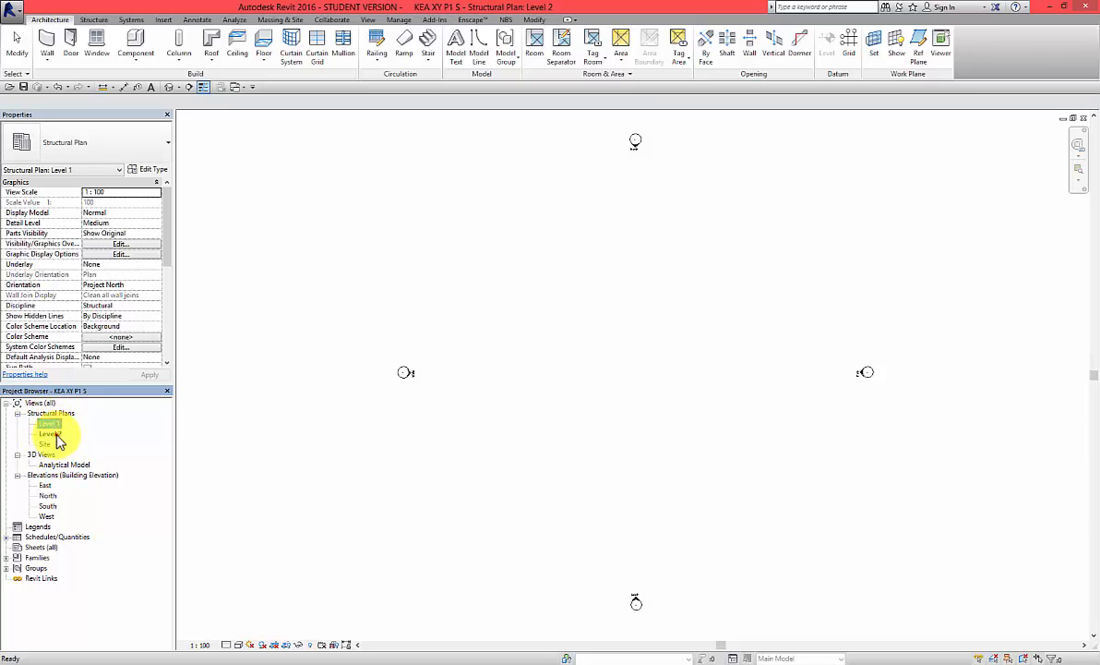
pyautogui.click(46, 444)
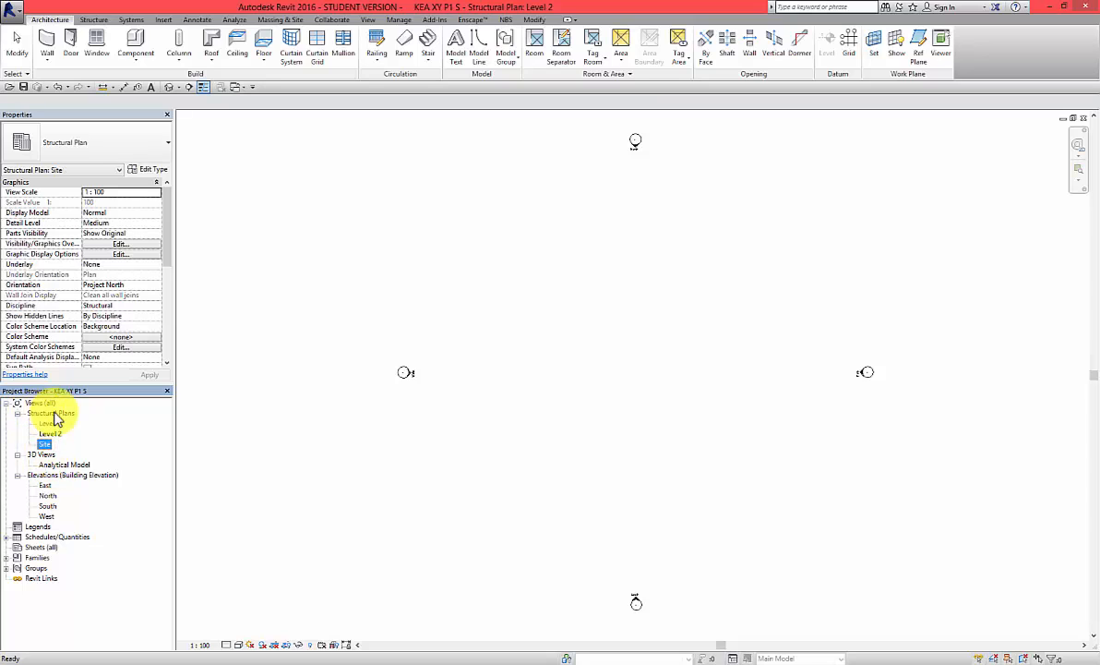
# Open the East building elevation view to work on the level heads.
pyautogui.doubleClick(44, 485)
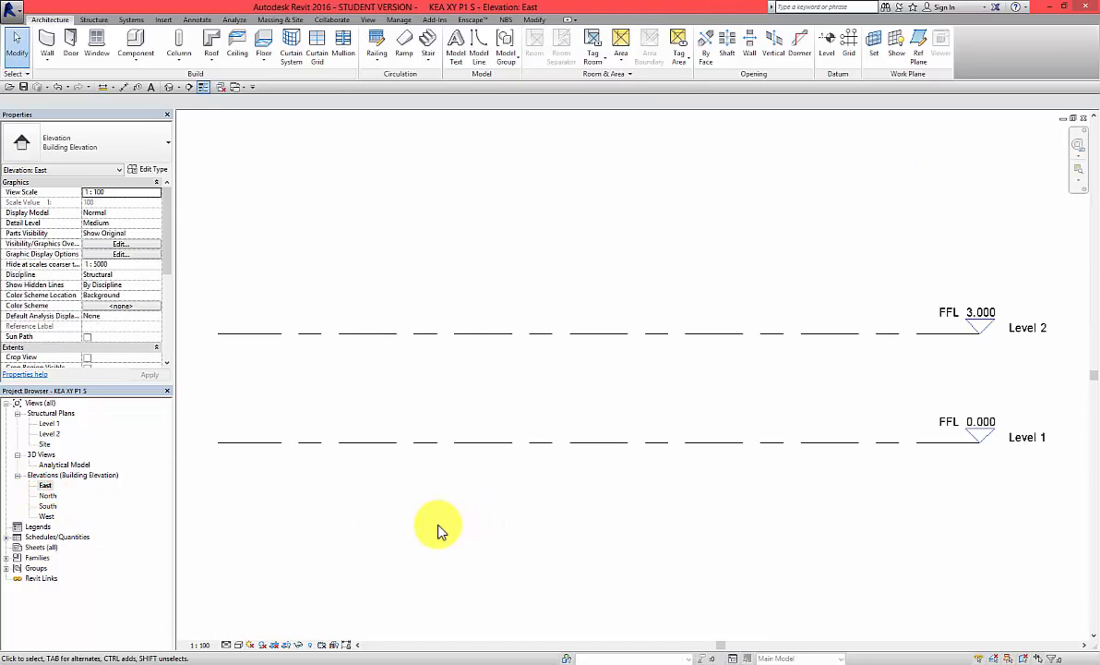
pyautogui.scroll(-3, 436, 525)
pyautogui.scroll(2, 722, 513)
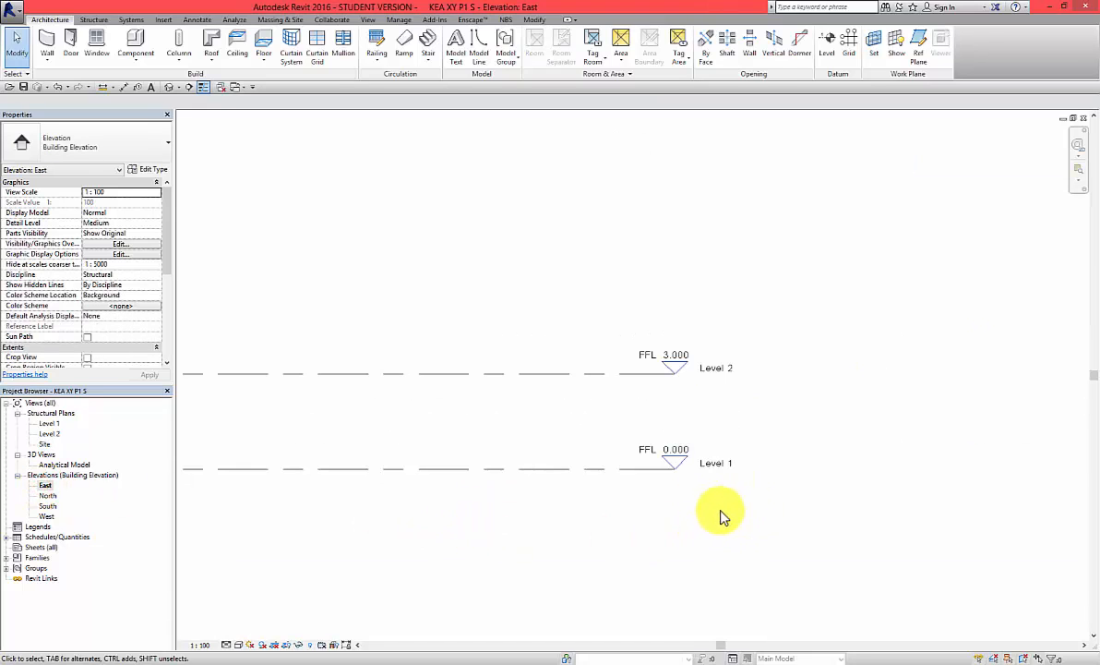
pyautogui.scroll(1, 706, 514)
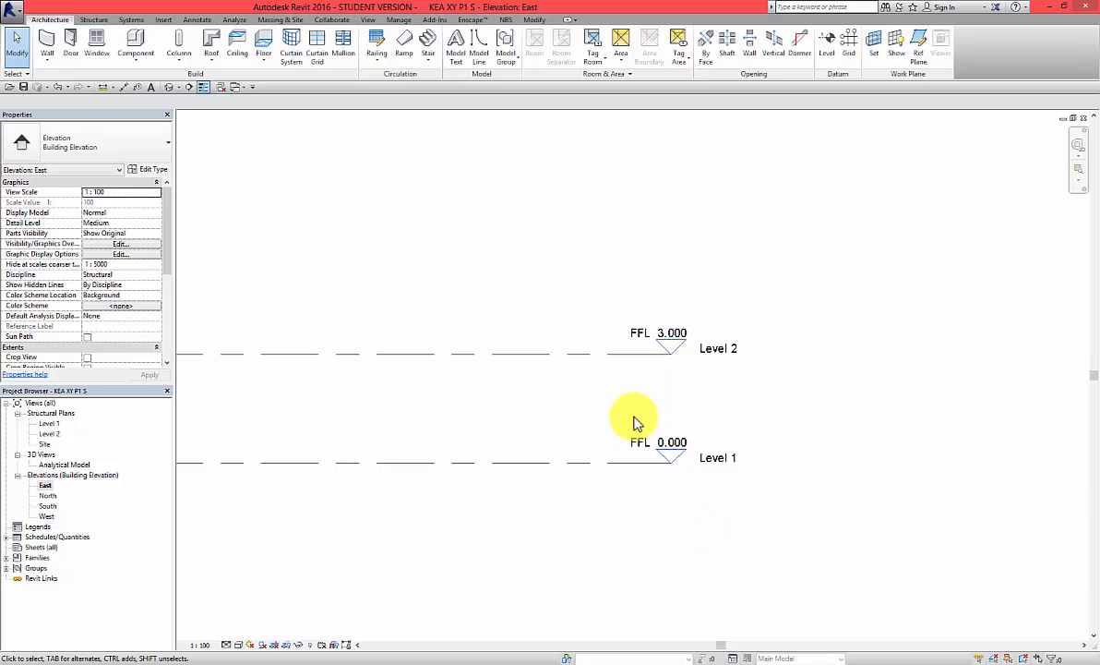
pyautogui.scroll(-3, 633, 432)
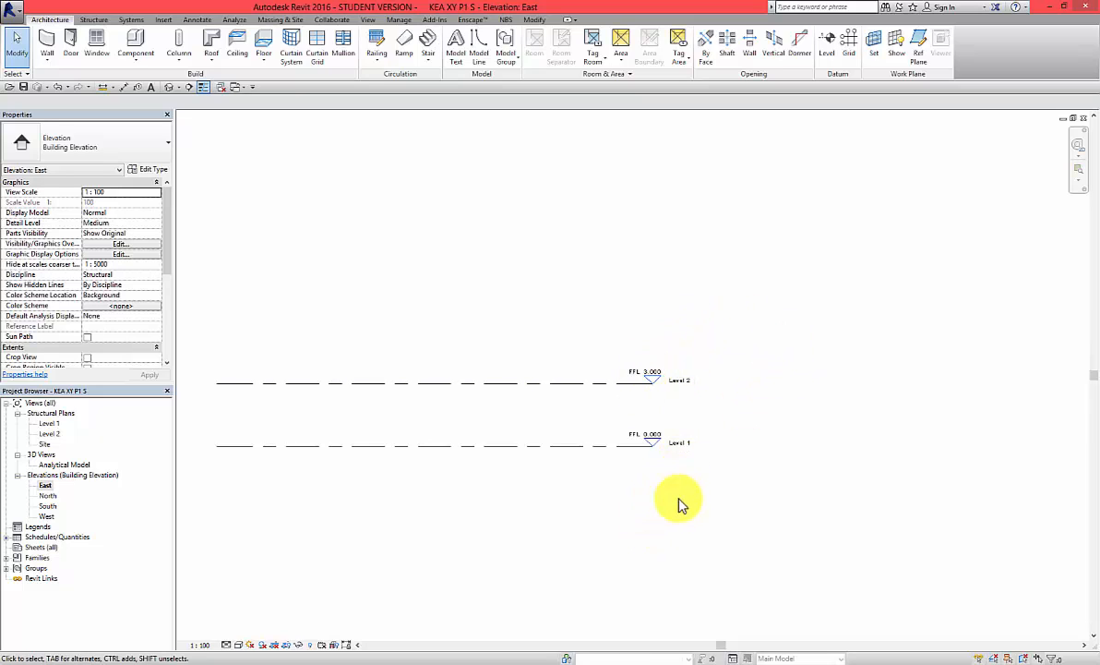
pyautogui.scroll(2, 621, 466)
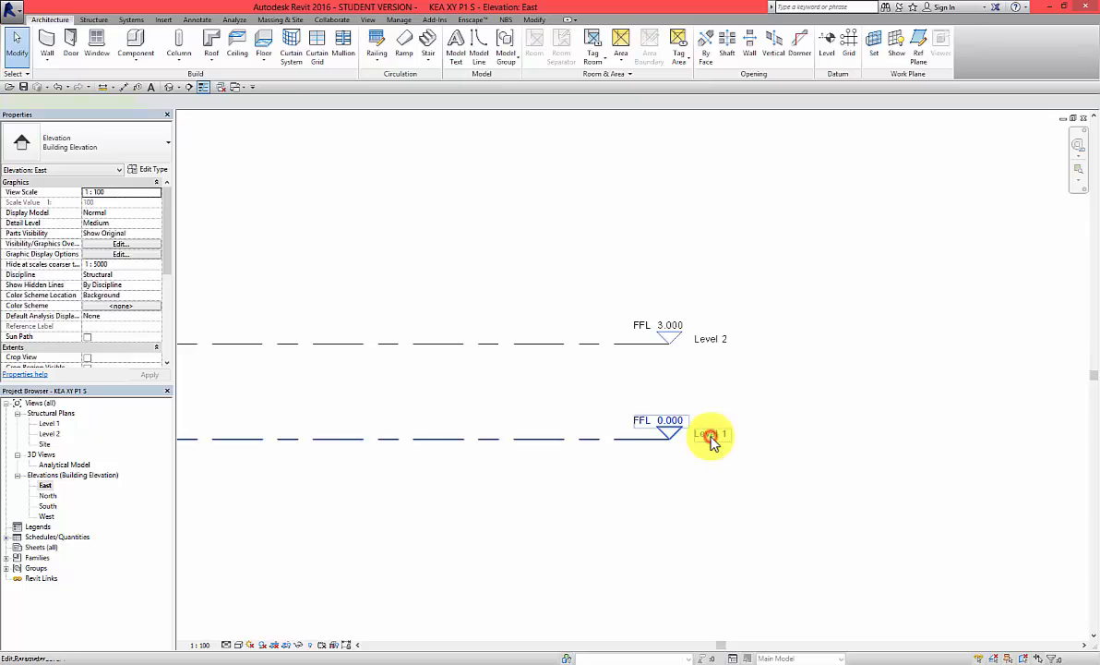
# Rename Level 1 as L01 in the elevation and rename its corresponding views too.
pyautogui.doubleClick(711, 436)
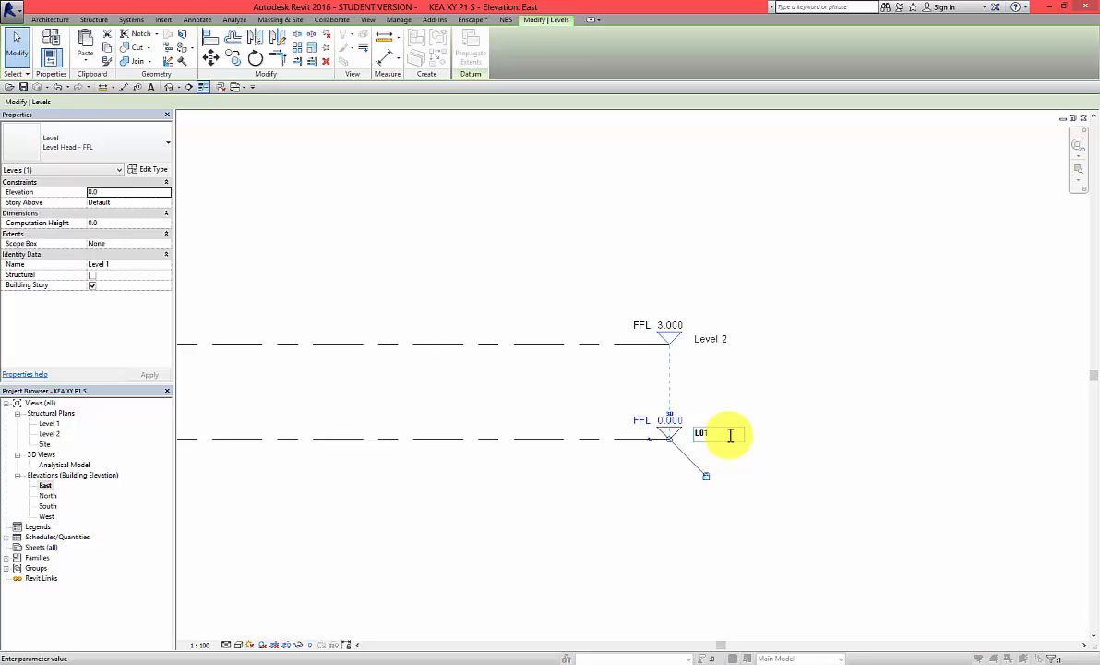
pyautogui.press('Return')
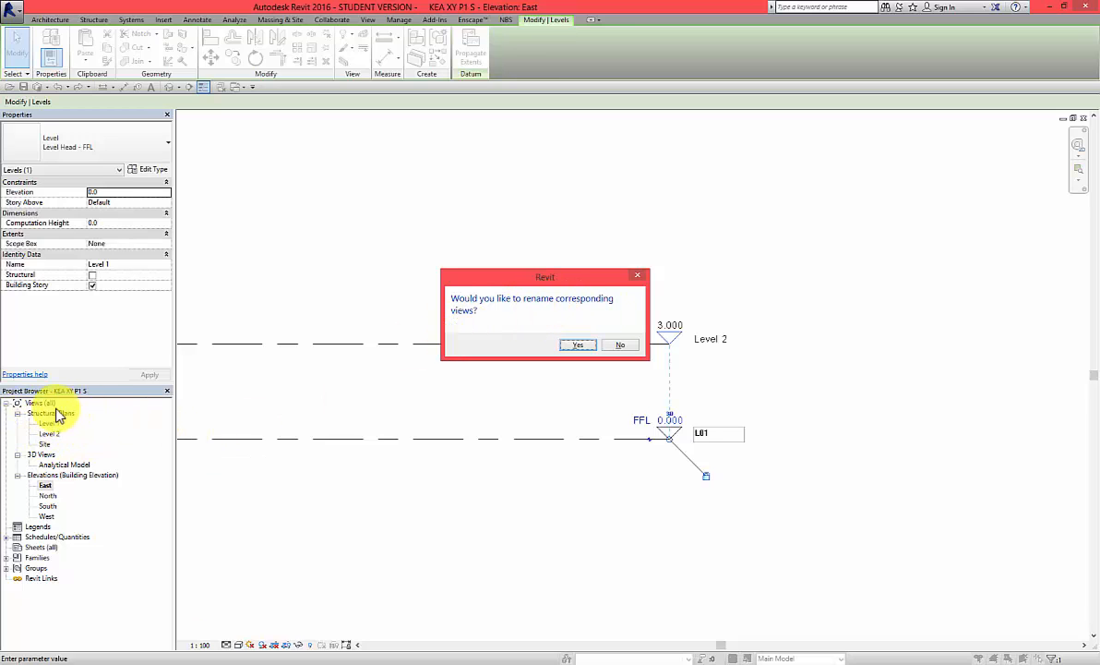
pyautogui.click(587, 347)
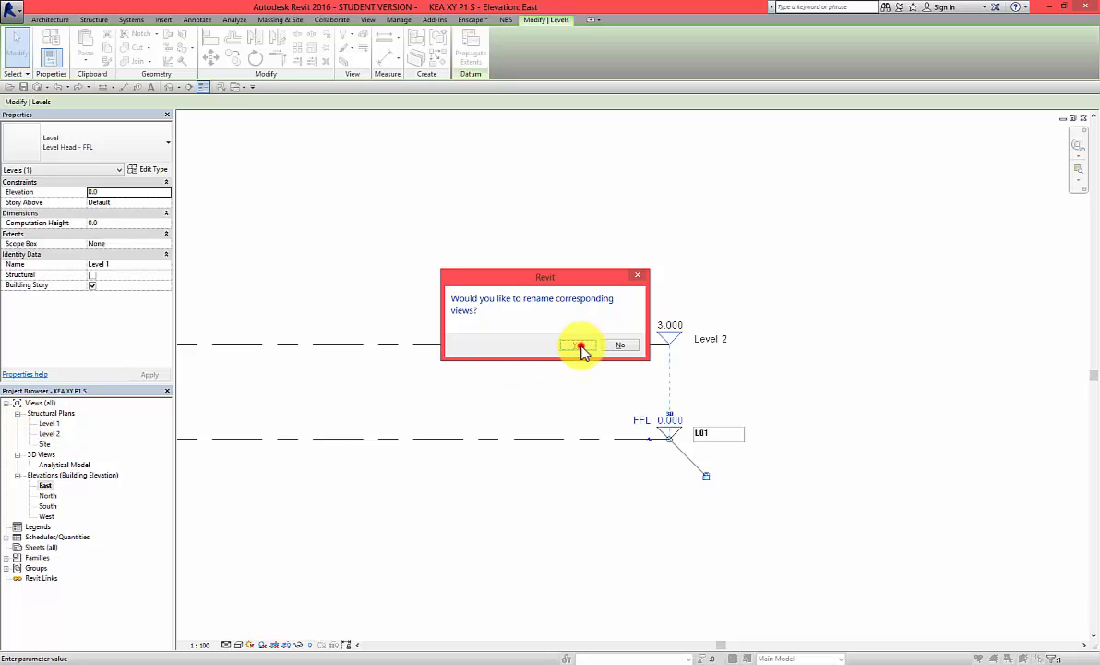
pyautogui.click(652, 511)
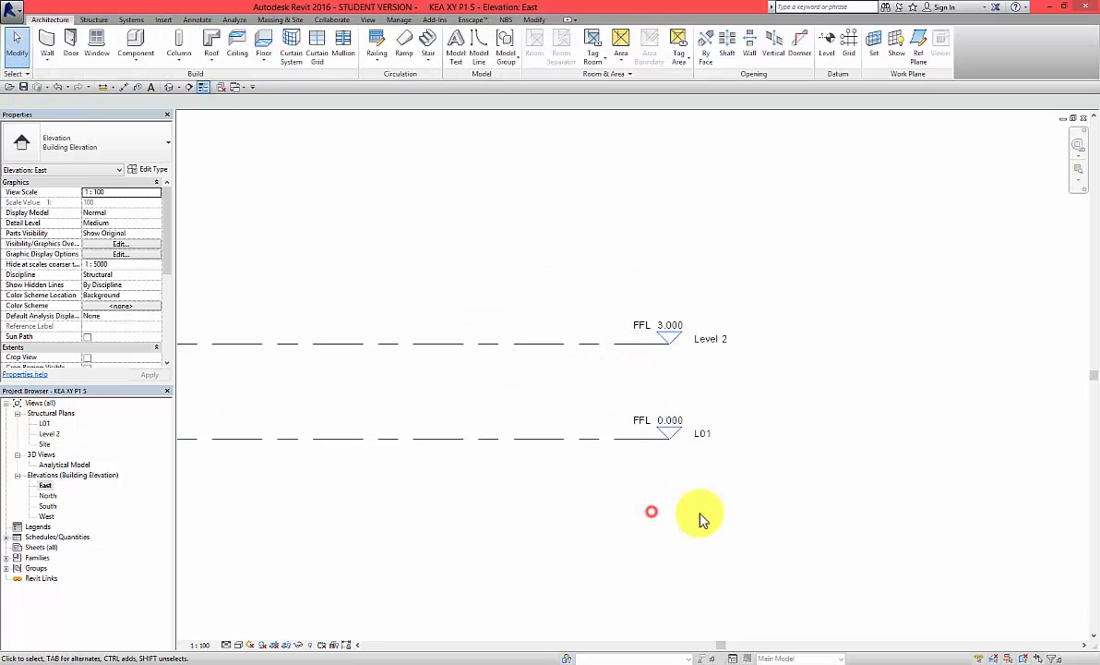
# Rename Level 2 as L02 and rename its corresponding views as well.
pyautogui.doubleClick(709, 337)
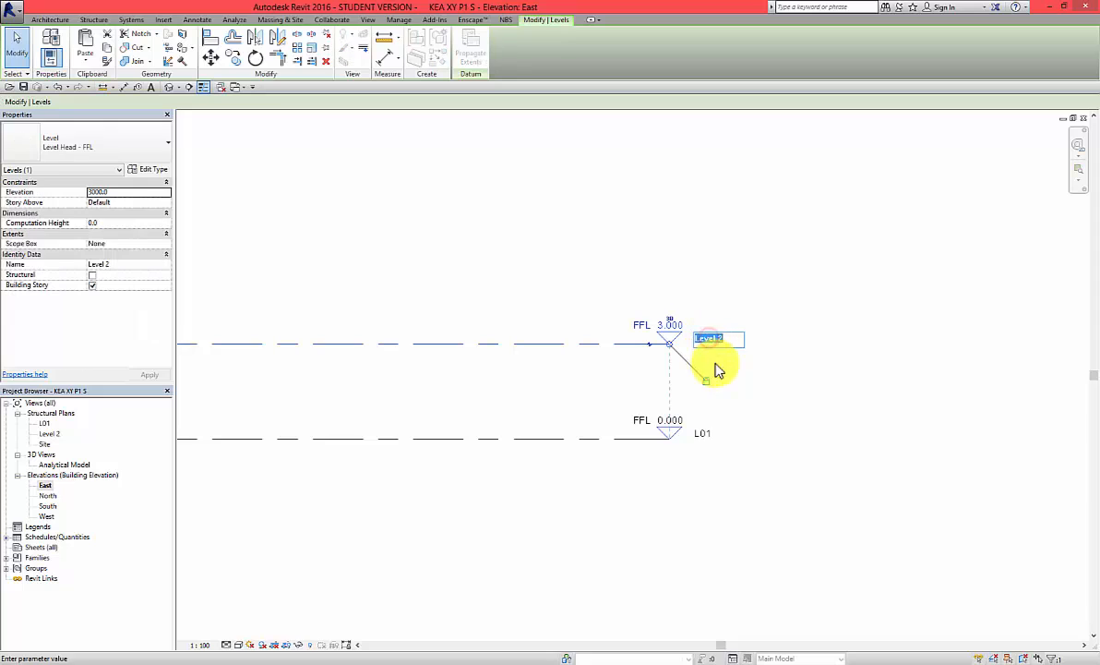
pyautogui.write('L02')
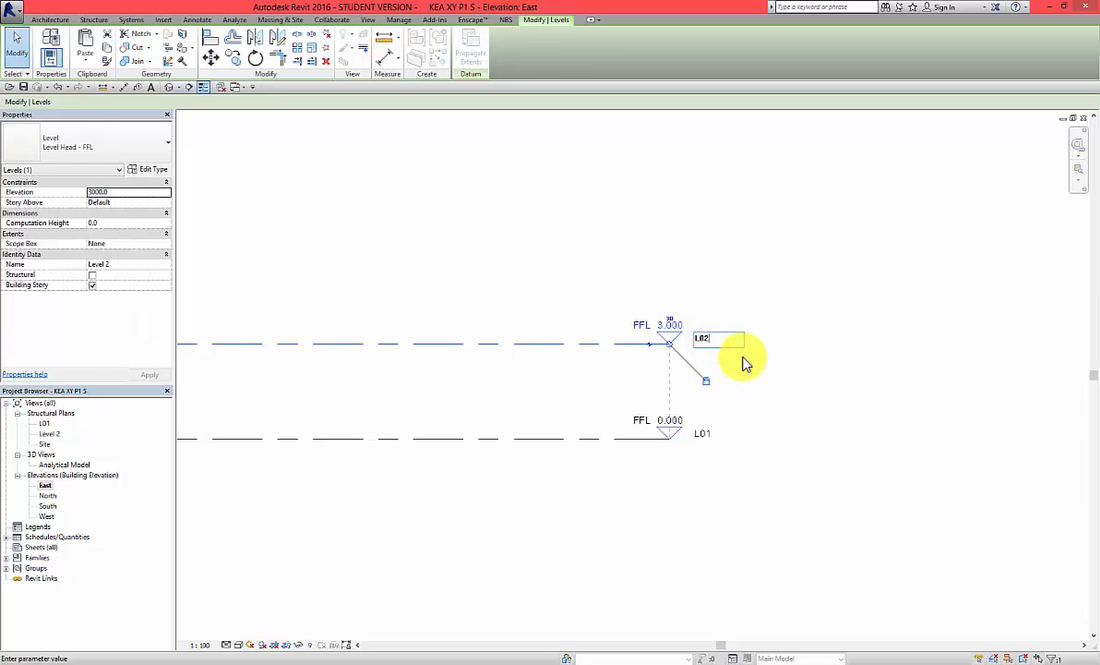
pyautogui.press('Return')
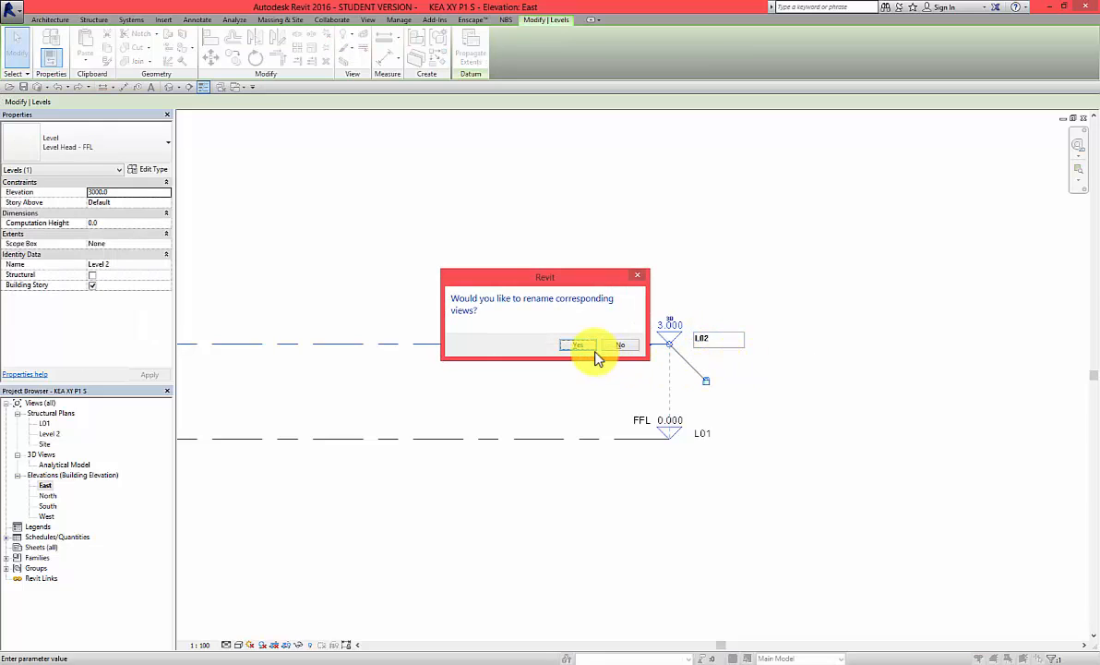
pyautogui.click(578, 345)
pyautogui.click(681, 520)
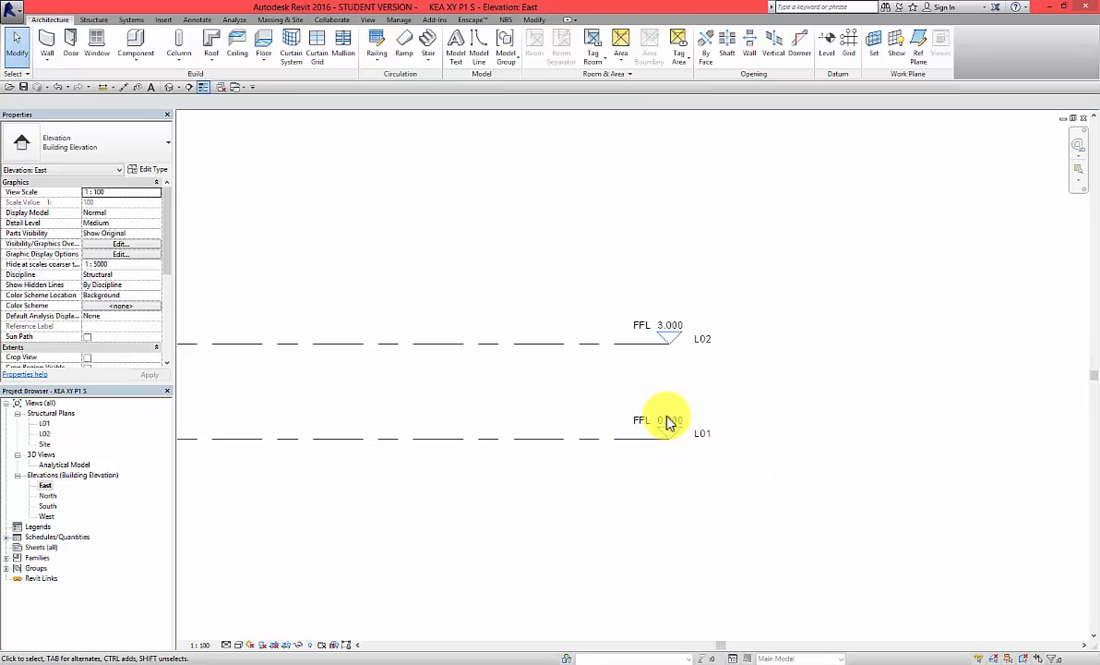
# Set the elevation of level L02 to 3.7 m.
pyautogui.click(703, 342)
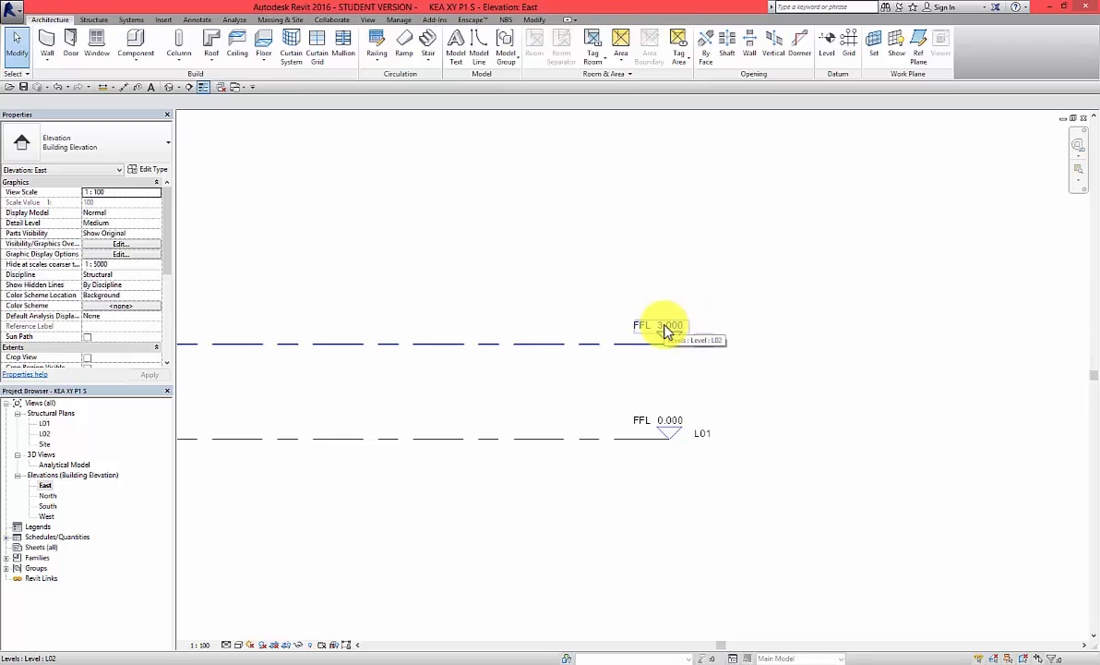
pyautogui.click(667, 330)
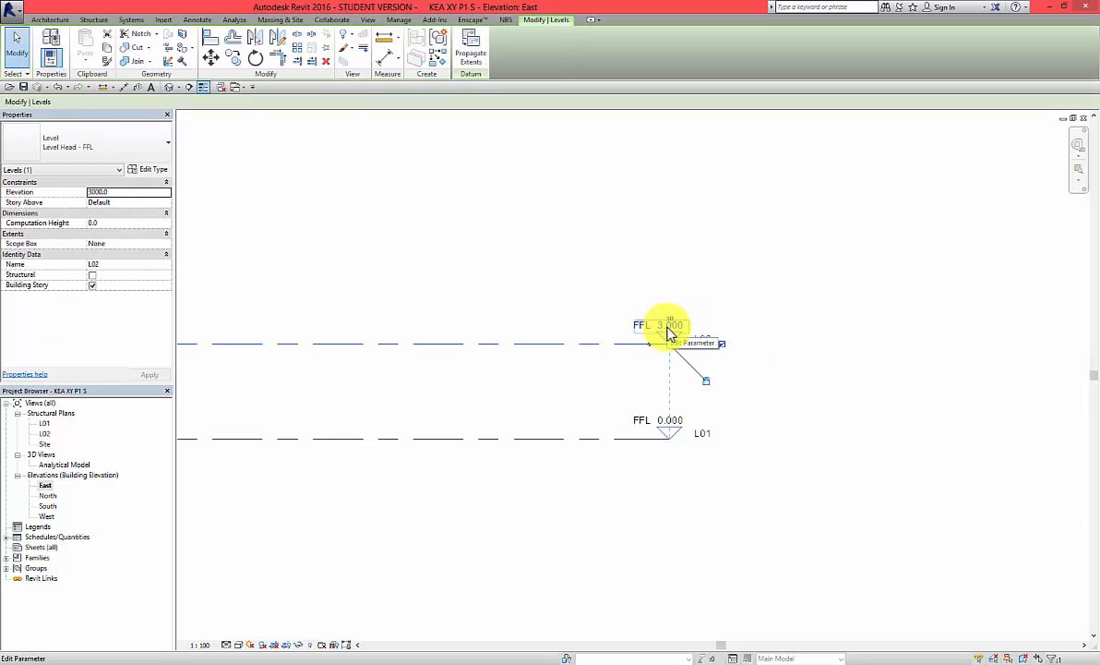
pyautogui.click(672, 328)
pyautogui.moveTo(644, 327); pyautogui.dragTo(675, 328)
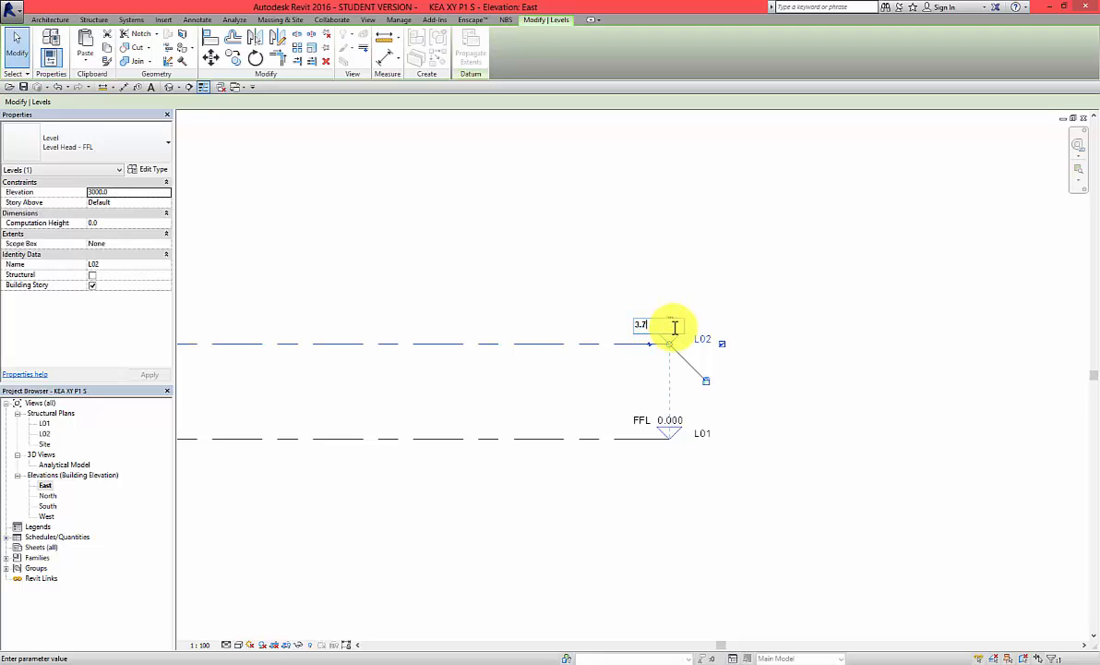
pyautogui.press('Return')
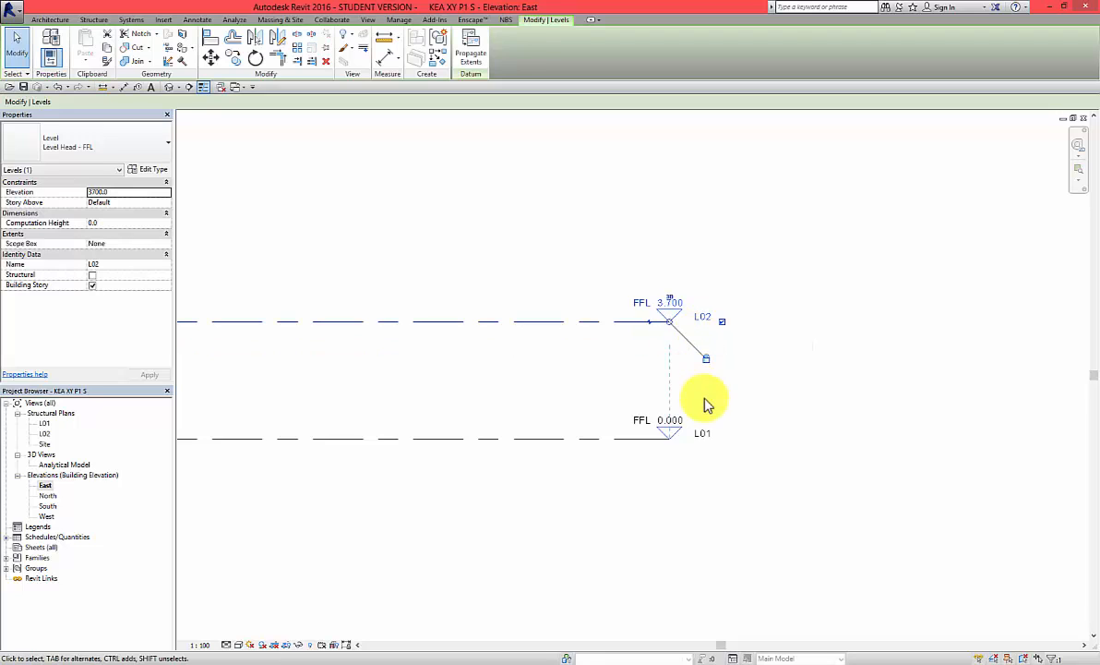
# Draw a new level about 4.1 m above L02, from the right end to the left end of the existing level lines.
pyautogui.click(759, 407)
pyautogui.scroll(-2, 762, 461)
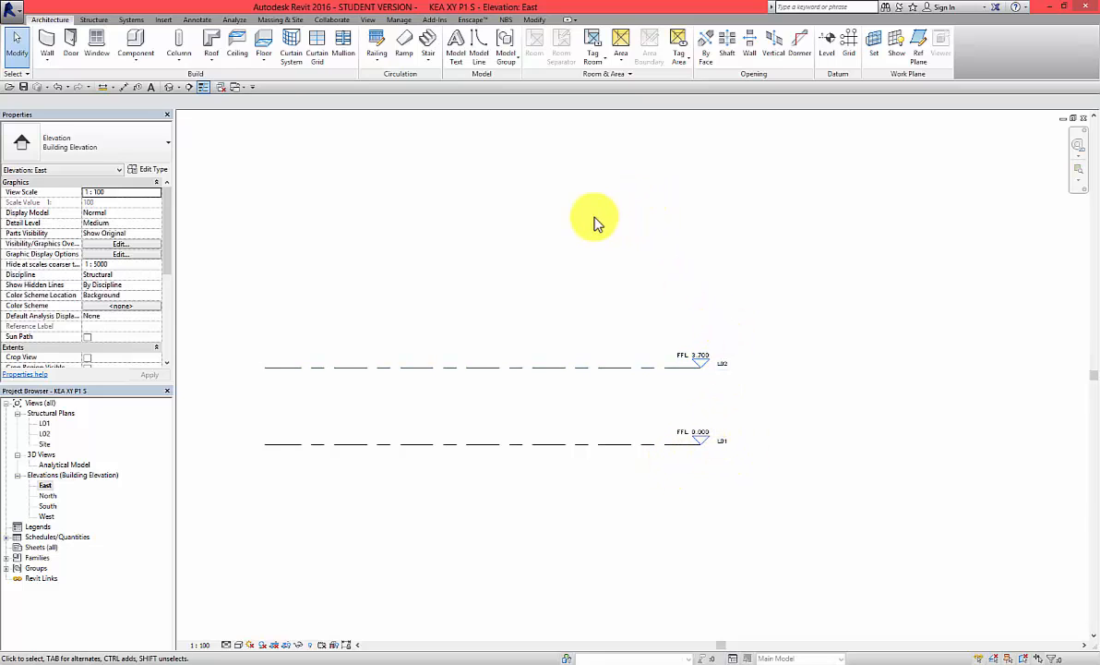
pyautogui.click(96, 19)
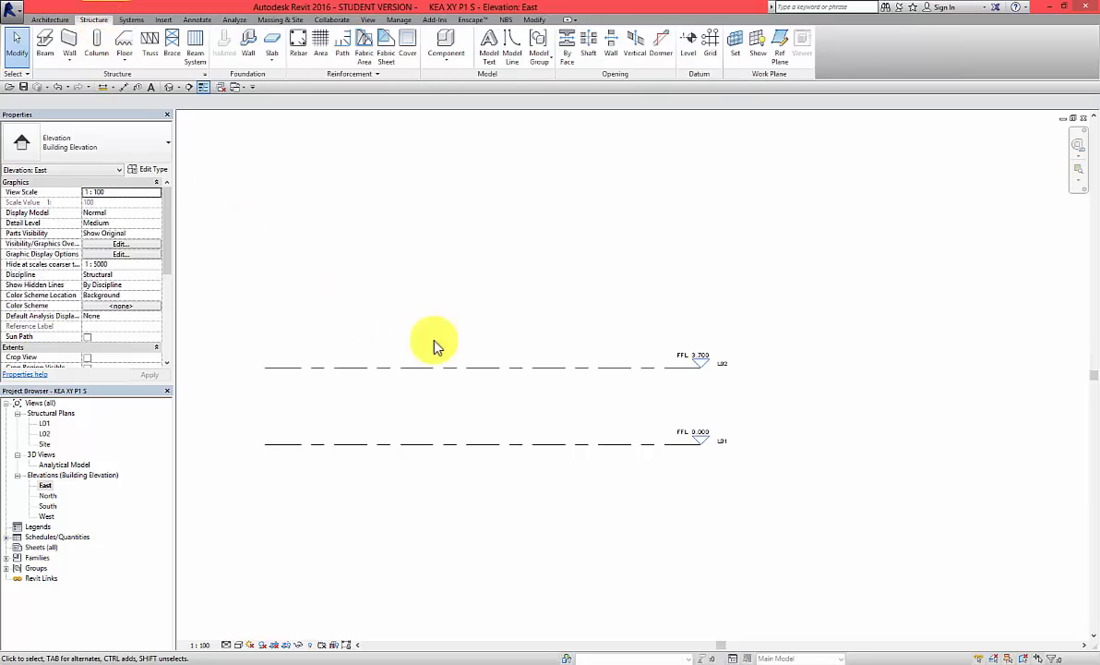
pyautogui.click(691, 48)
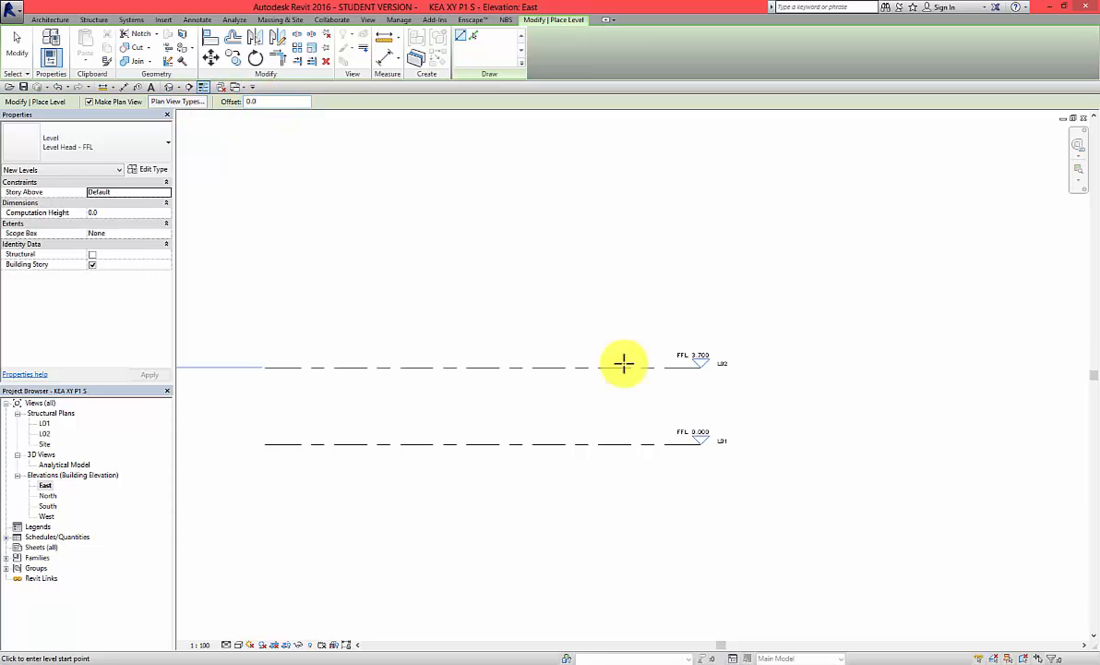
pyautogui.click(703, 282)
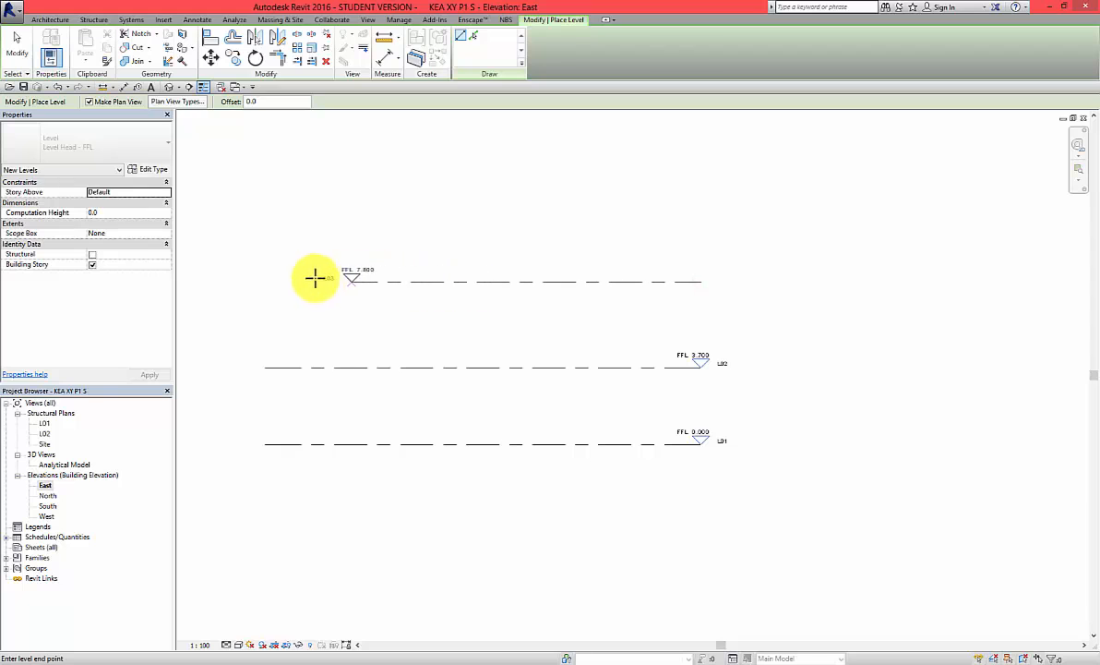
pyautogui.click(267, 279)
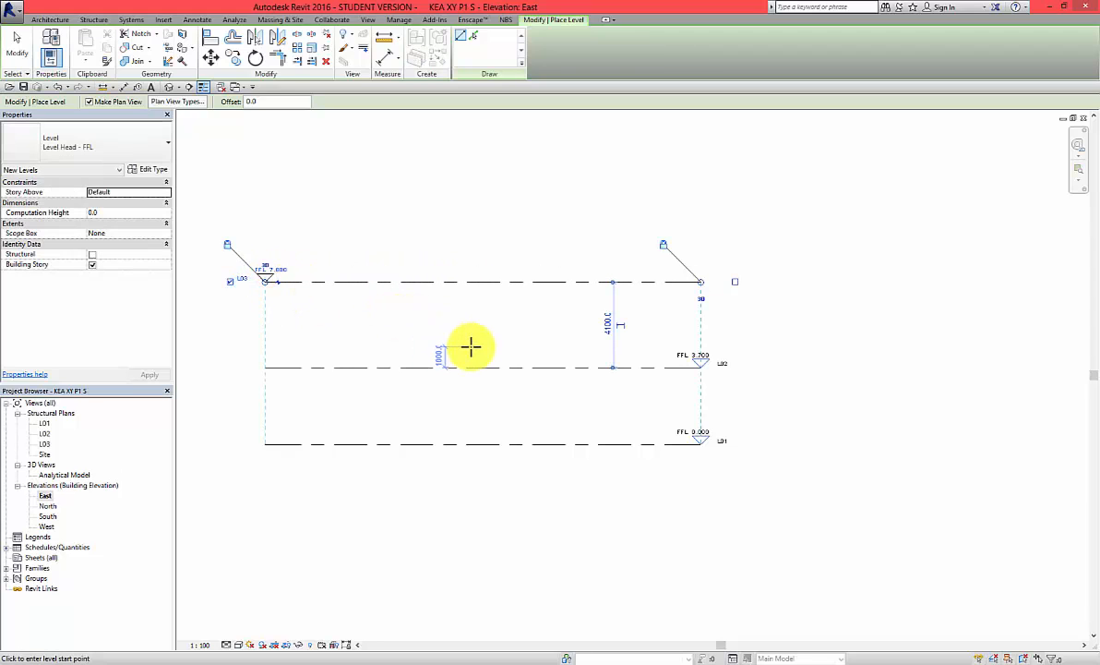
pyautogui.press('Escape')
pyautogui.press('Escape')
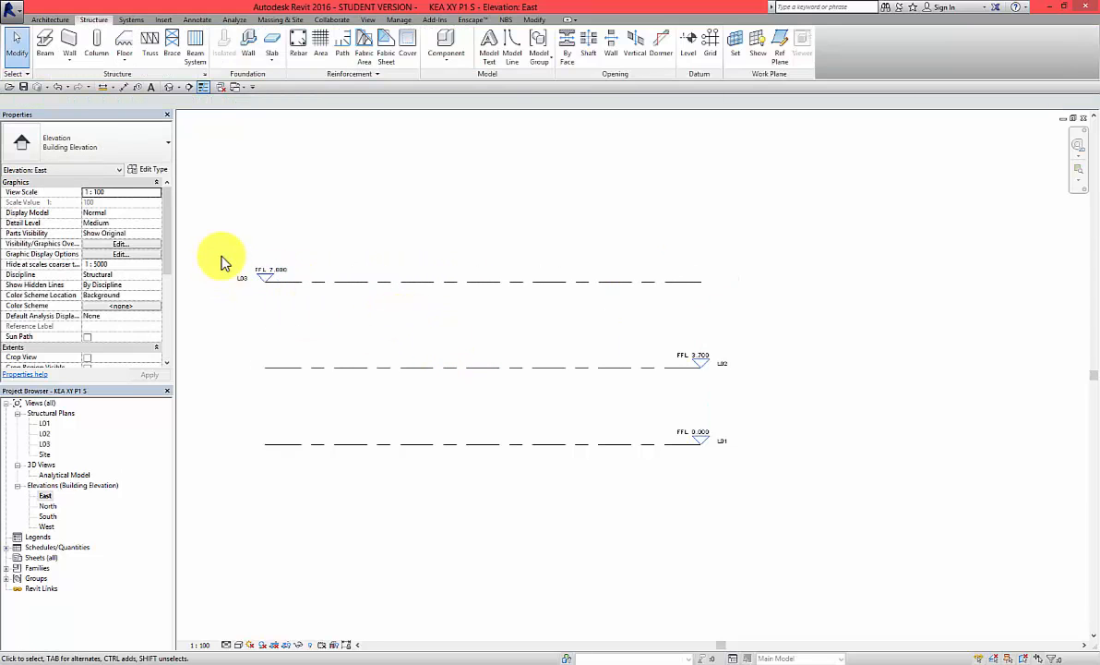
# Show the level head at the right end of level L03 and hide the one at its left end.
pyautogui.scroll(5, 238, 288)
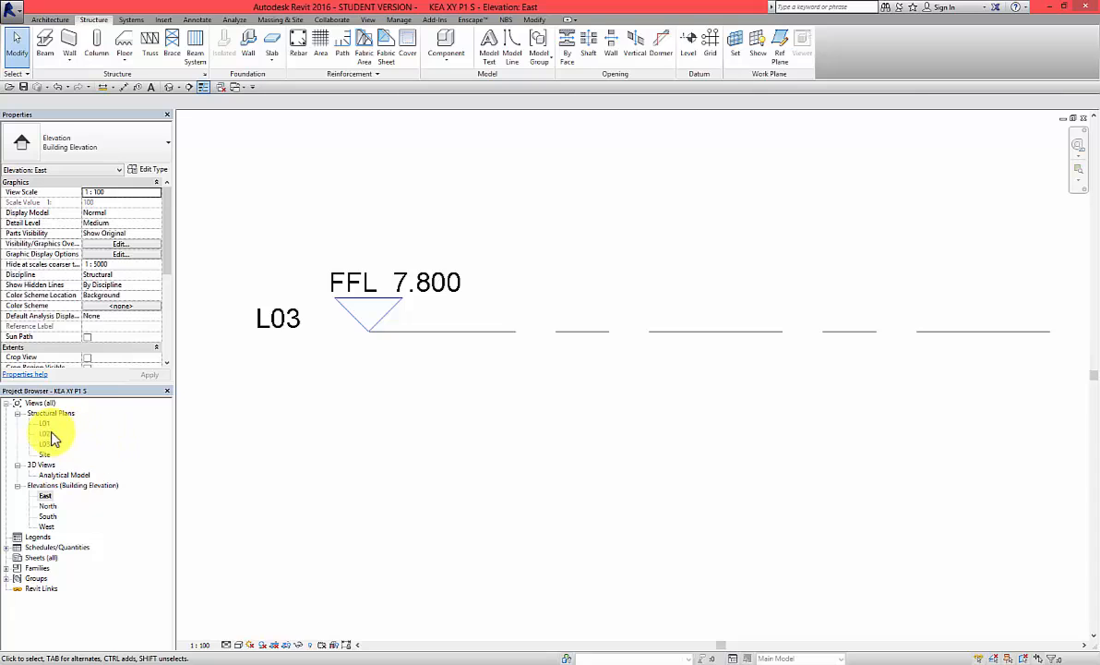
pyautogui.scroll(-5, 266, 317)
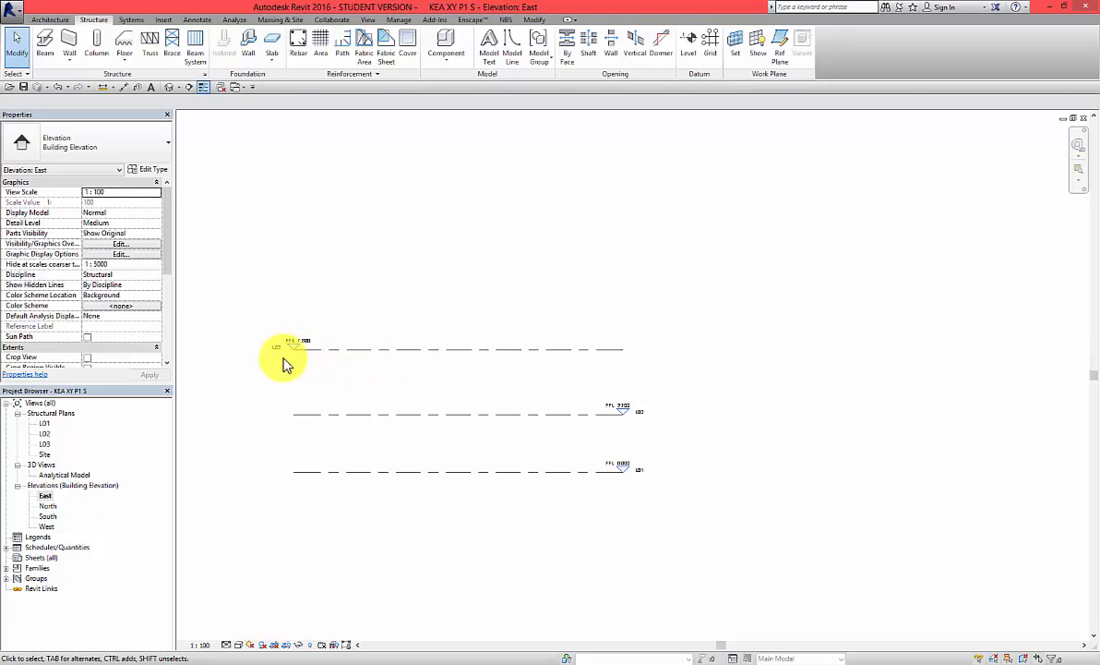
pyautogui.scroll(2, 287, 362)
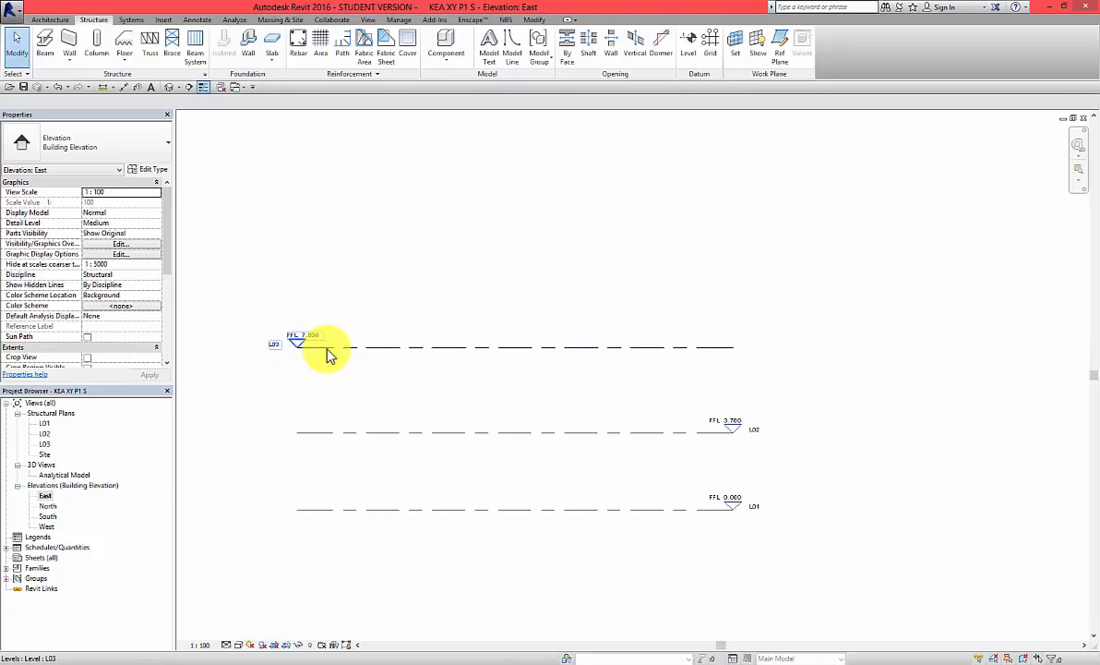
pyautogui.click(343, 348)
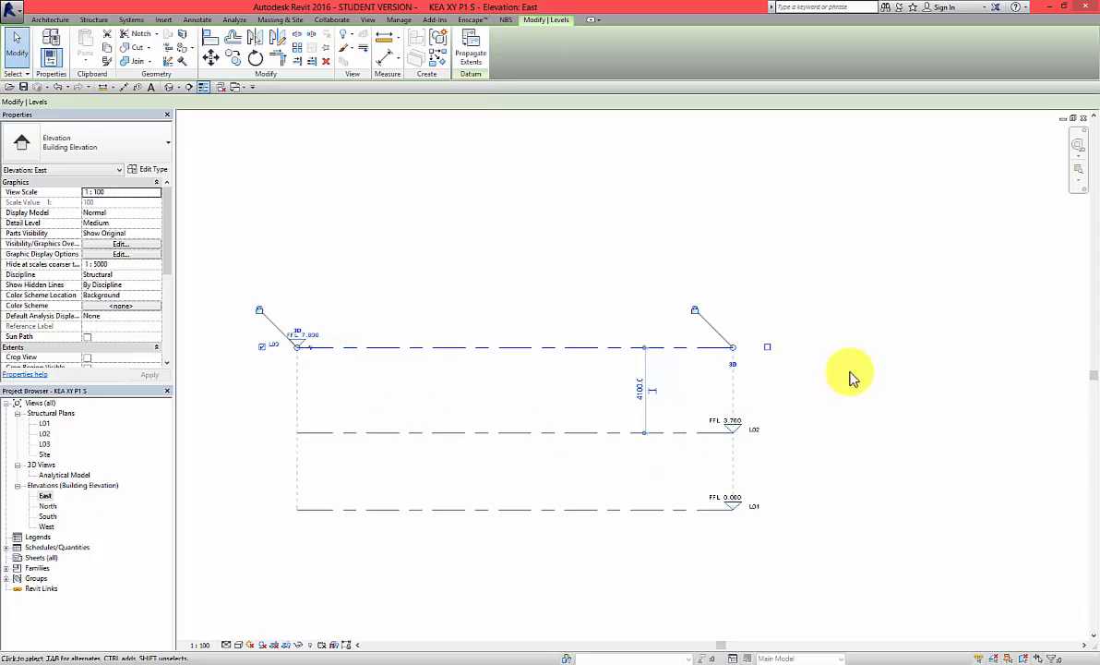
pyautogui.click(768, 348)
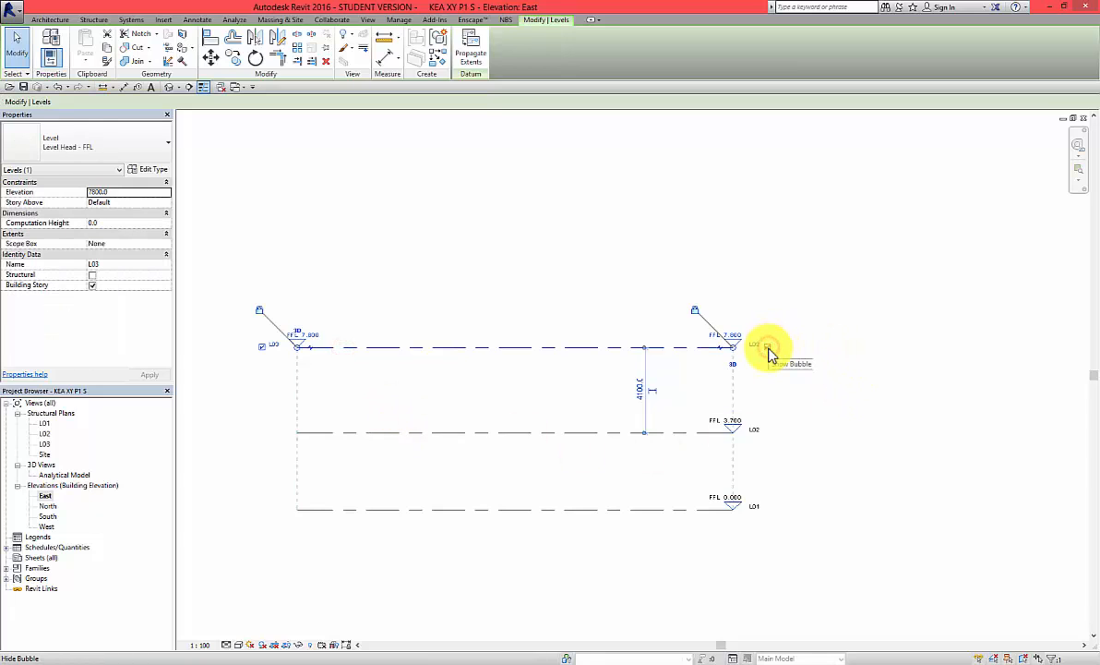
pyautogui.click(261, 348)
pyautogui.click(342, 383)
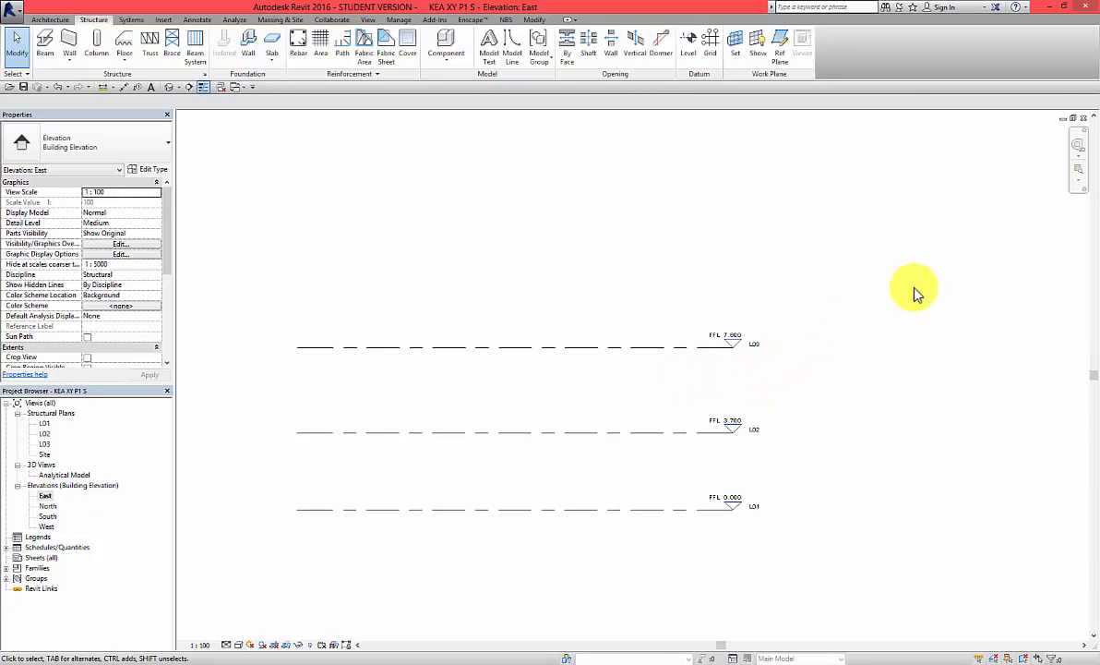
# Set the elevation of level L03 to 7.4 m.
pyautogui.scroll(5, 737, 342)
pyautogui.click(730, 334)
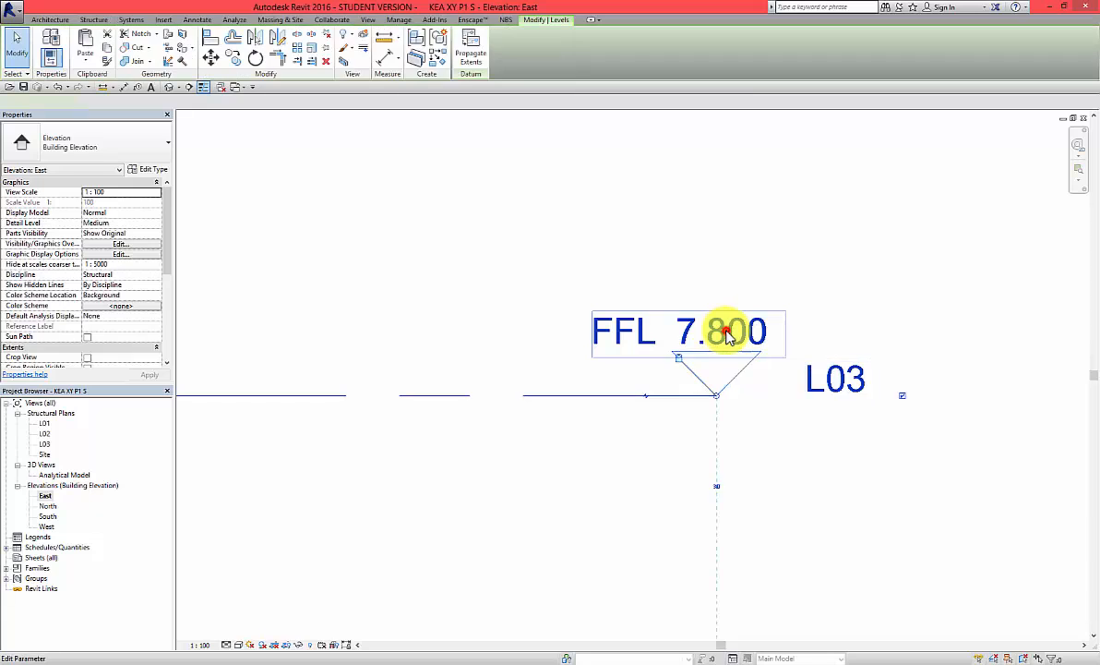
pyautogui.click(728, 332)
pyautogui.click(663, 347)
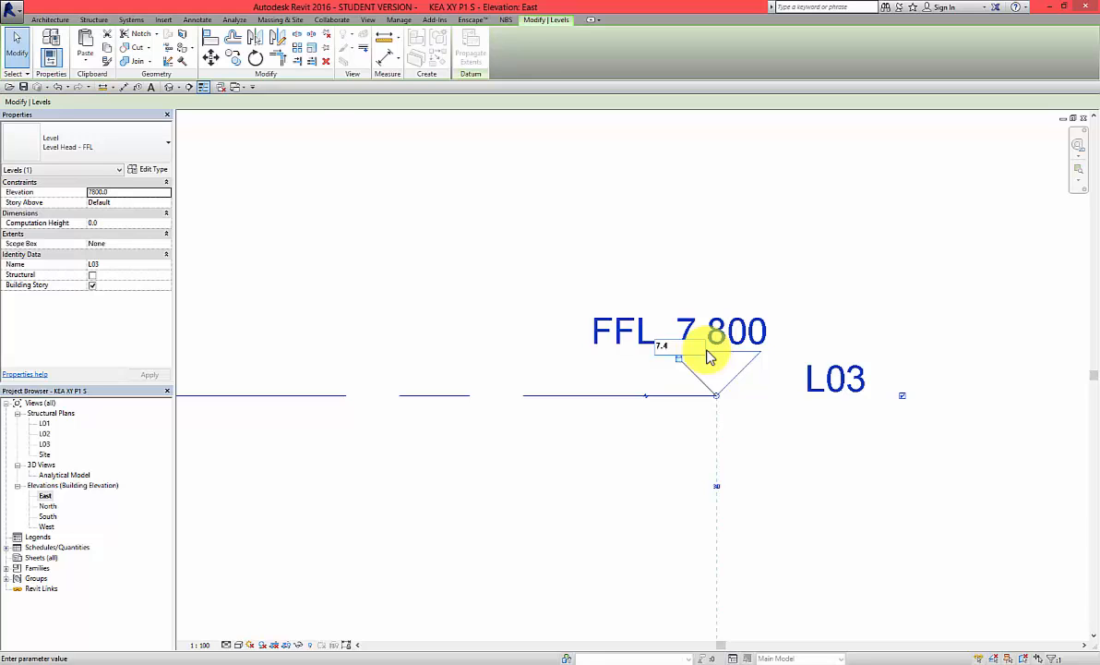
pyautogui.press('Return')
pyautogui.click(727, 285)
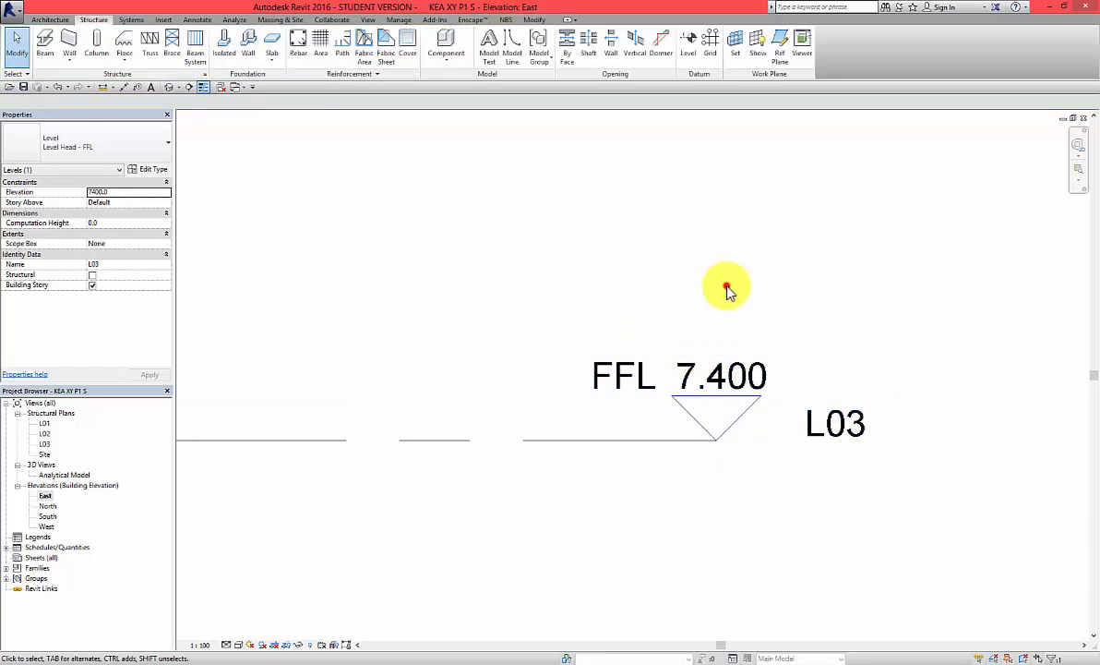
# Create a level similar to L03 about 2.9 m above it, drawn from right to left in line with the other levels.
pyautogui.scroll(-5, 734, 350)
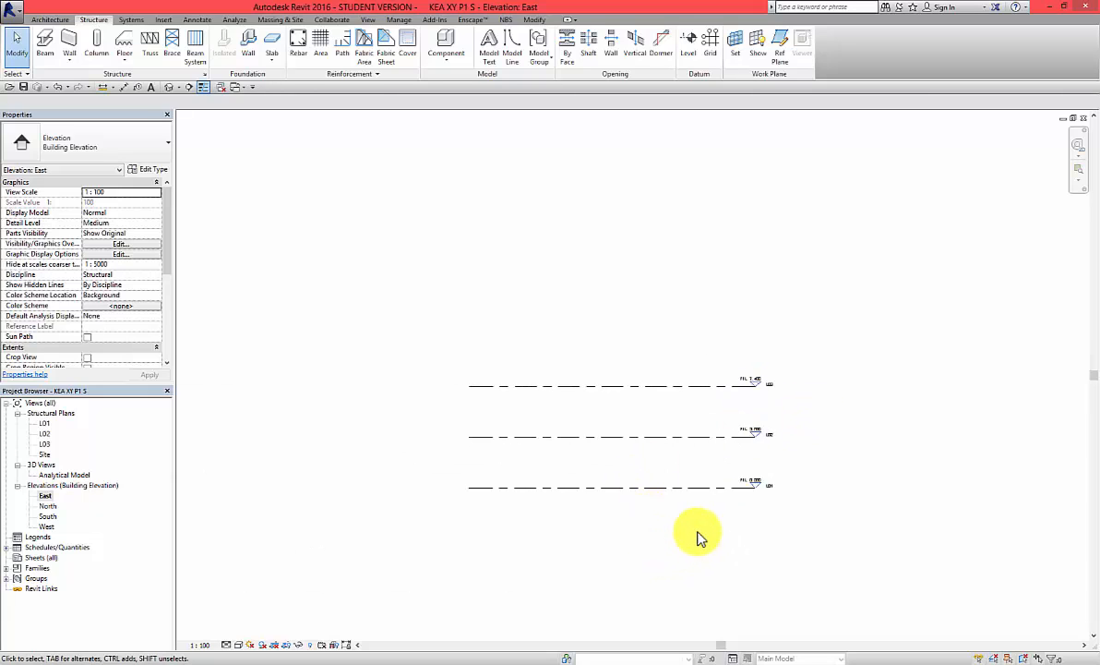
pyautogui.scroll(2, 707, 401)
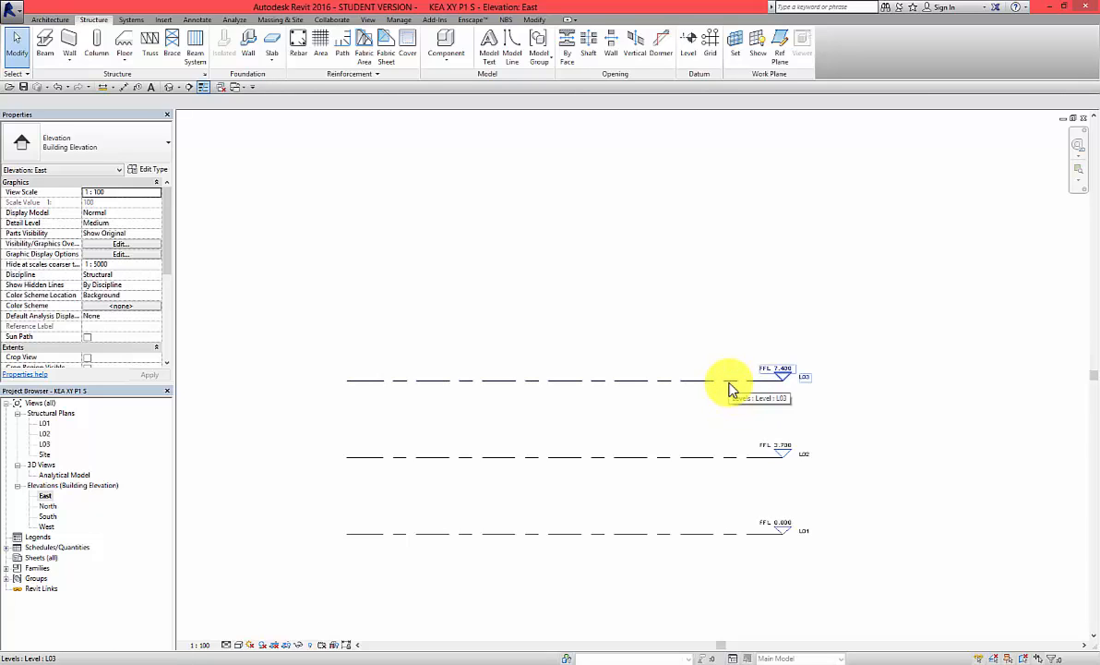
pyautogui.click(730, 383)
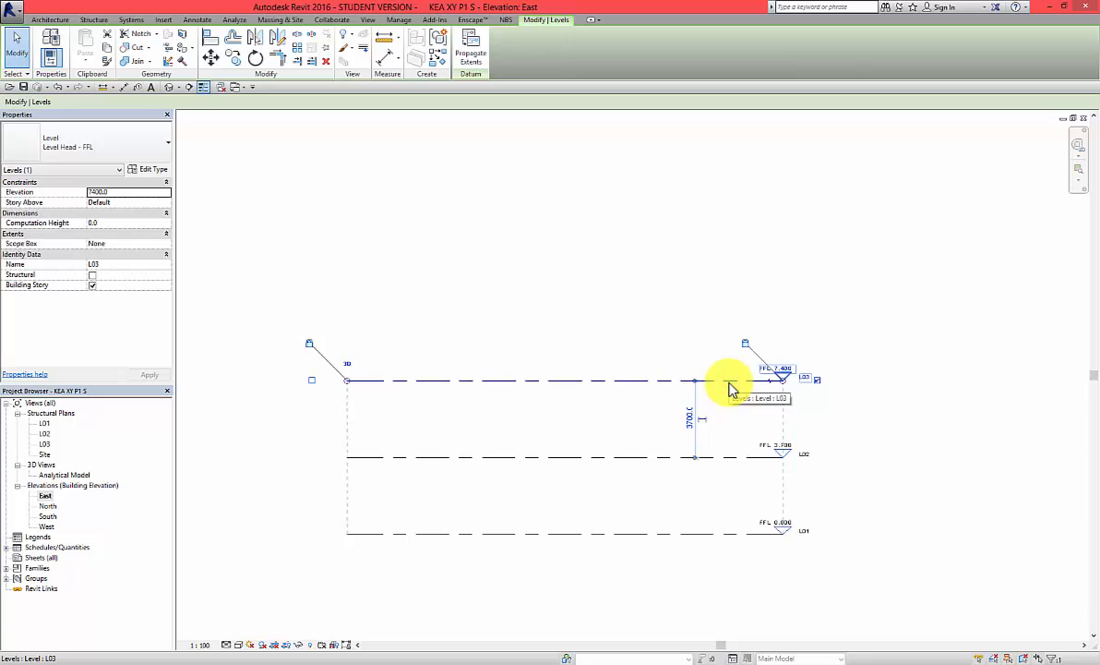
pyautogui.rightClick(729, 386)
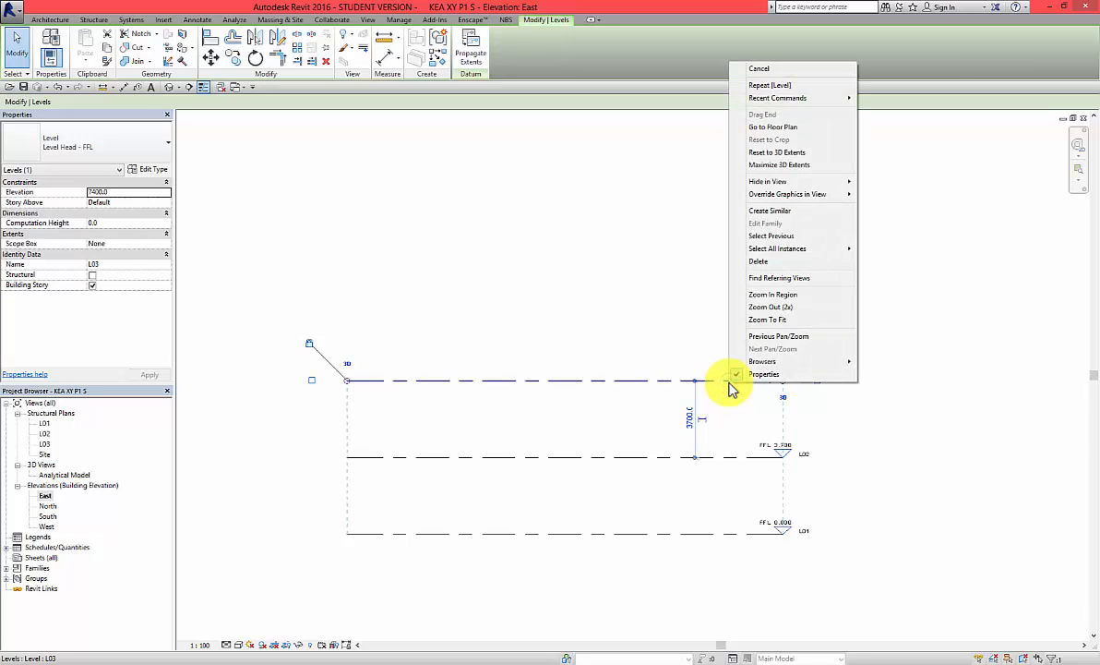
pyautogui.click(785, 211)
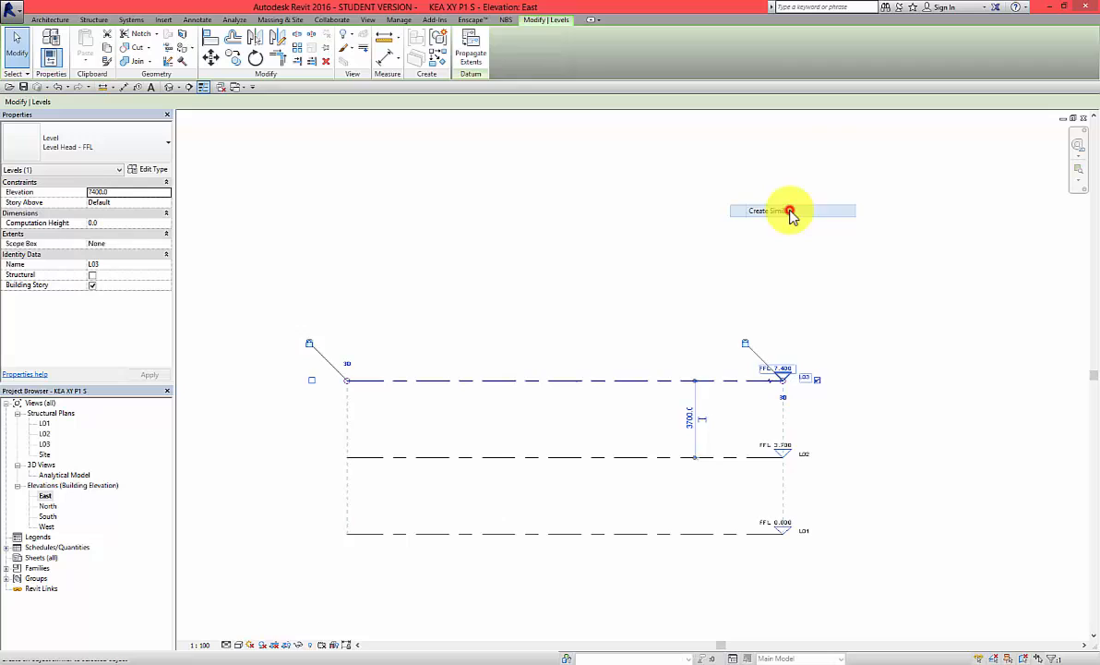
pyautogui.click(783, 319)
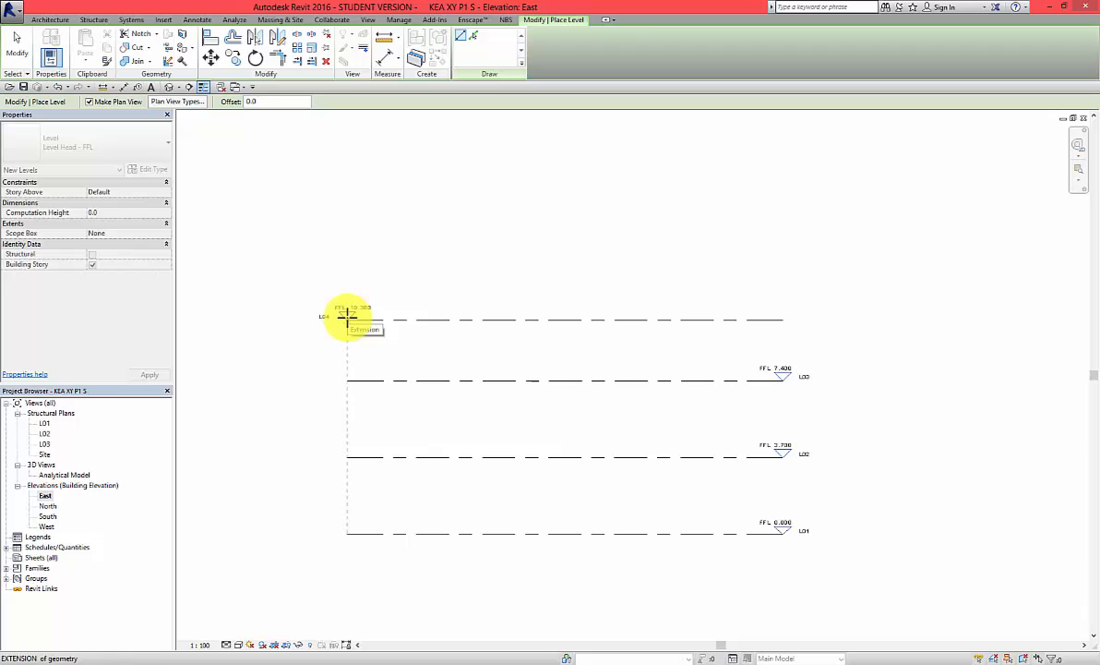
pyautogui.click(347, 317)
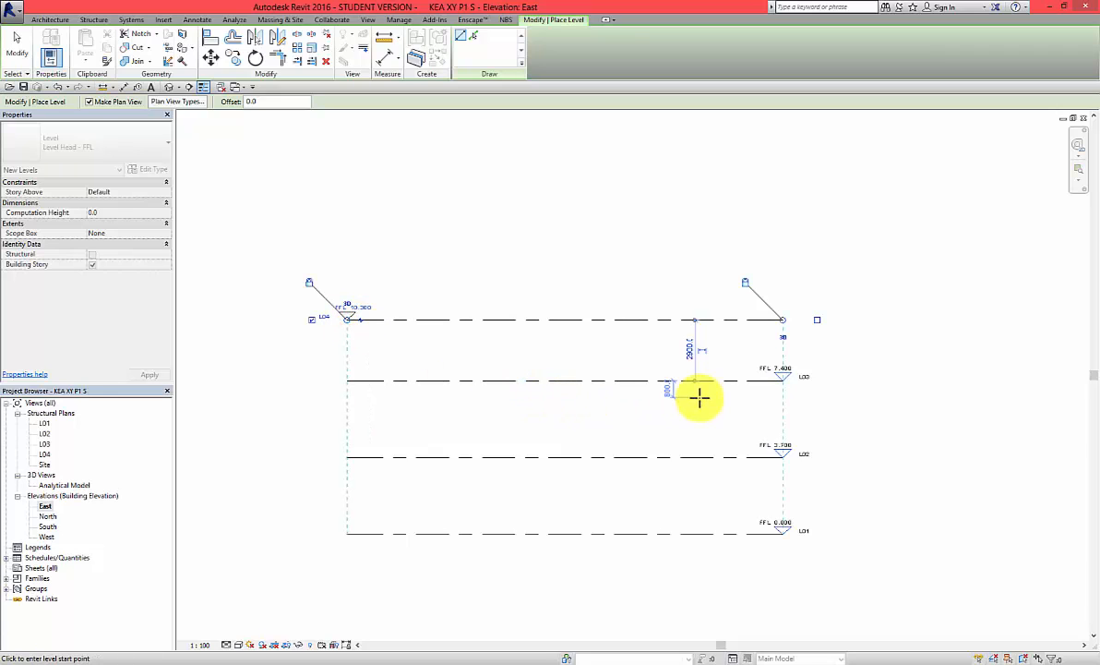
pyautogui.press('Escape')
pyautogui.press('Escape')
# Delete the topmost level above L03 together with its plan view.
pyautogui.click(699, 322)
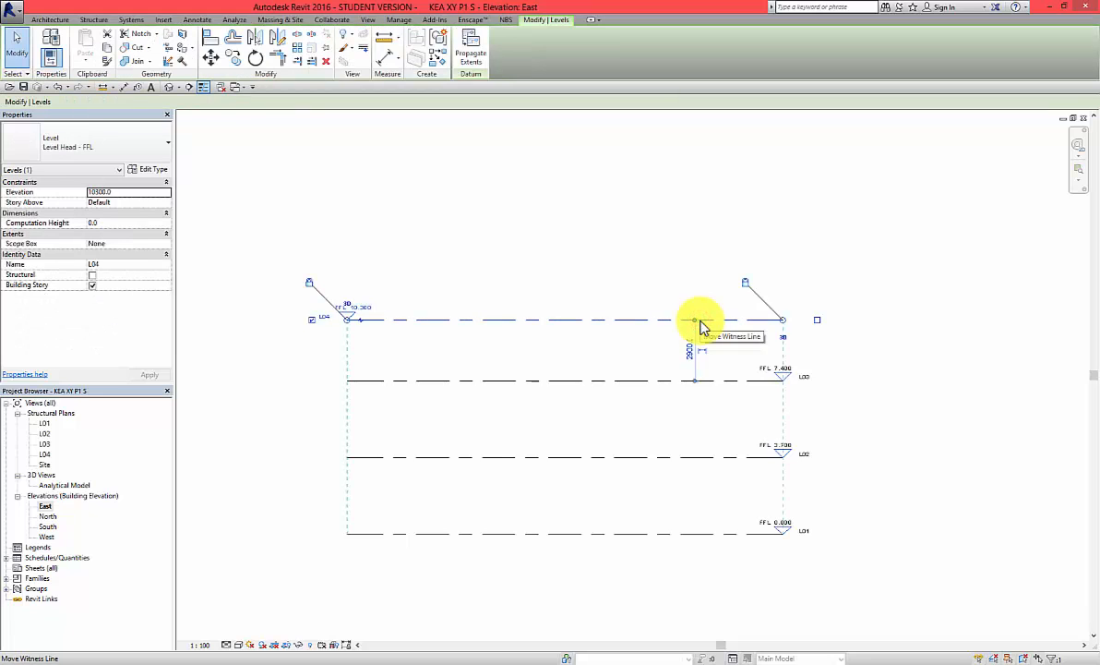
pyautogui.press('Delete')
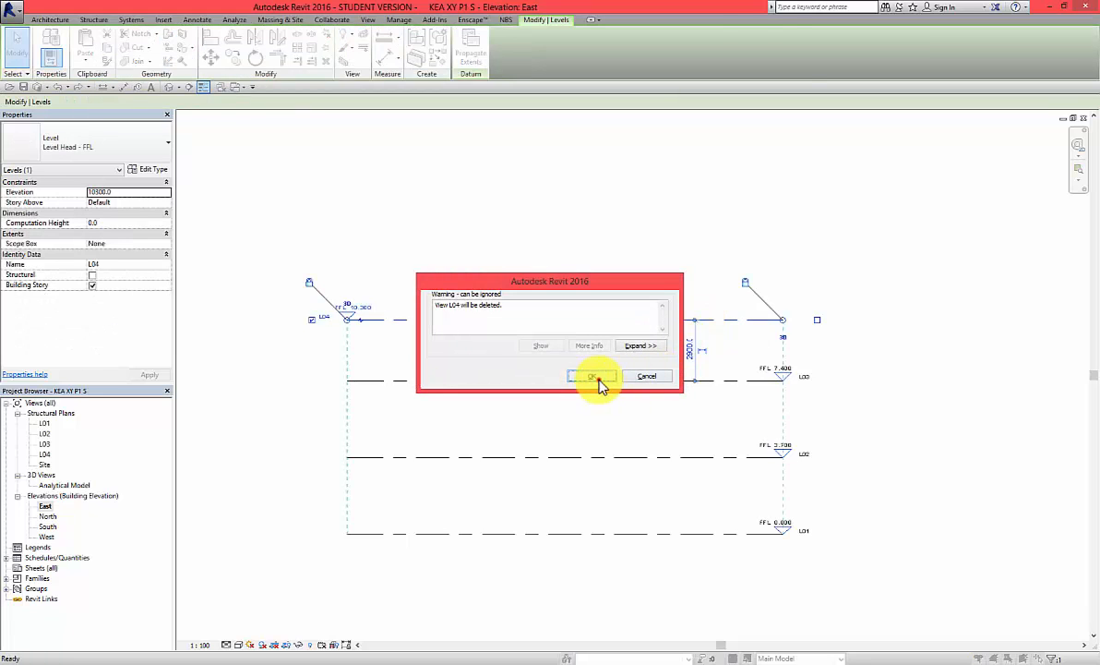
pyautogui.click(595, 378)
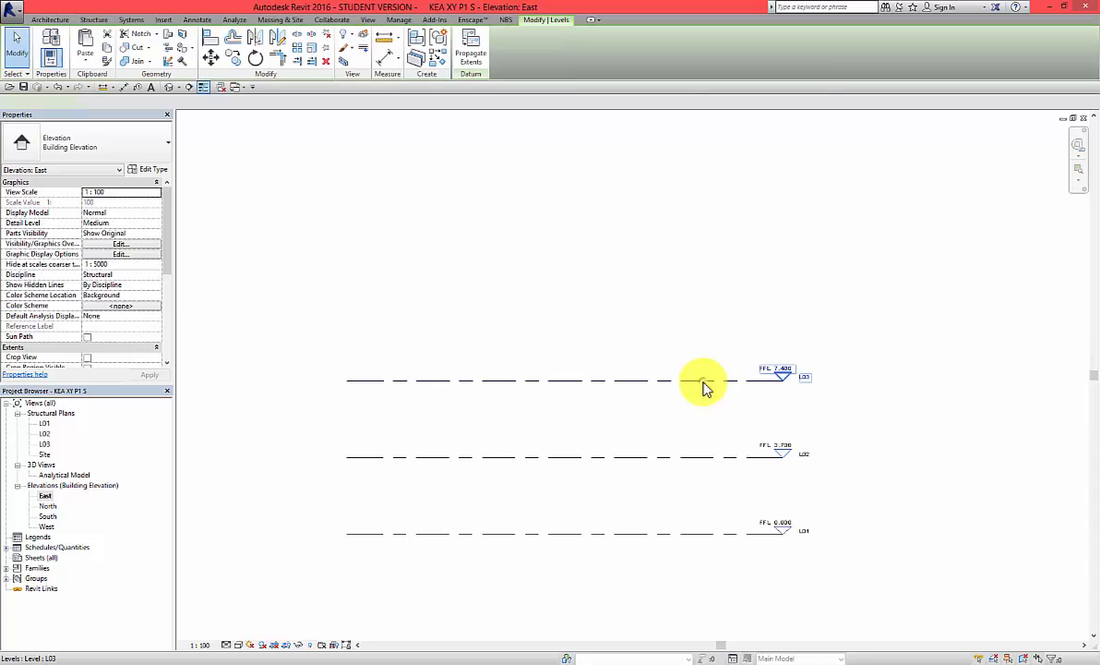
# Create a level similar to L03 about 3.4 m above it, drawn from left to right so its head is at the right end.
pyautogui.rightClick(703, 386)
pyautogui.click(768, 208)
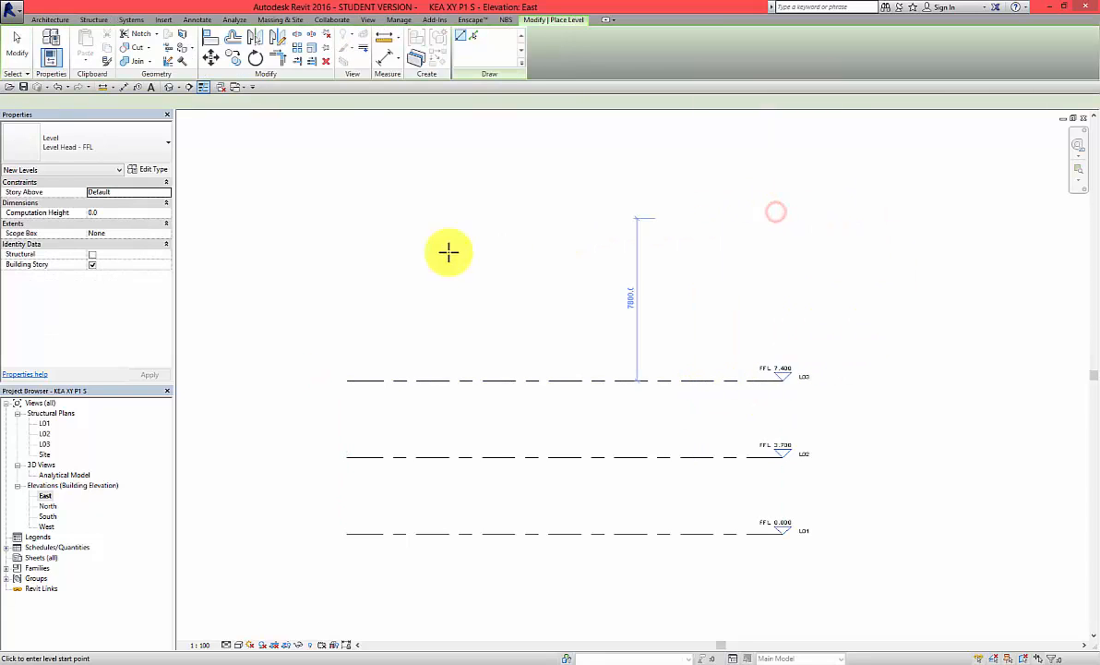
pyautogui.click(275, 310)
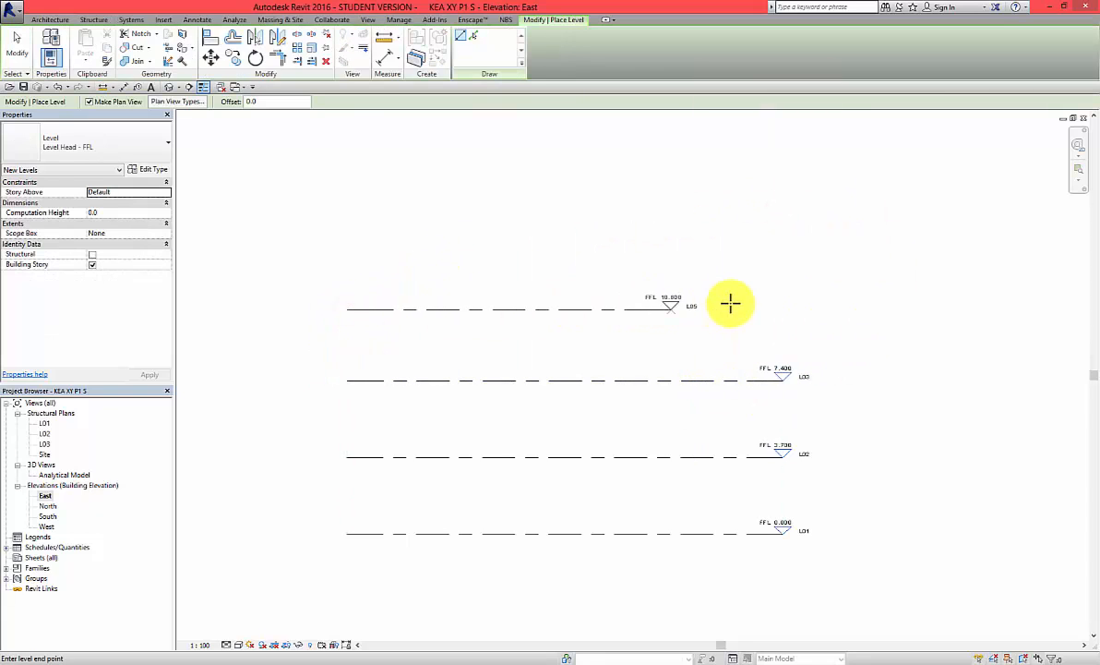
pyautogui.click(777, 305)
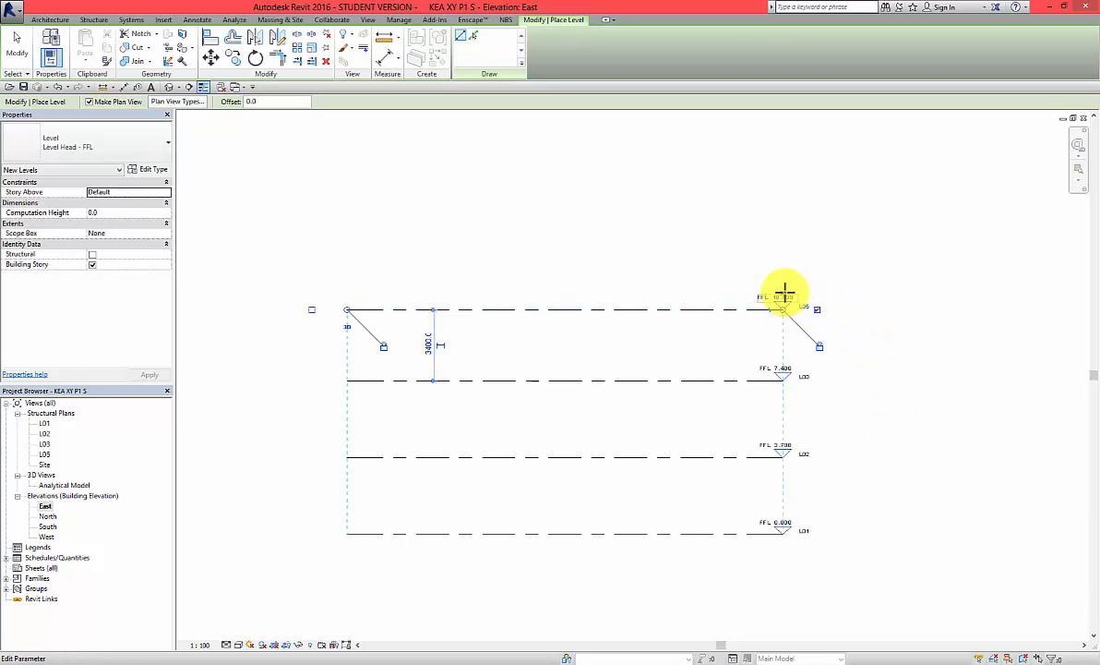
pyautogui.press('Escape')
pyautogui.press('Escape')
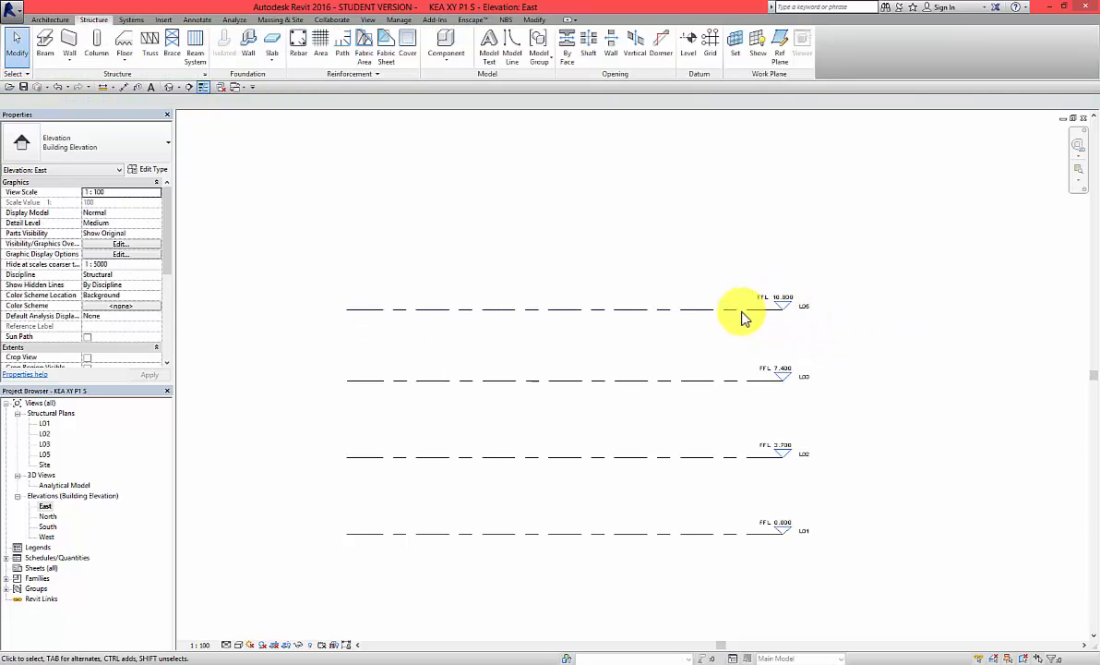
# Rename the topmost level as Roof and rename its corresponding views too.
pyautogui.scroll(3, 794, 307)
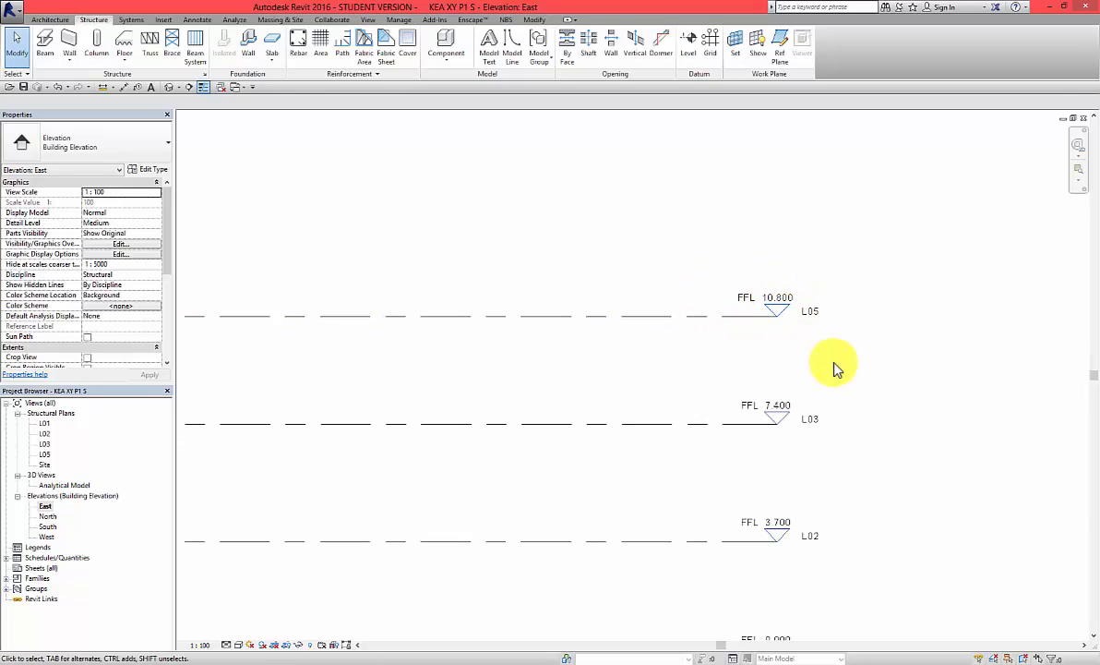
pyautogui.scroll(-2, 835, 368)
pyautogui.scroll(-1, 835, 369)
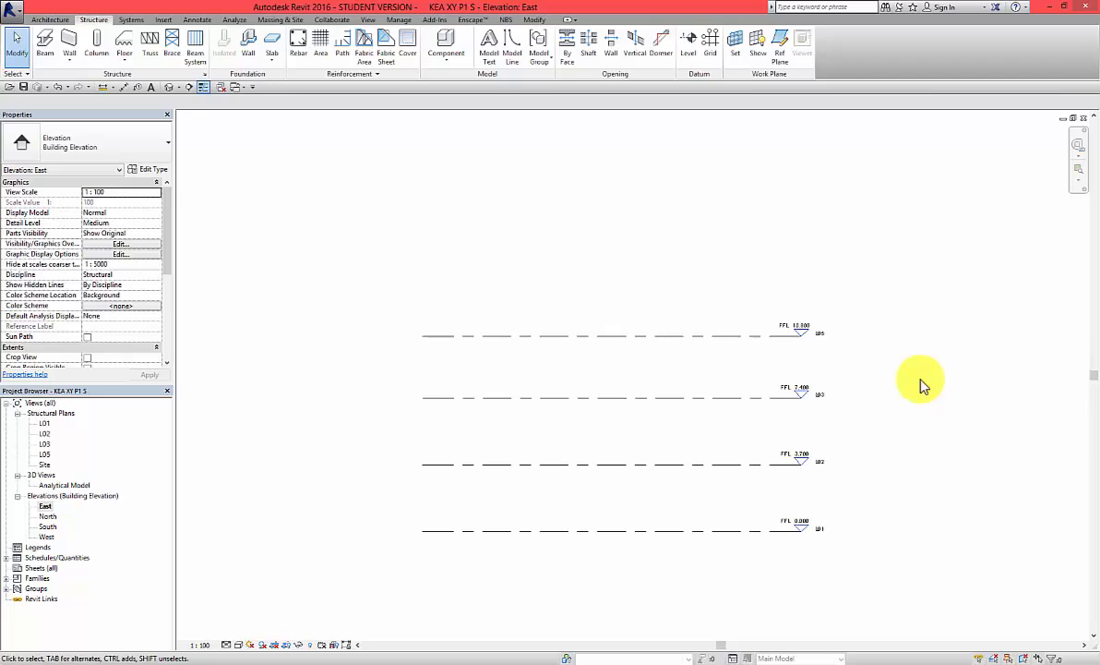
pyautogui.scroll(3, 822, 343)
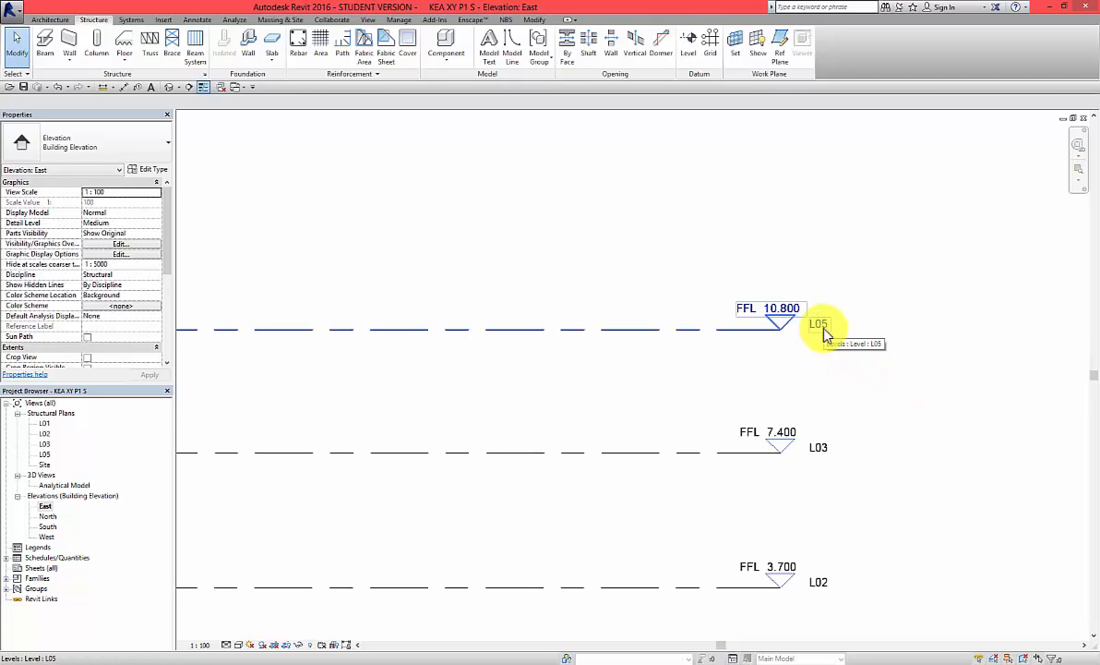
pyautogui.click(825, 330)
pyautogui.click(819, 324)
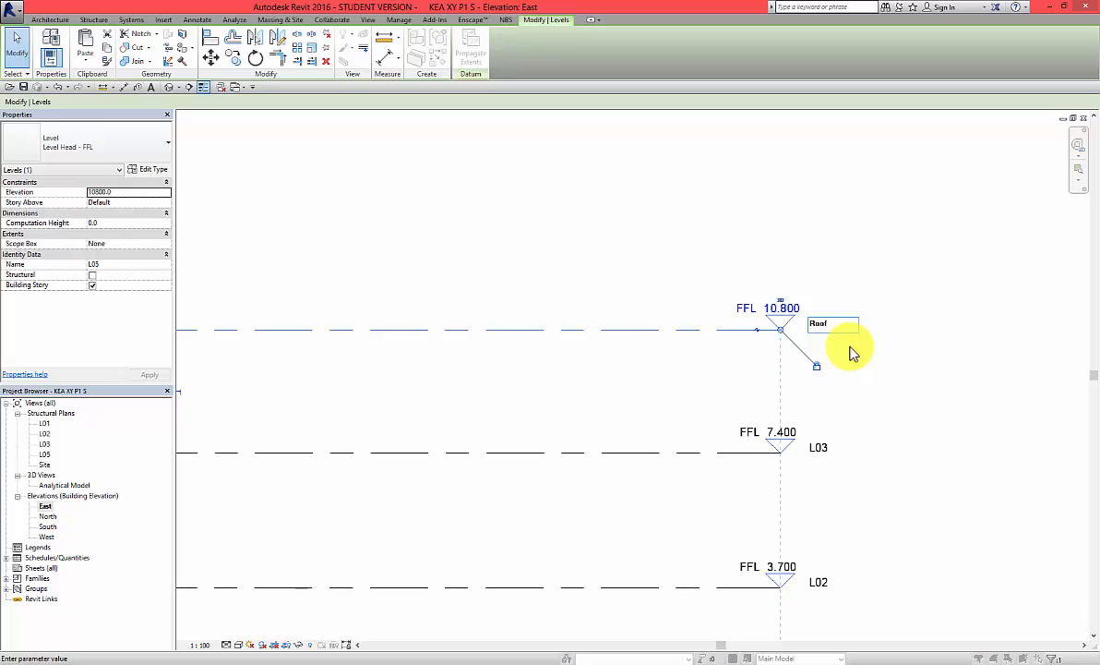
pyautogui.press('Return')
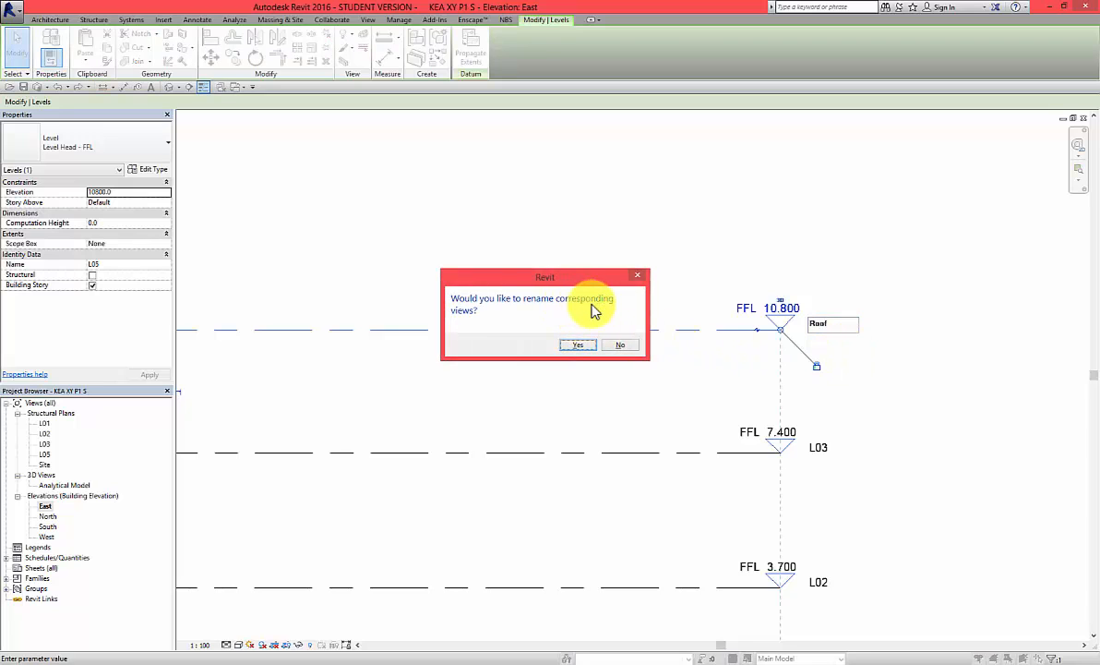
pyautogui.click(586, 347)
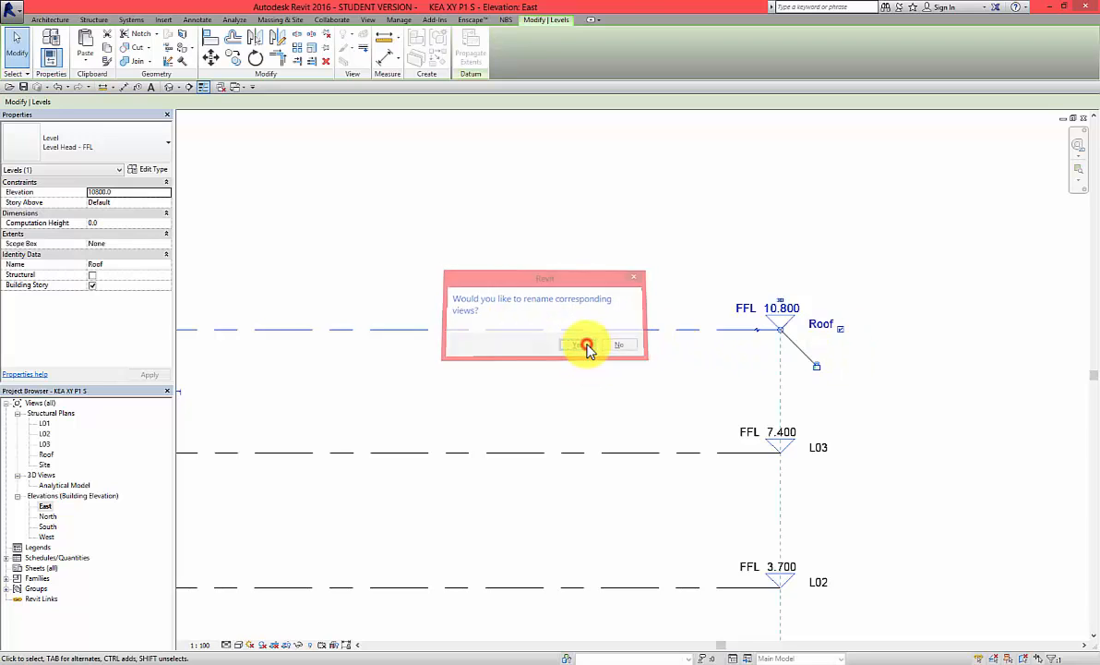
# Set the Roof level's elevation to 11.1 m.
pyautogui.click(787, 310)
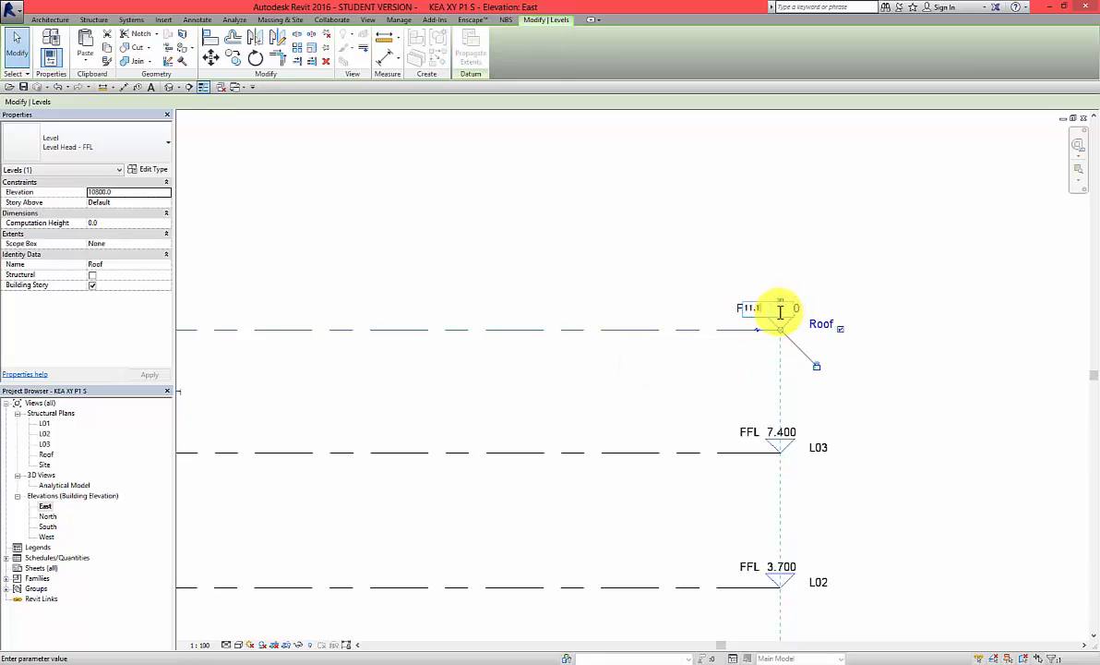
pyautogui.press('Return')
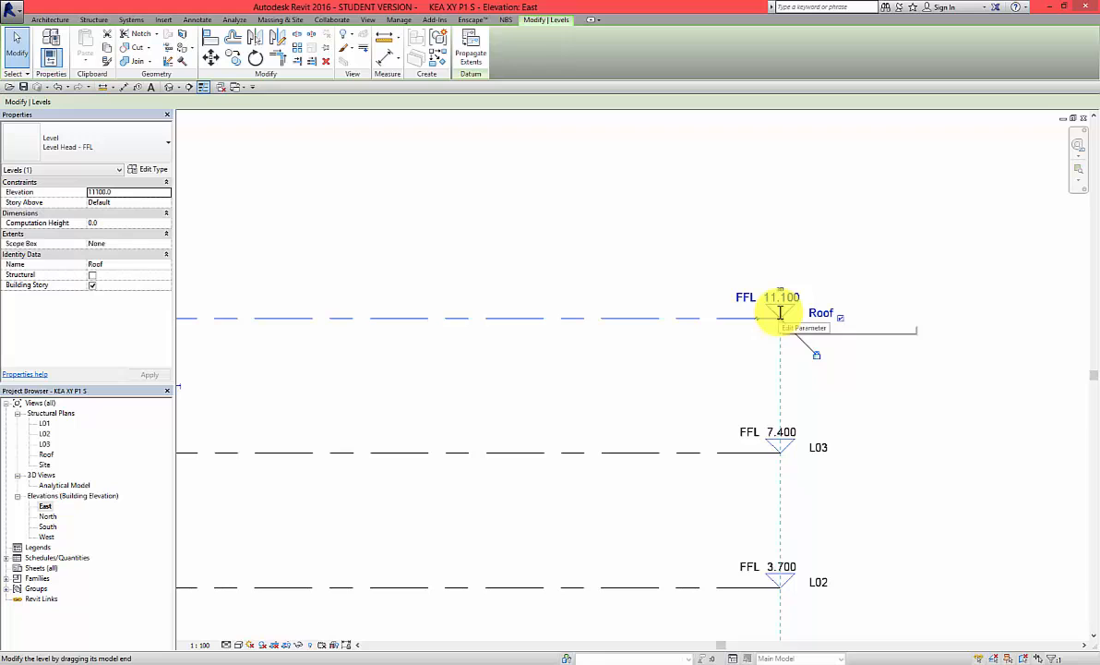
pyautogui.click(753, 347)
# Create a level similar to L01 about 1.6 m below it, drawn from right to left in line with the other levels.
pyautogui.scroll(-3, 753, 347)
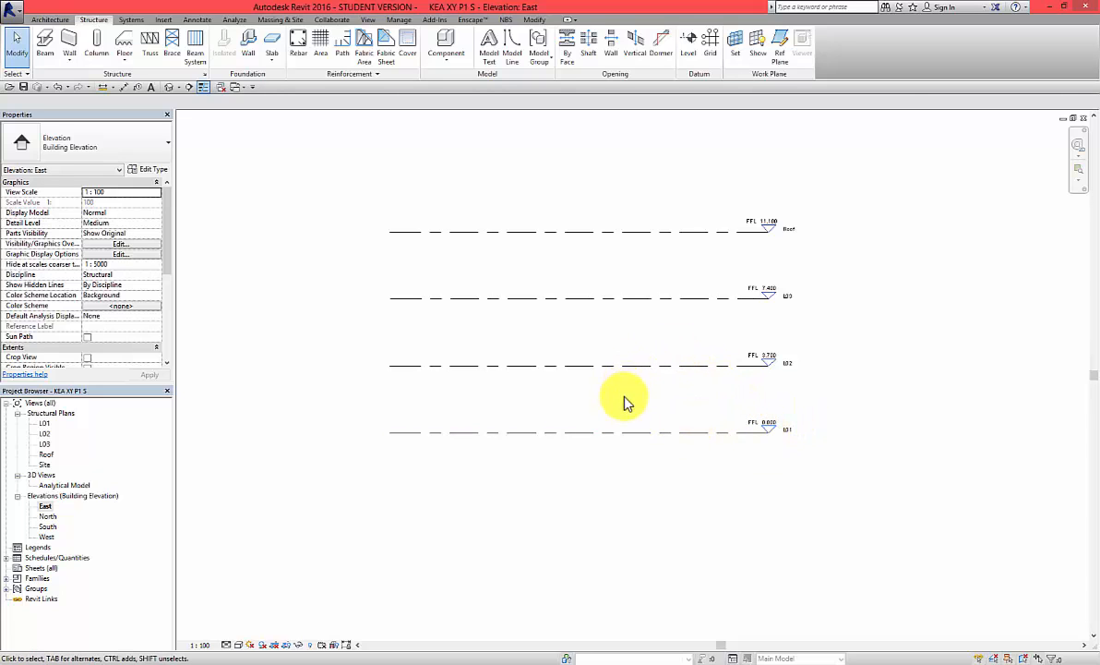
pyautogui.click(631, 432)
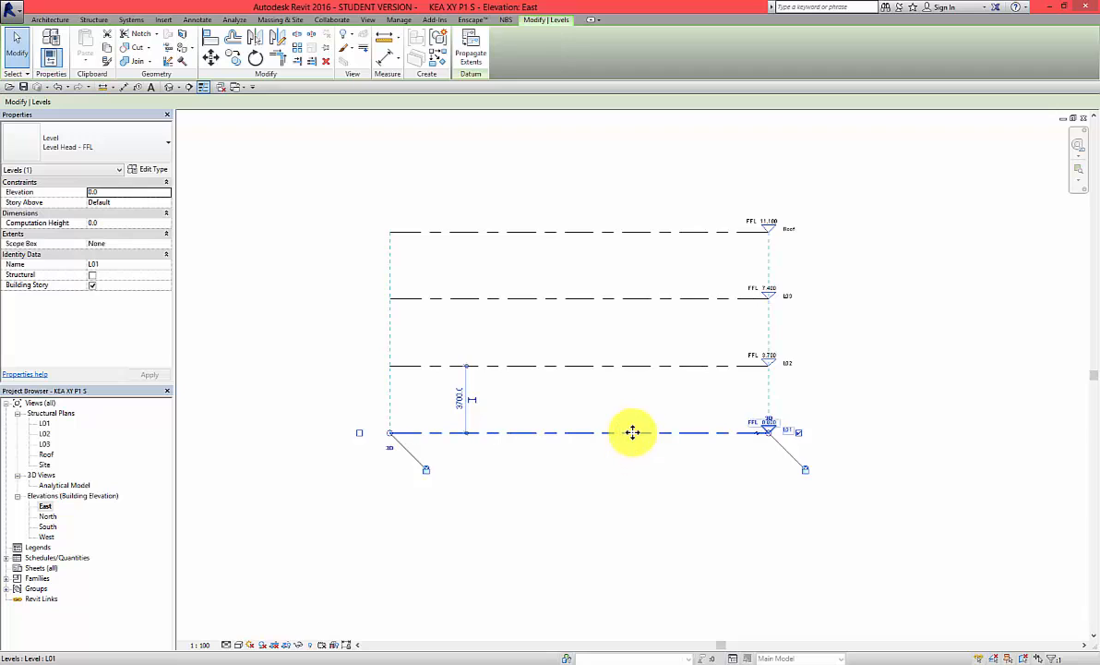
pyautogui.rightClick(631, 432)
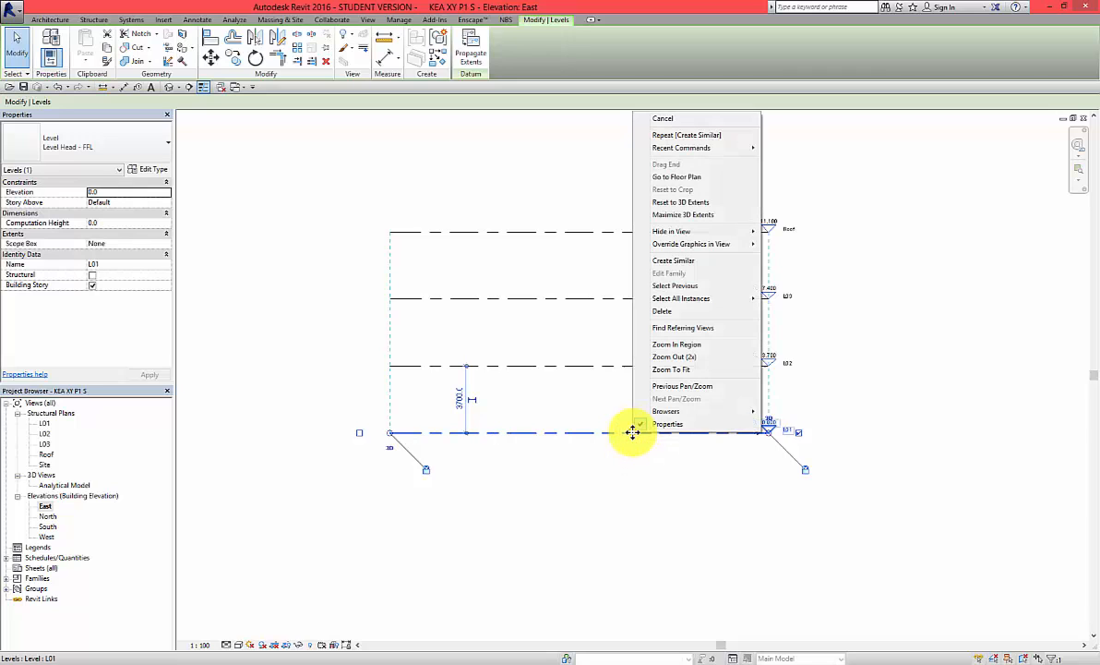
pyautogui.click(705, 264)
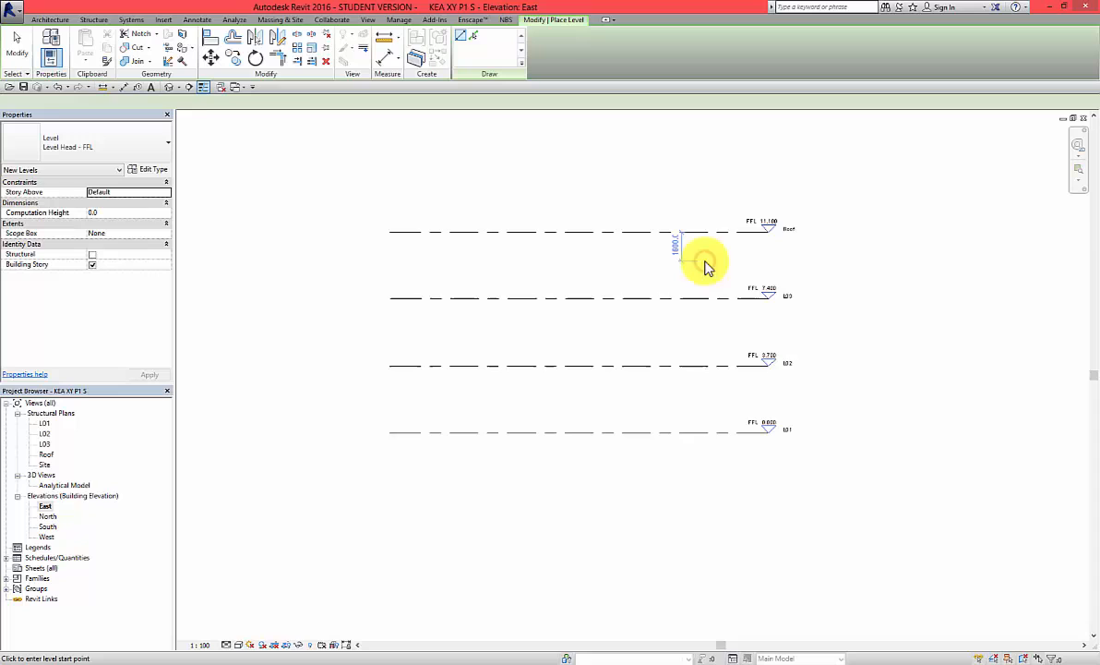
pyautogui.click(769, 460)
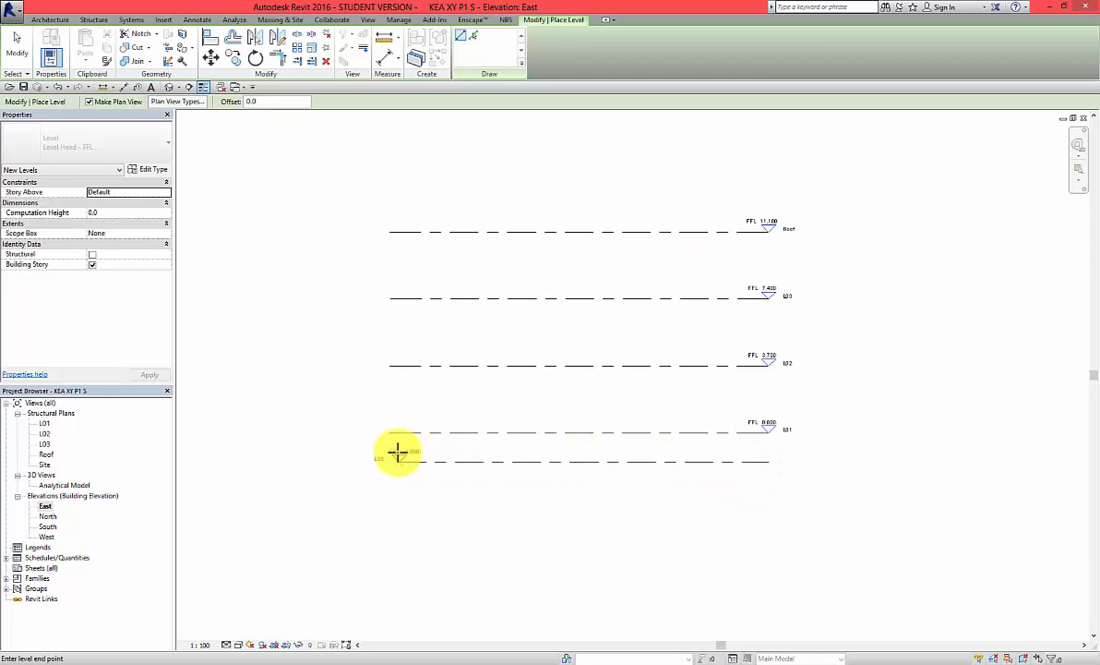
pyautogui.click(392, 452)
pyautogui.click(390, 452)
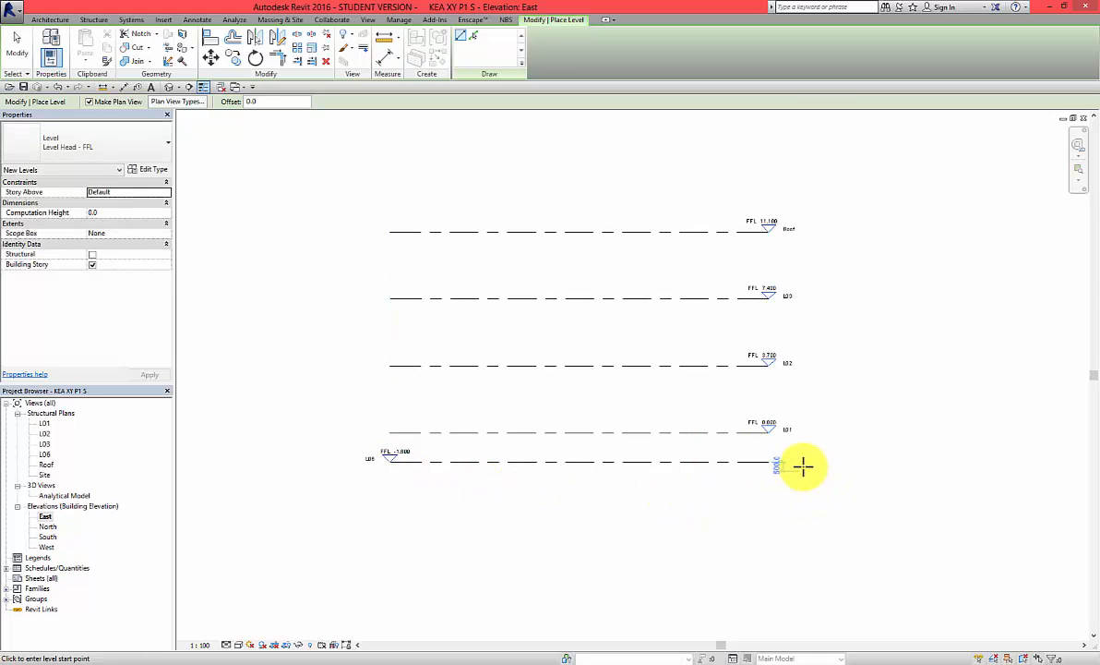
pyautogui.press('Escape')
# Show the lowest level's head at its right end and hide the one at its left end.
pyautogui.click(762, 462)
pyautogui.click(800, 461)
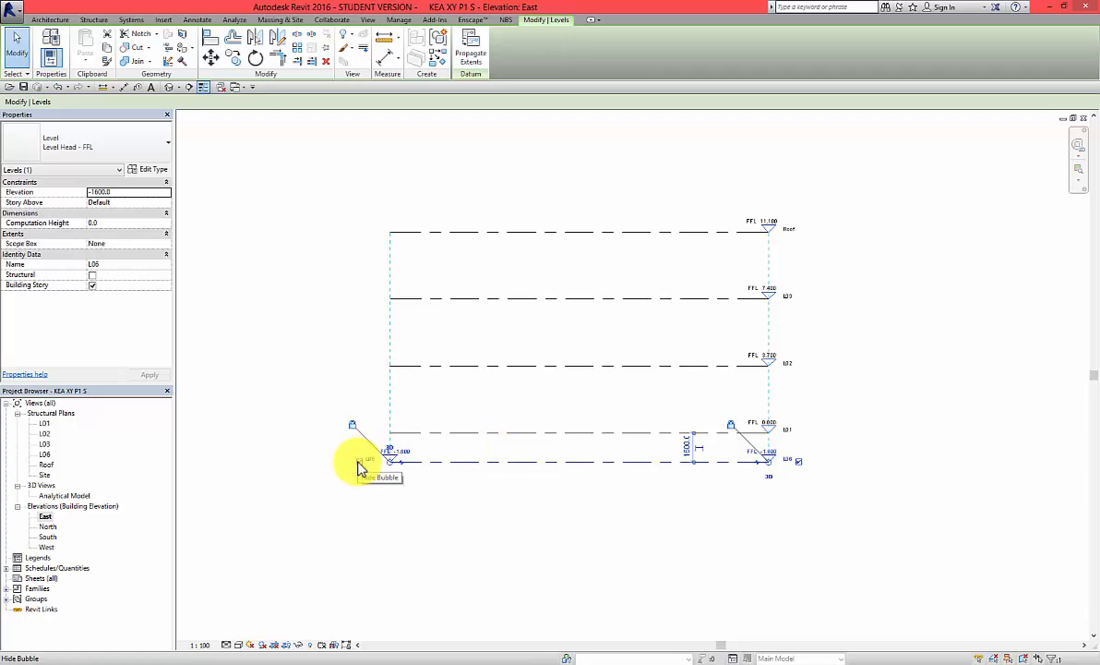
pyautogui.click(440, 486)
# Set the elevation of the level below L01 to -1.5 m.
pyautogui.scroll(3, 766, 461)
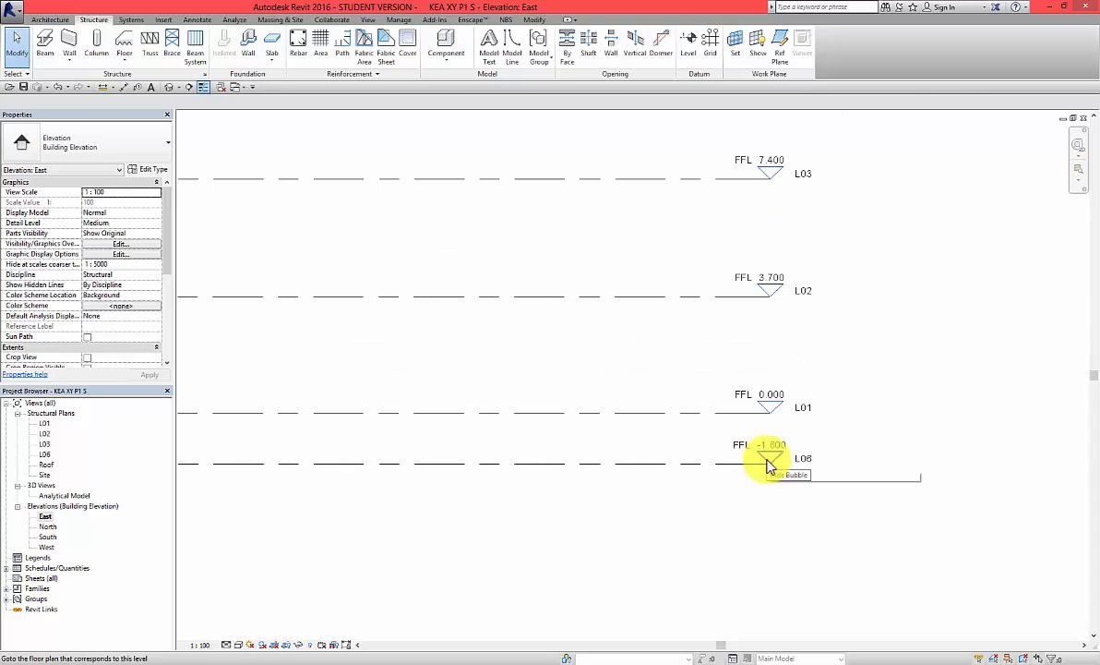
pyautogui.click(774, 452)
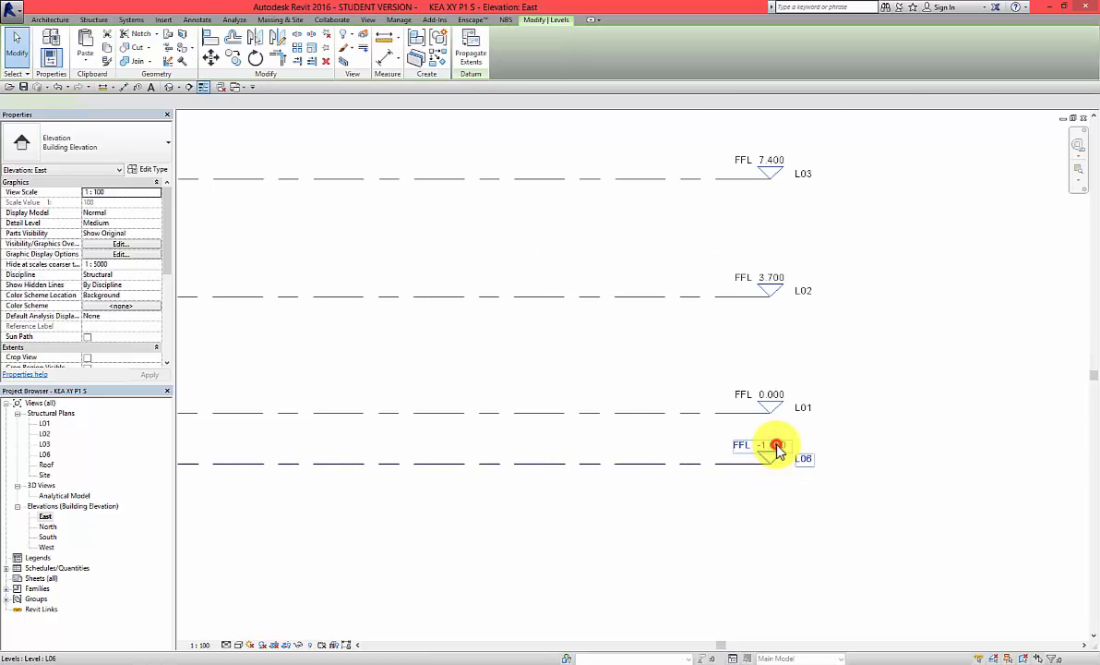
pyautogui.click(775, 453)
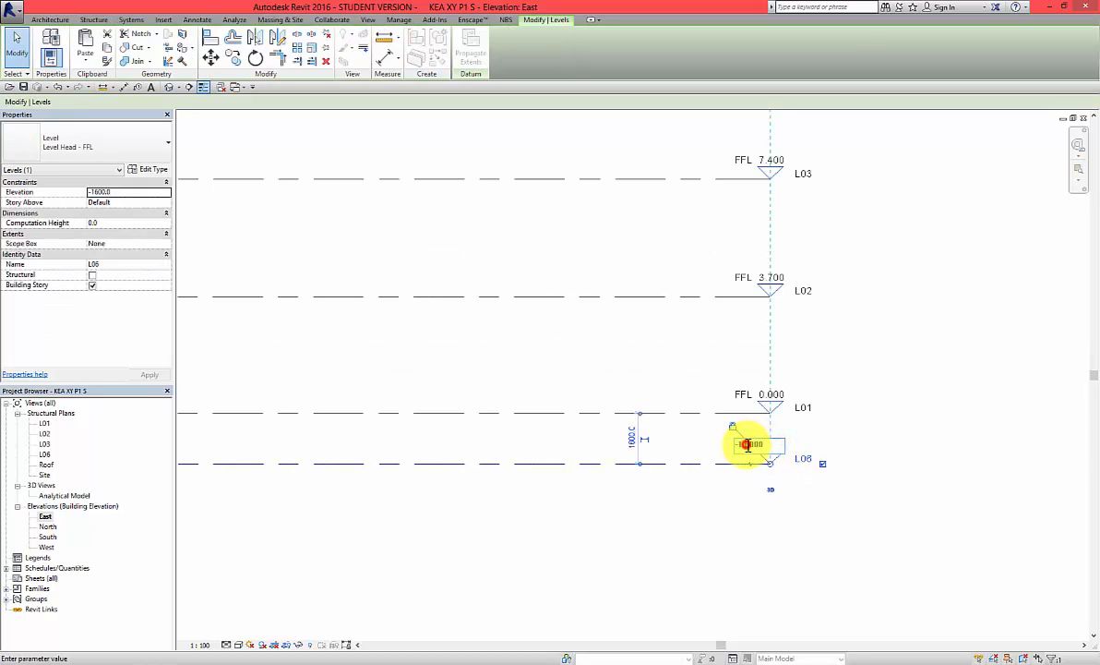
pyautogui.moveTo(746, 445); pyautogui.dragTo(769, 445)
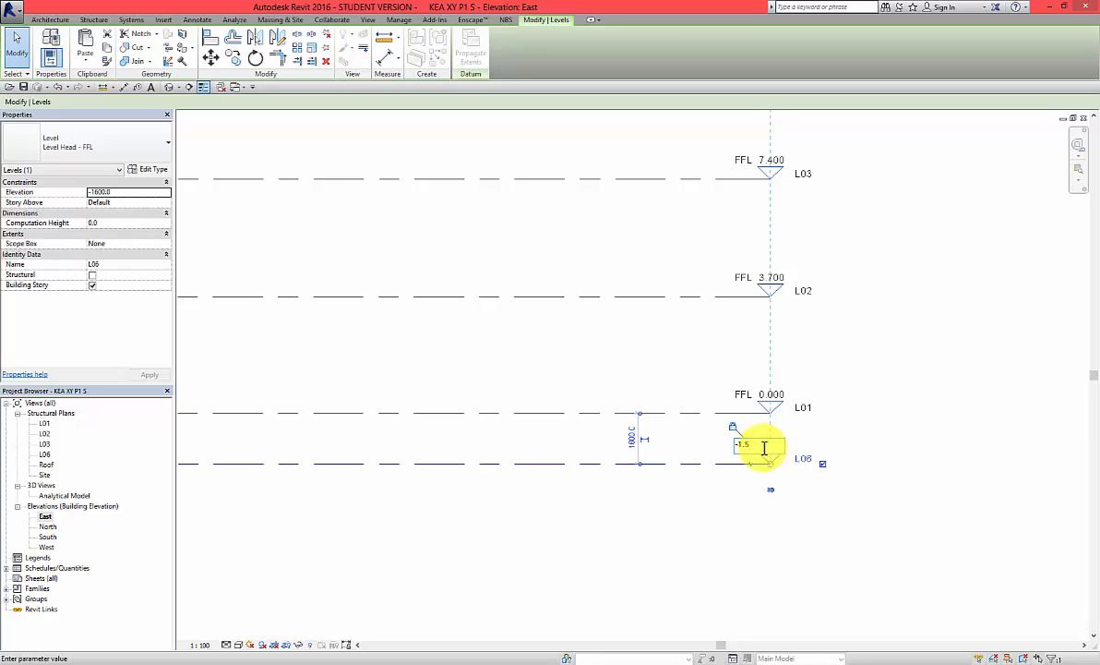
pyautogui.write('5')
pyautogui.press('Return')
pyautogui.click(815, 509)
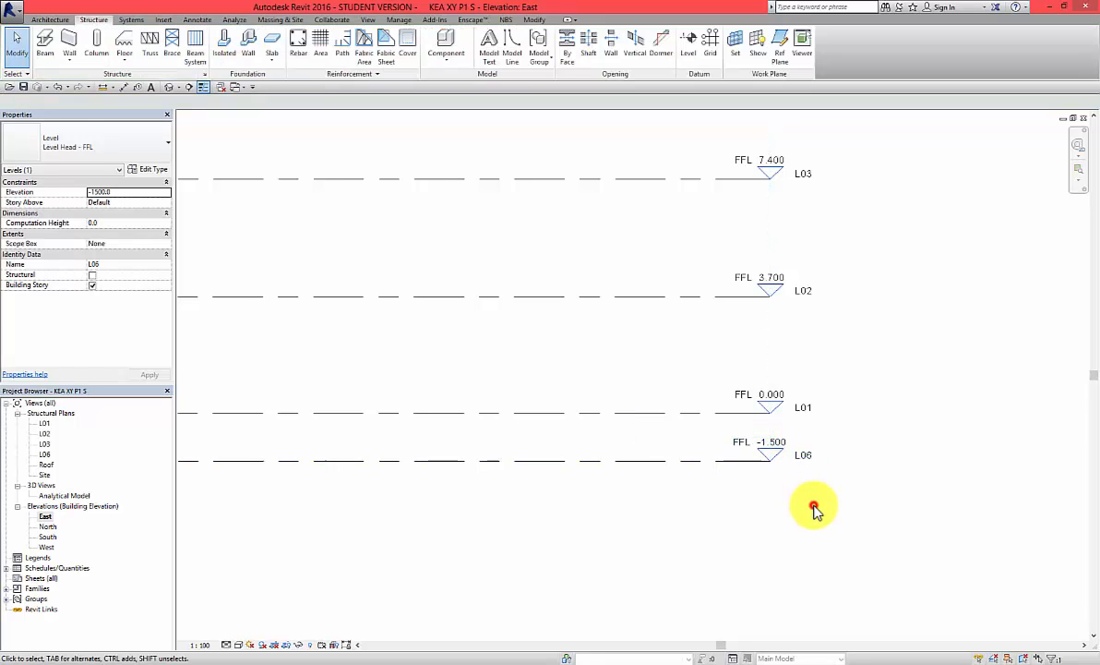
# Rename the lowest level as Top of footing and rename its corresponding views too.
pyautogui.click(809, 456)
pyautogui.click(807, 455)
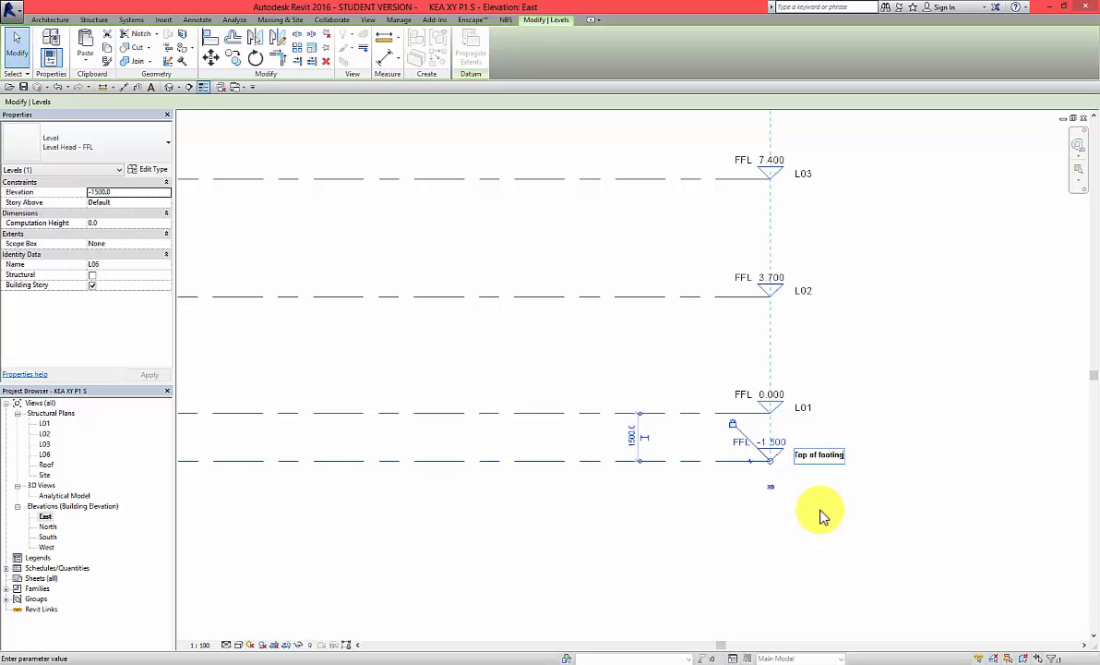
pyautogui.press('Return')
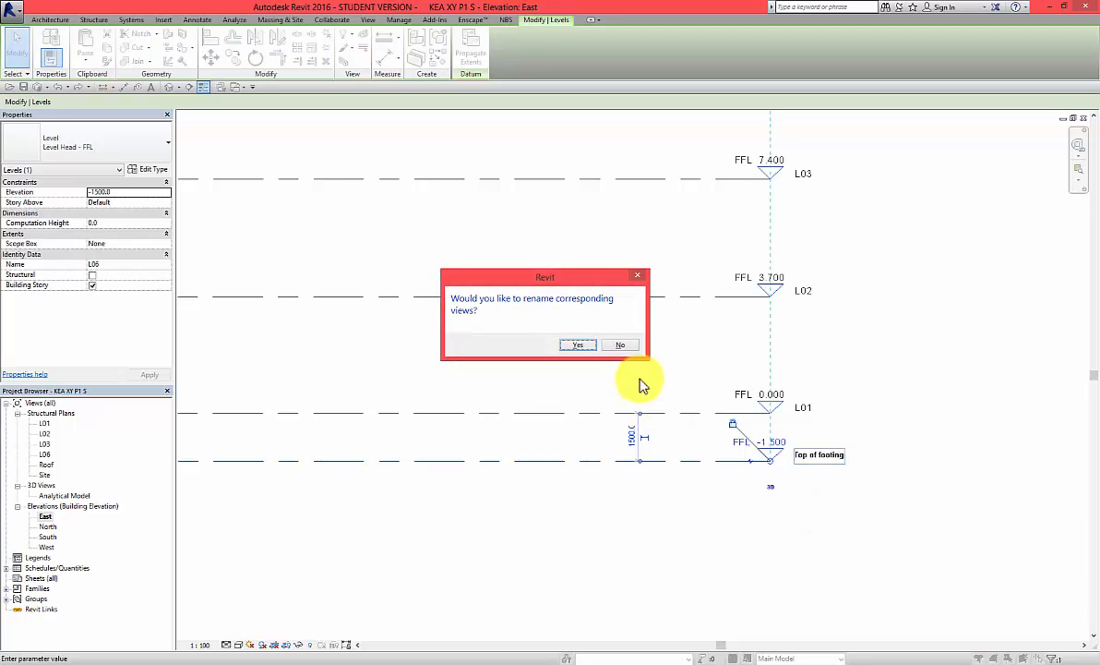
pyautogui.click(577, 344)
pyautogui.click(918, 495)
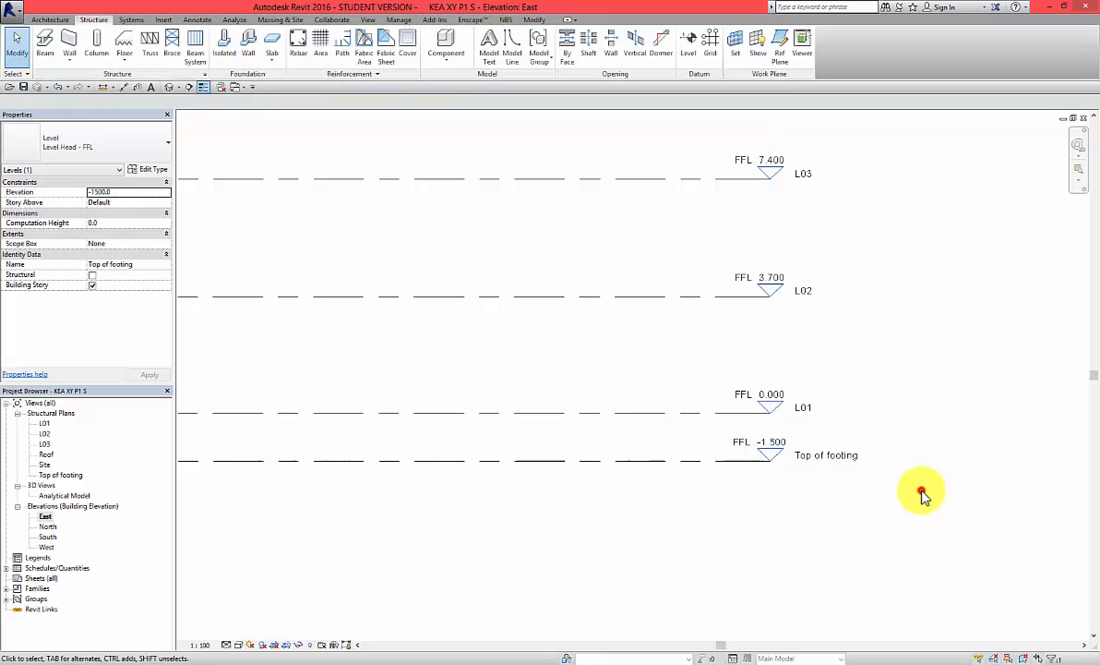
# Extend all the aligned levels outward at both ends using the Top of footing level's model end points.
pyautogui.scroll(-3, 910, 494)
pyautogui.scroll(-2, 706, 495)
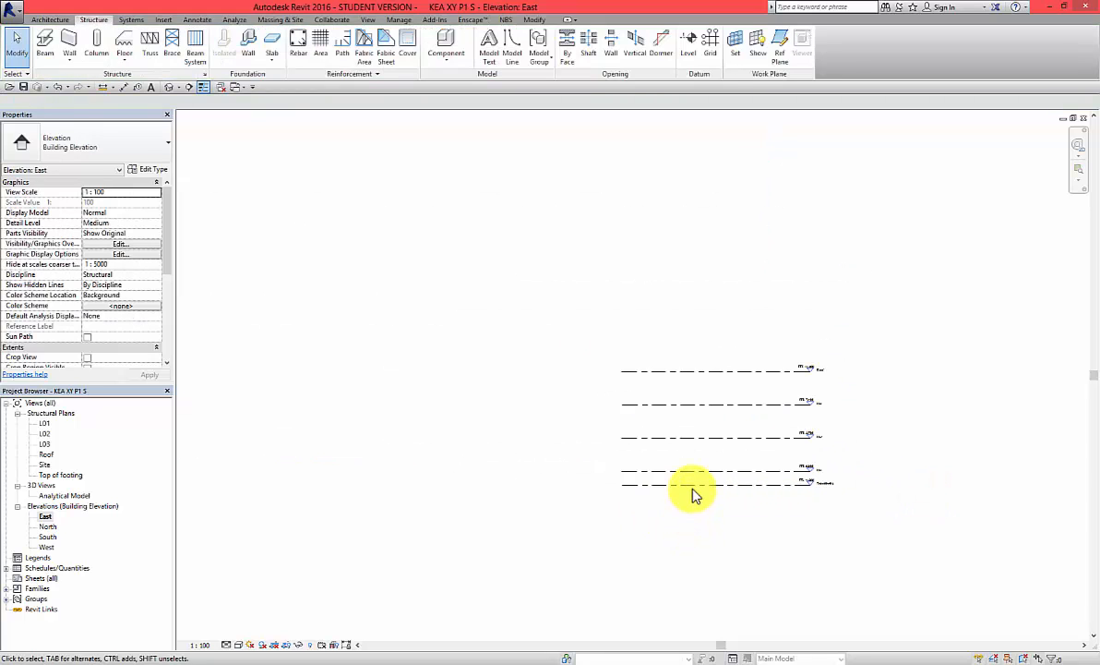
pyautogui.click(692, 490)
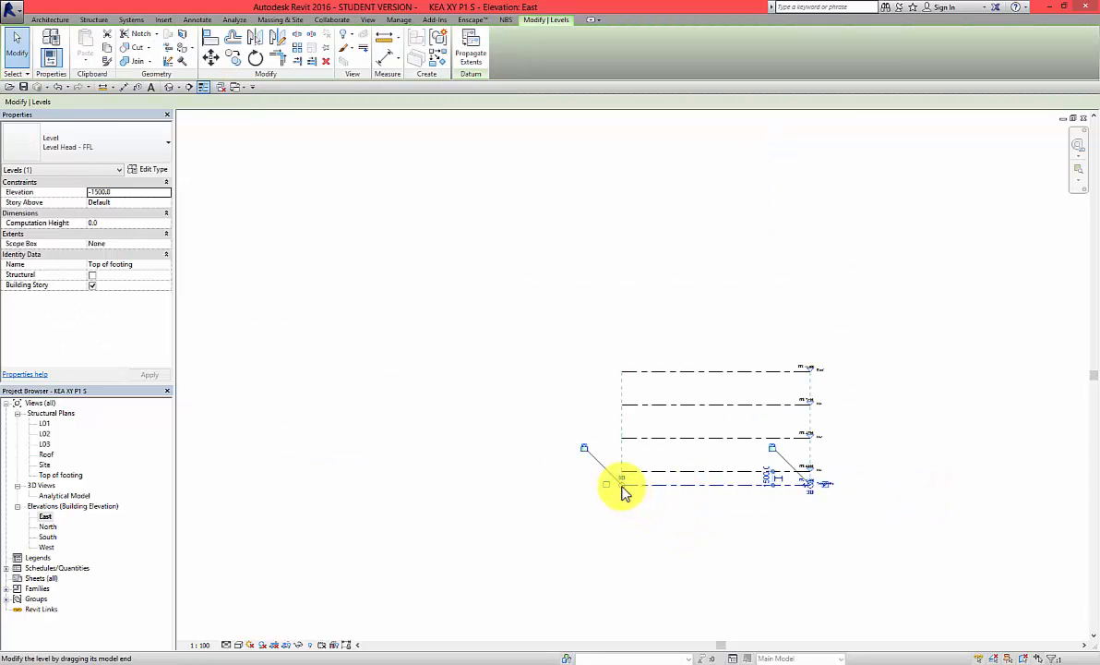
pyautogui.moveTo(609, 483); pyautogui.dragTo(543, 483)
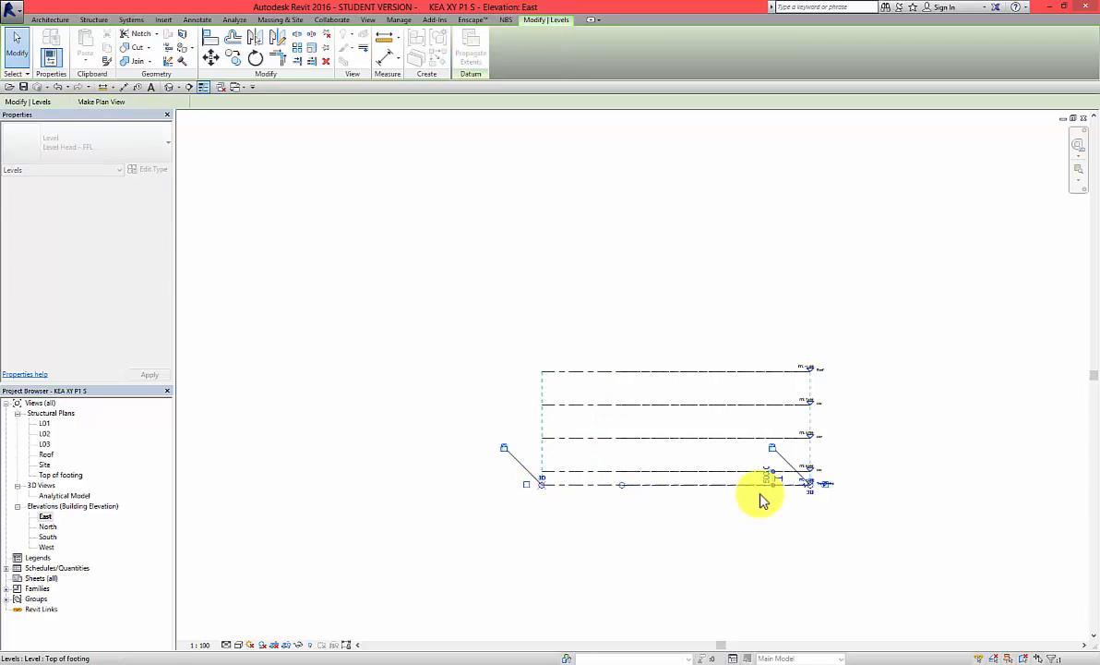
pyautogui.moveTo(811, 483); pyautogui.dragTo(865, 483)
pyautogui.click(610, 508)
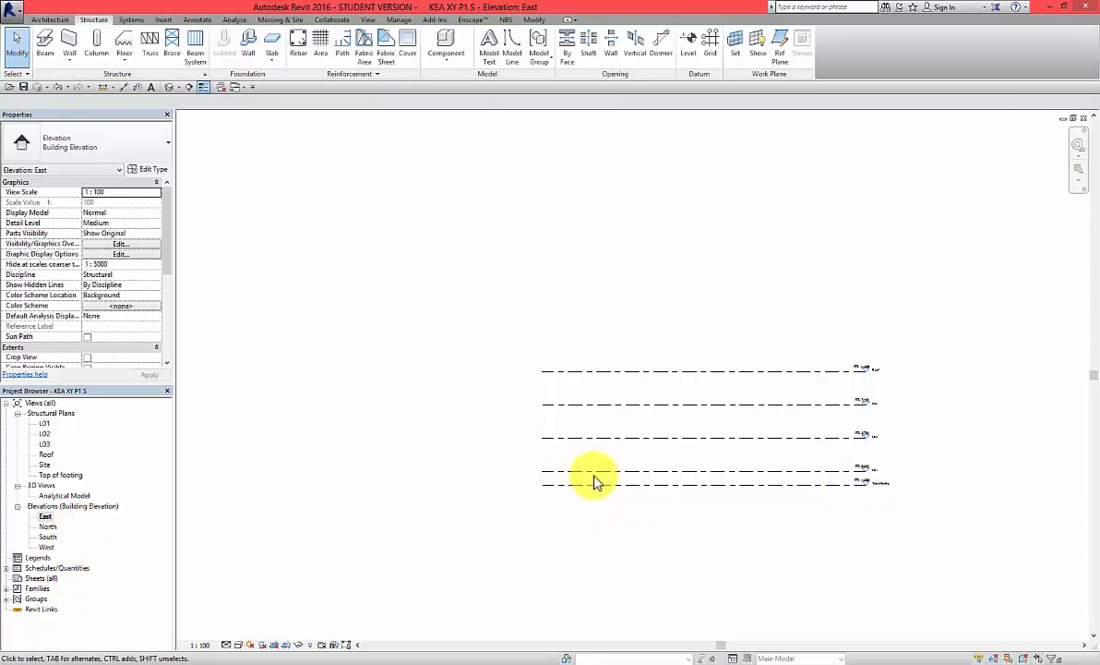
# Open the West elevation and tile it beside the East elevation, with the Top of footing level selected and both views fitted.
pyautogui.scroll(2, 713, 472)
pyautogui.click(649, 491)
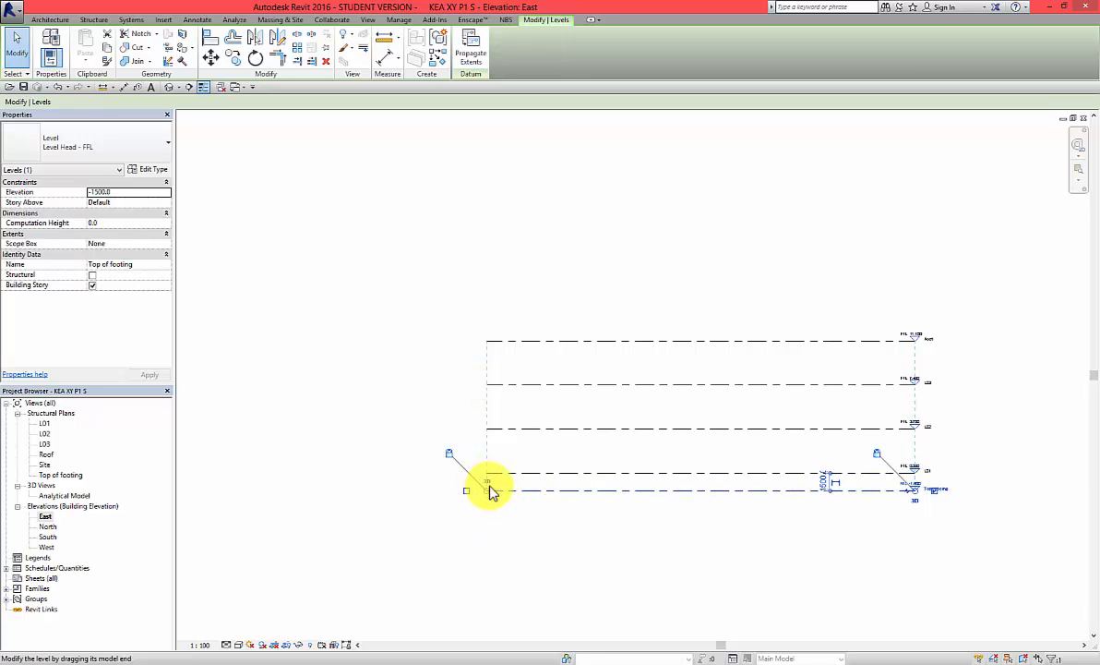
pyautogui.scroll(2, 492, 487)
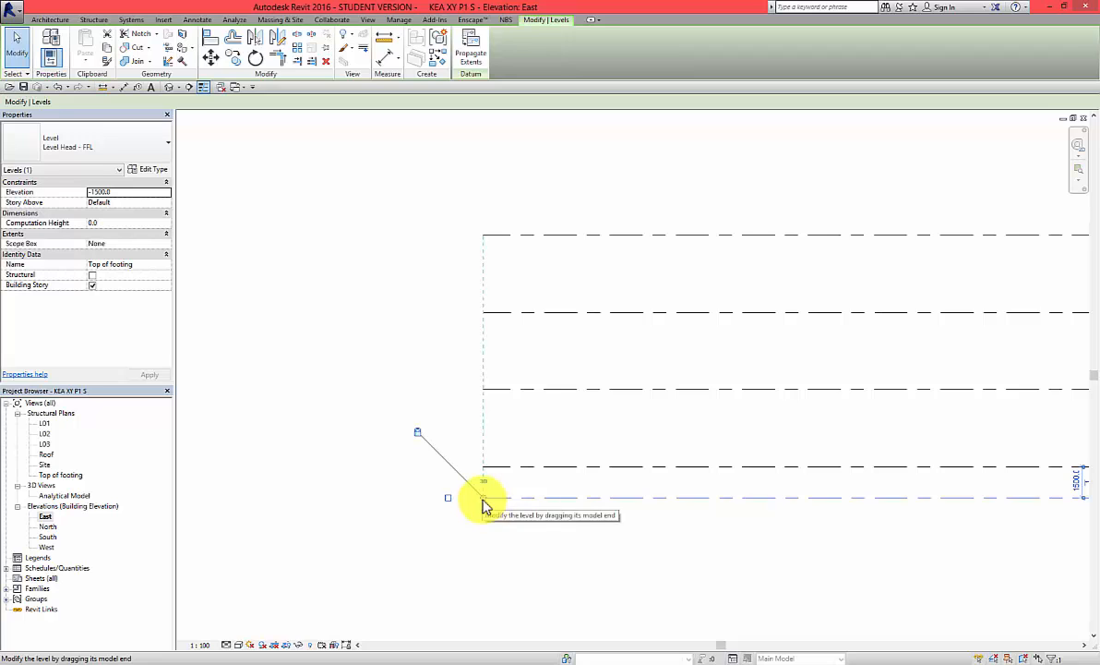
pyautogui.scroll(-2, 382, 536)
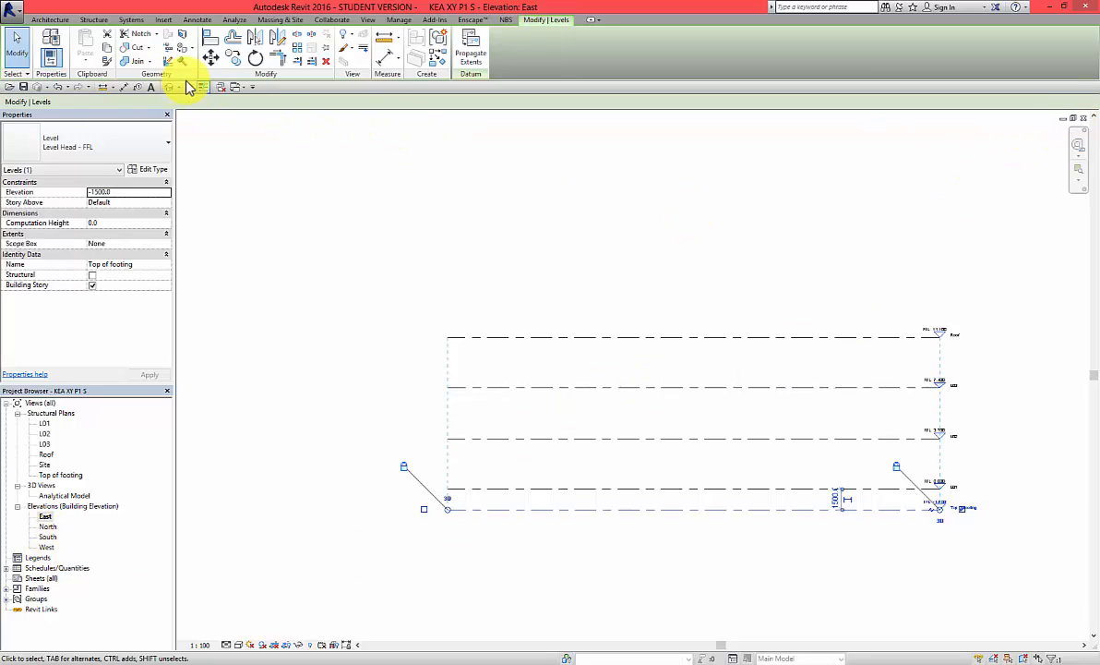
pyautogui.doubleClick(47, 546)
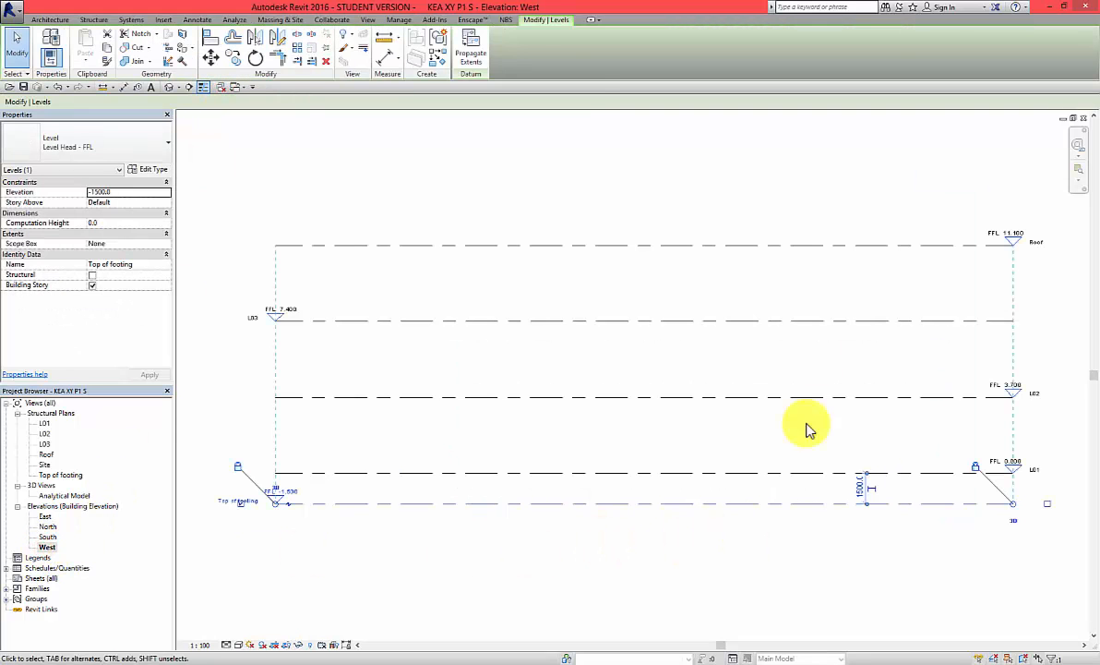
pyautogui.click(370, 20)
pyautogui.click(944, 61)
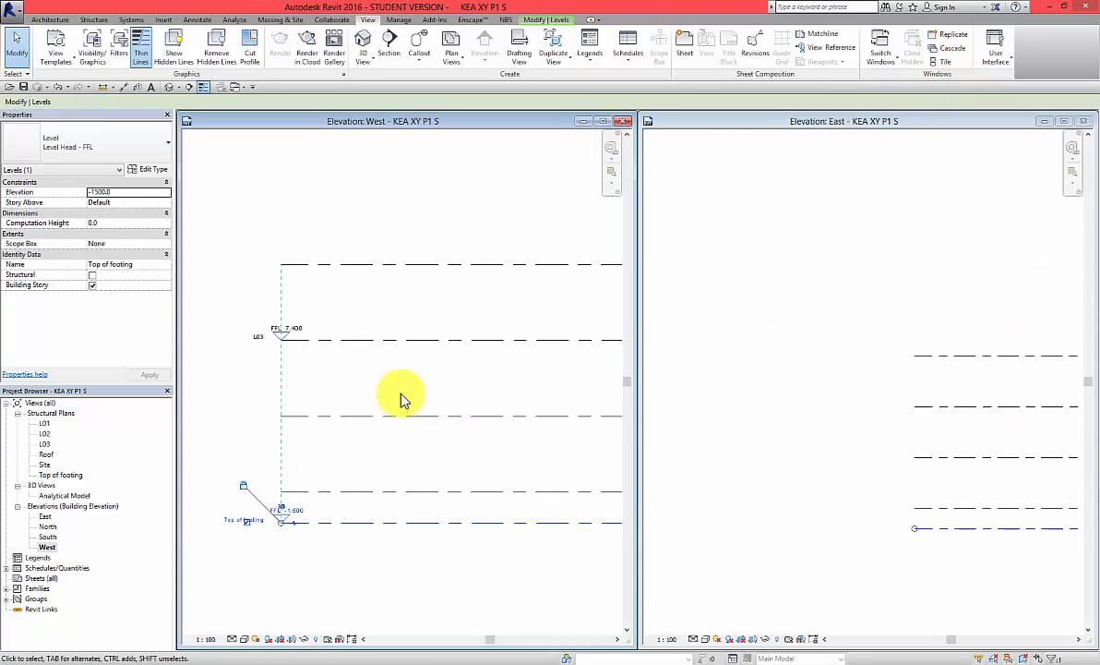
pyautogui.middleClick(400, 394)
pyautogui.middleClick(401, 394)
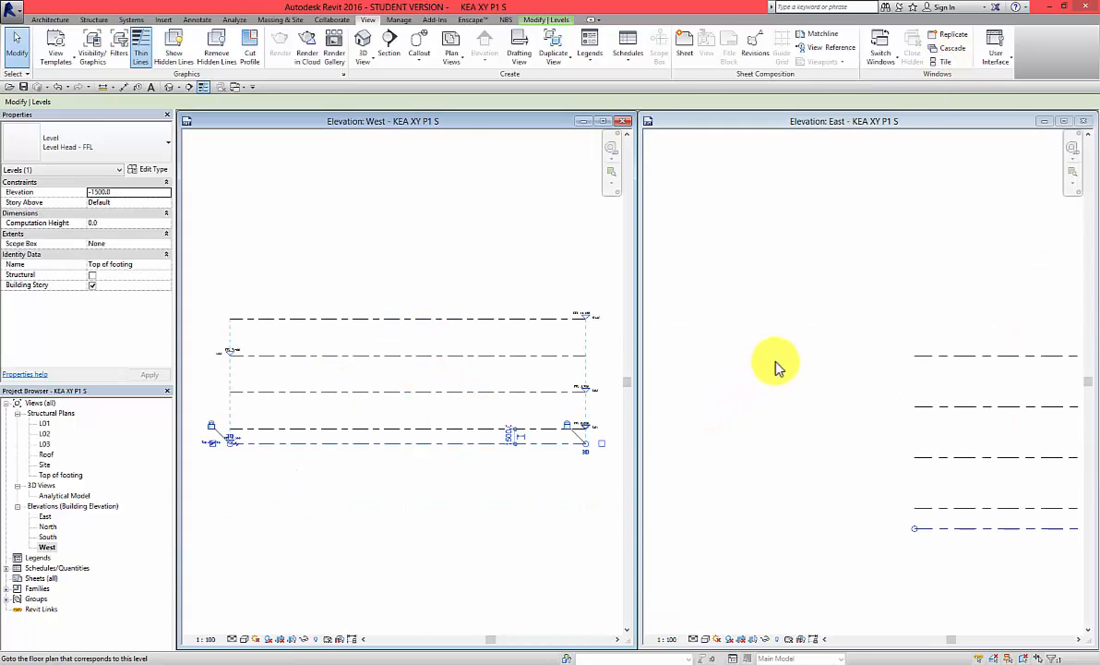
pyautogui.middleClick(725, 400)
pyautogui.middleClick(725, 400)
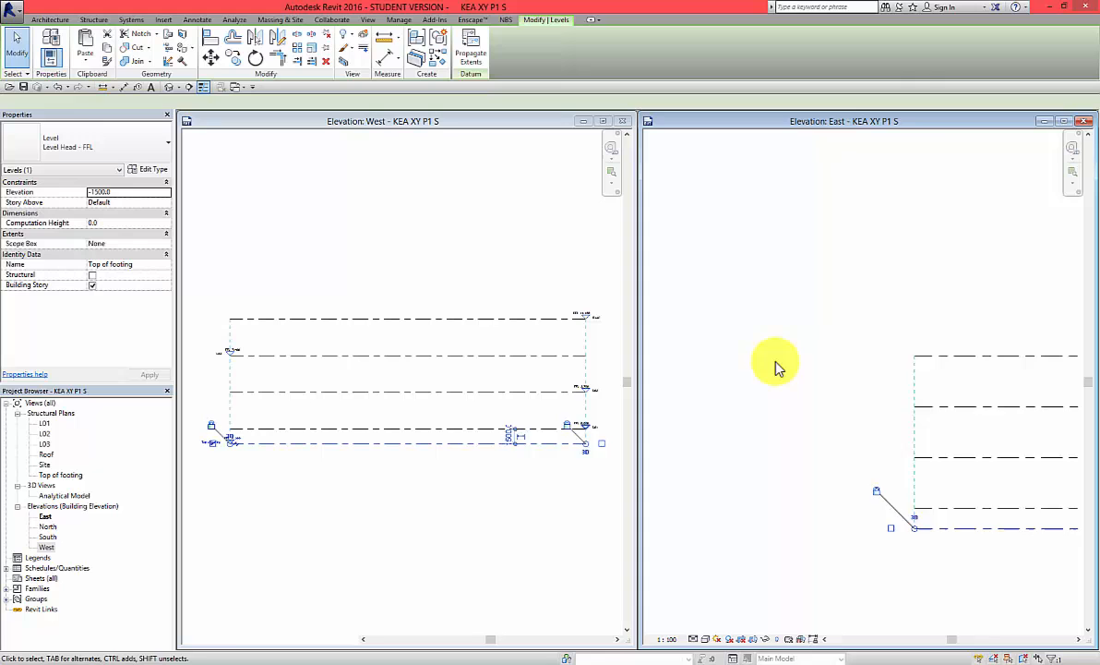
# Shorten all the aligned levels by about two fifths from their left end in the East elevation, using the Top of footing level's model end.
pyautogui.click(800, 525)
pyautogui.click(722, 441)
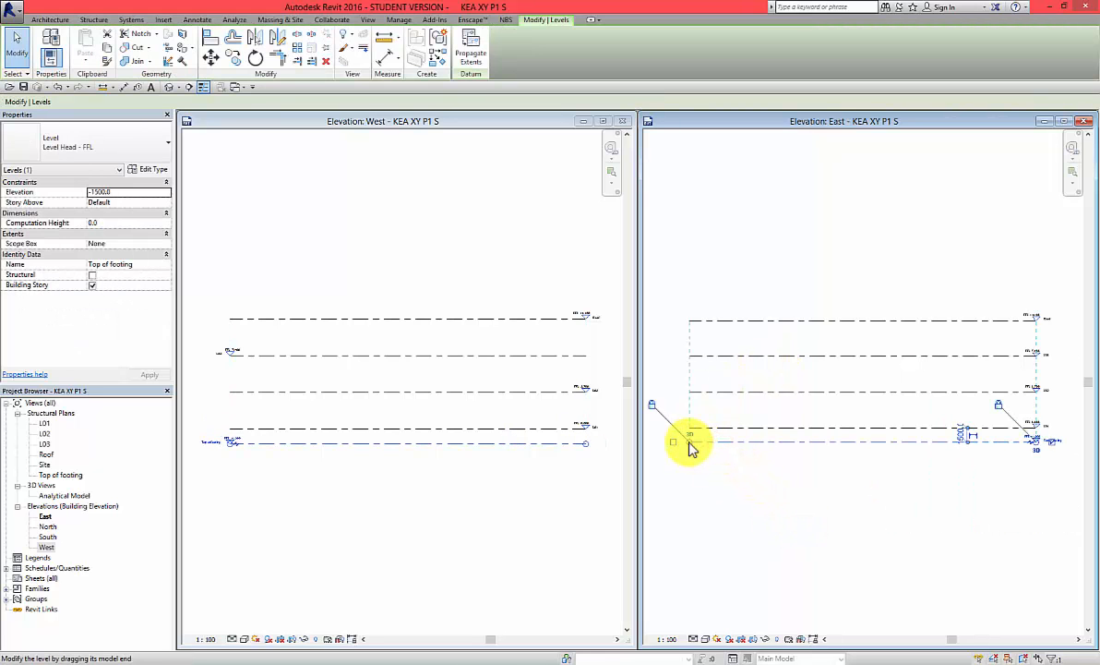
pyautogui.moveTo(690, 442); pyautogui.dragTo(830, 442)
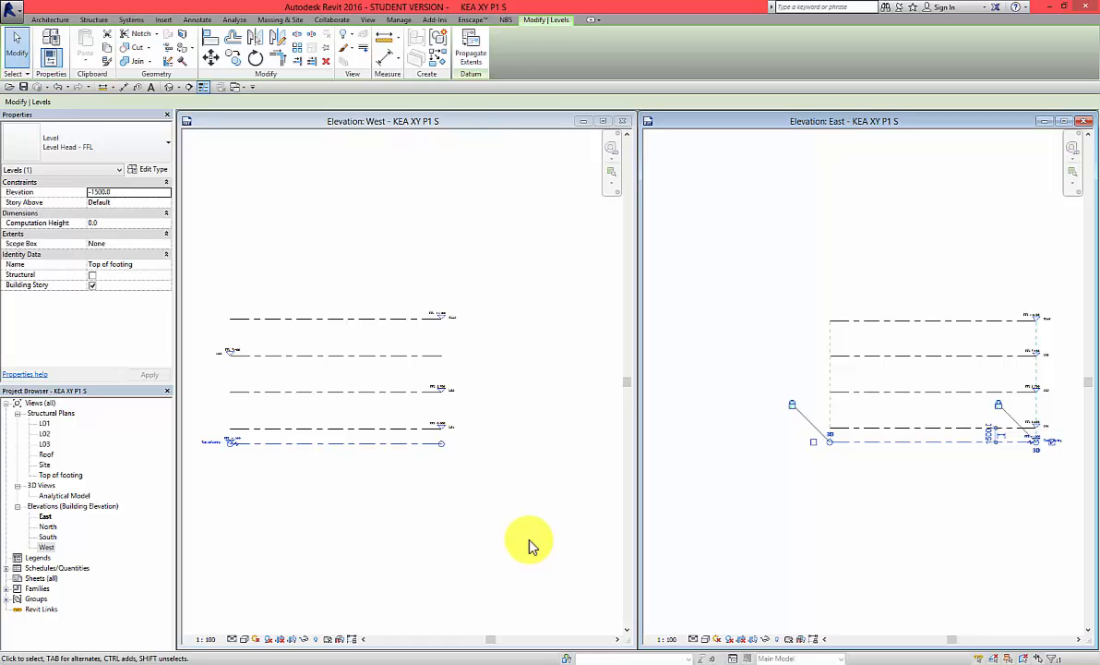
# Switch the left end of Top of footing to 2D extents in the East elevation and extend only that end beyond the other levels.
pyautogui.click(834, 442)
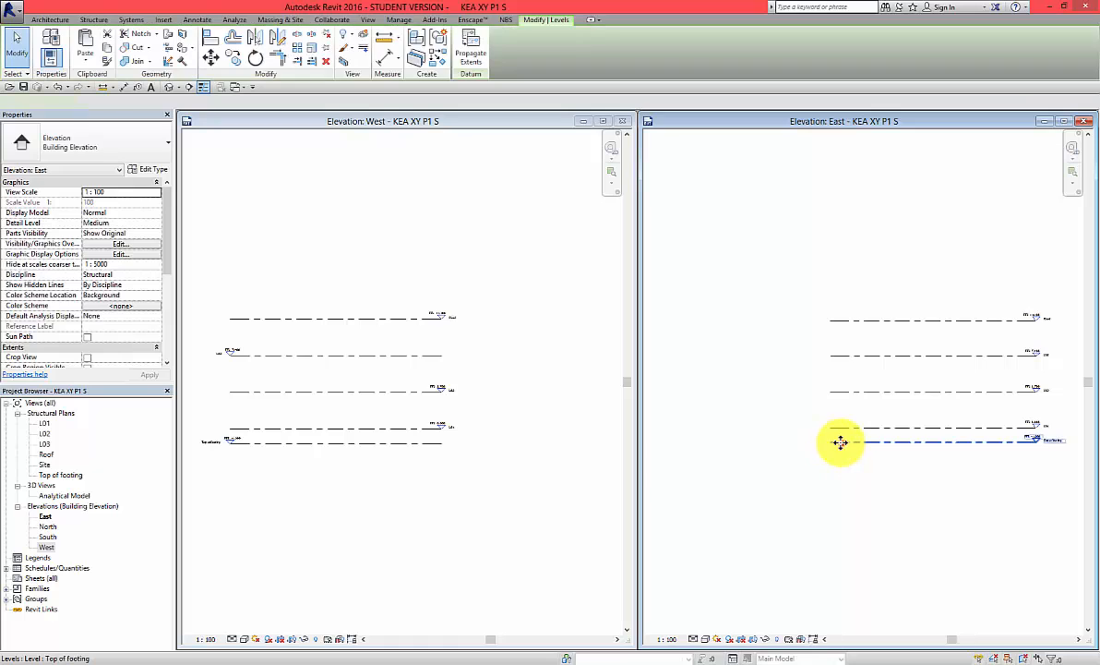
pyautogui.scroll(2, 834, 444)
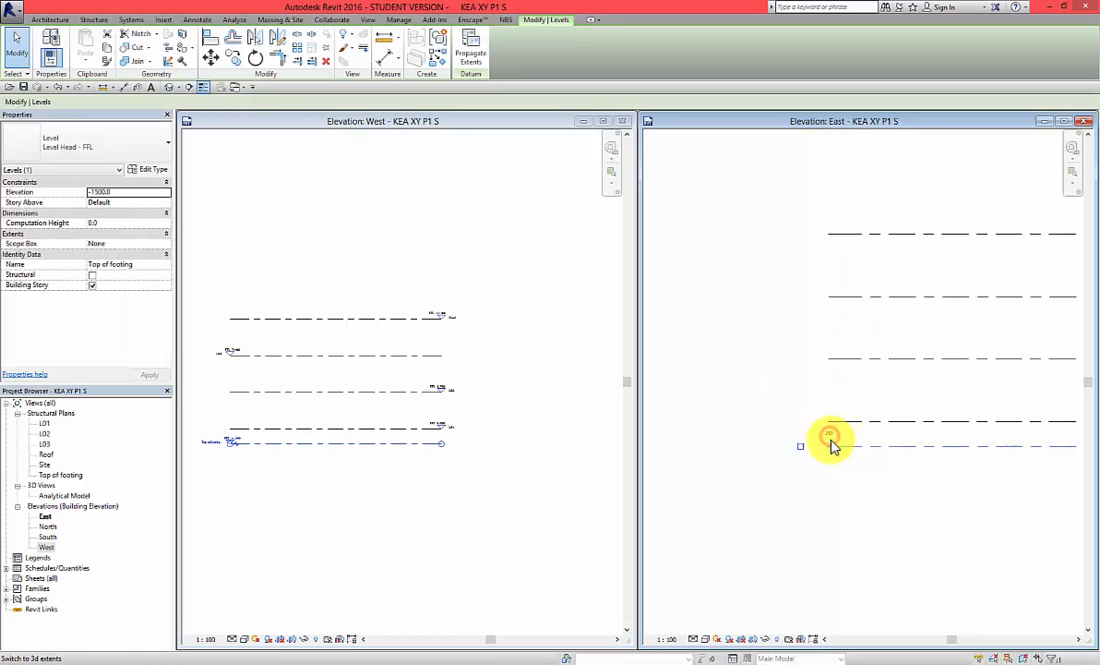
pyautogui.moveTo(829, 452); pyautogui.dragTo(696, 447)
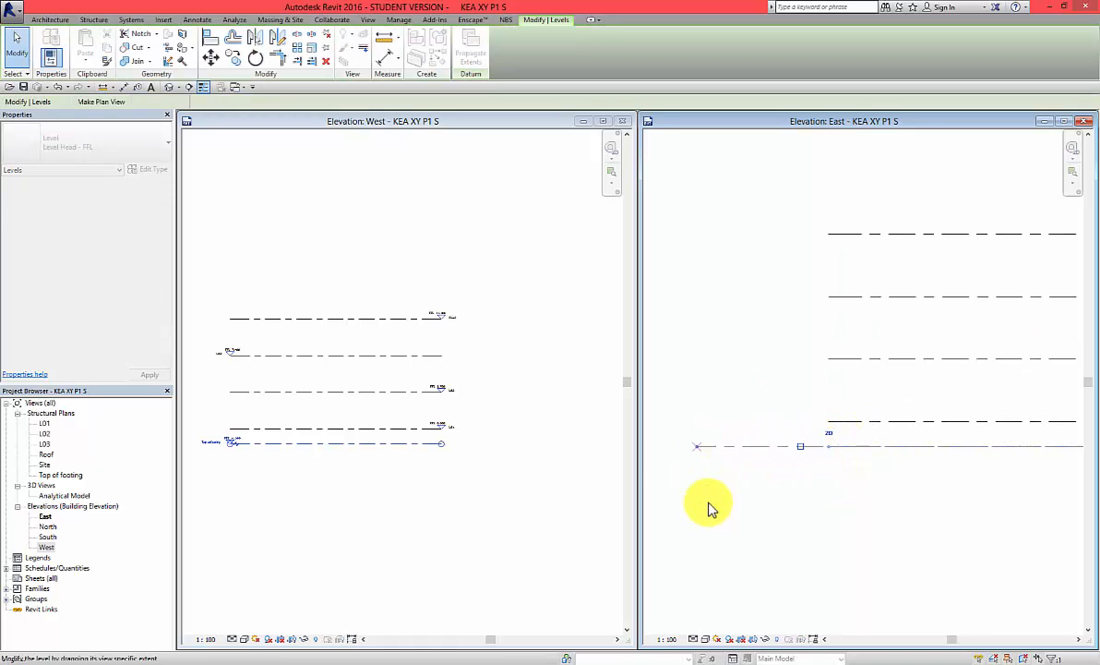
pyautogui.click(713, 512)
pyautogui.click(774, 447)
pyautogui.click(775, 490)
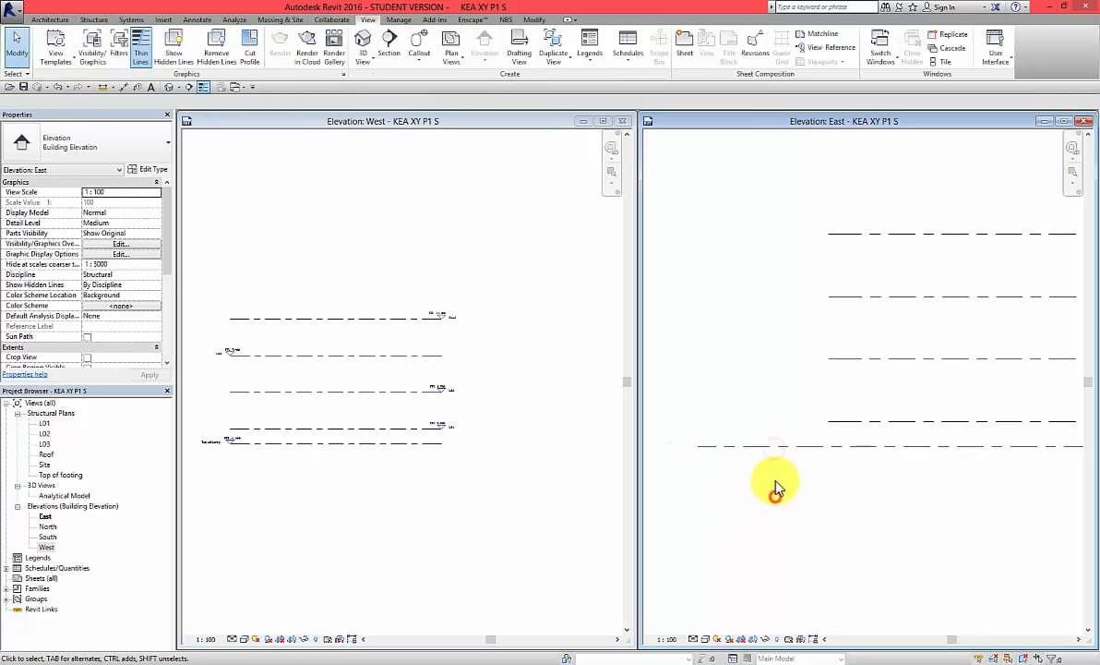
pyautogui.scroll(-3, 773, 476)
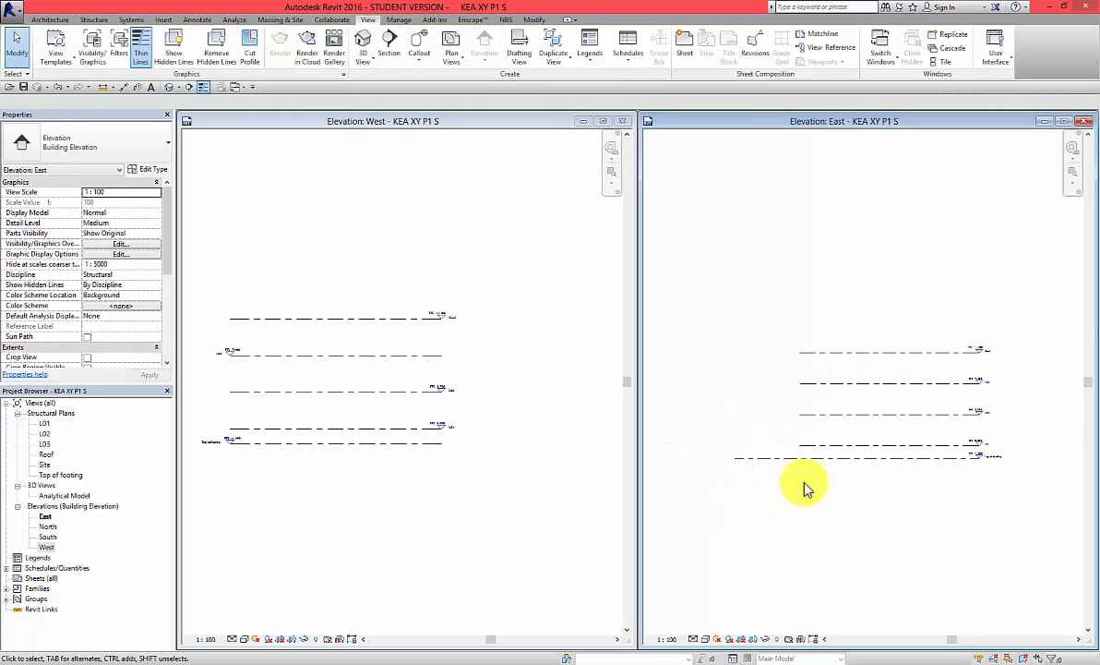
# Return the left end of Top of footing in the East elevation from its 2D extension to the model end aligned with the other levels.
pyautogui.click(781, 459)
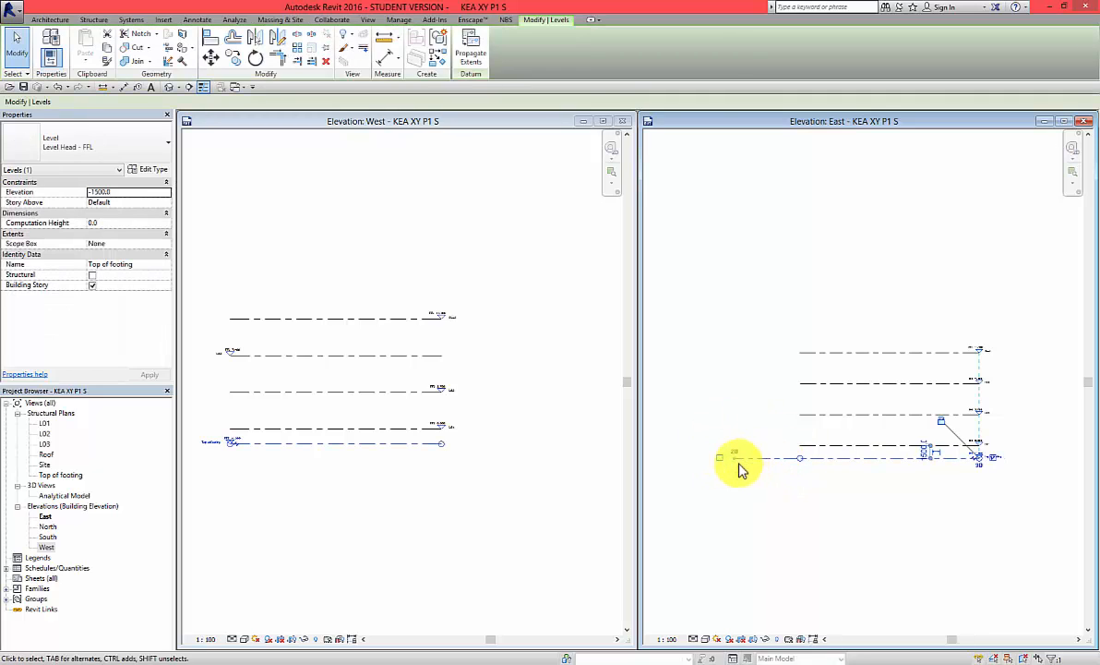
pyautogui.scroll(2, 738, 473)
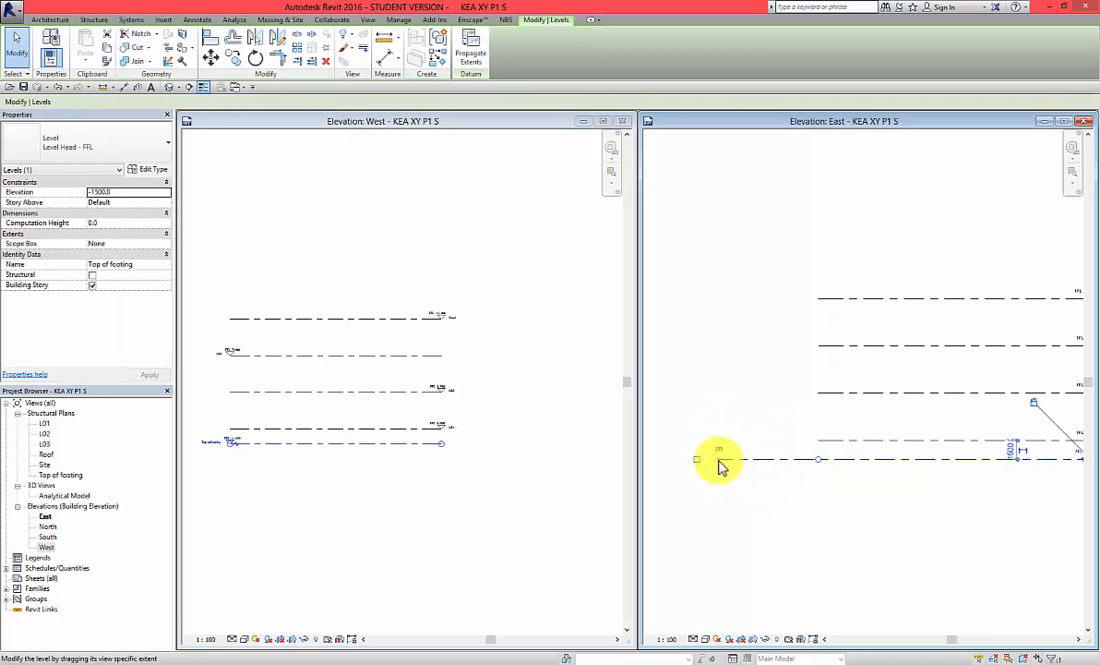
pyautogui.press('l')
pyautogui.press('l')
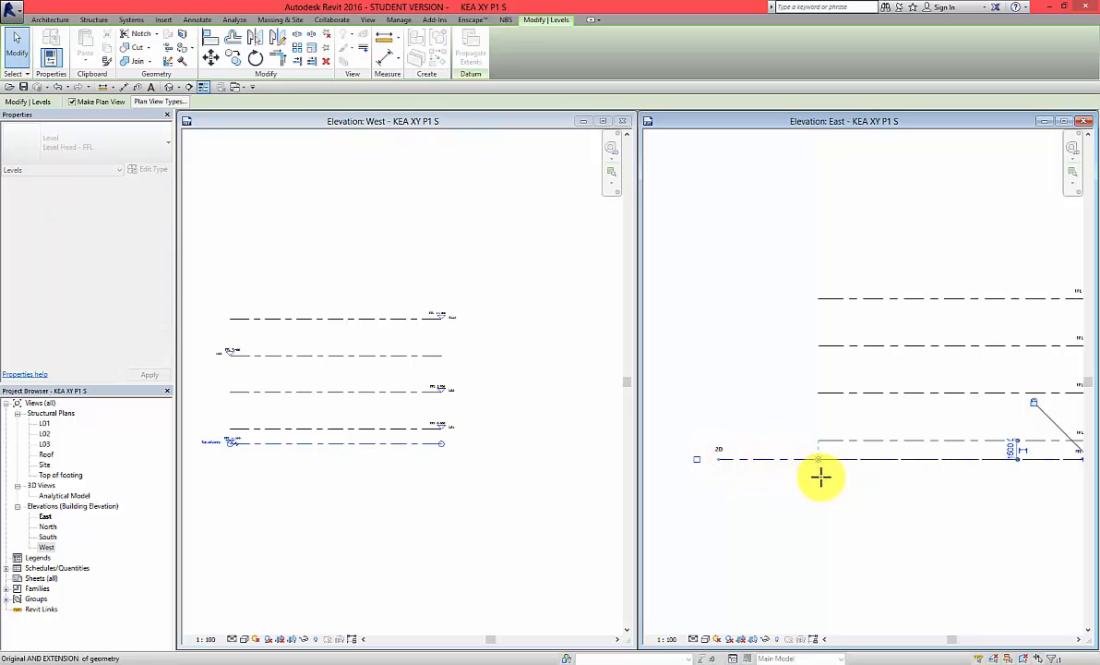
pyautogui.moveTo(817, 473); pyautogui.dragTo(818, 473)
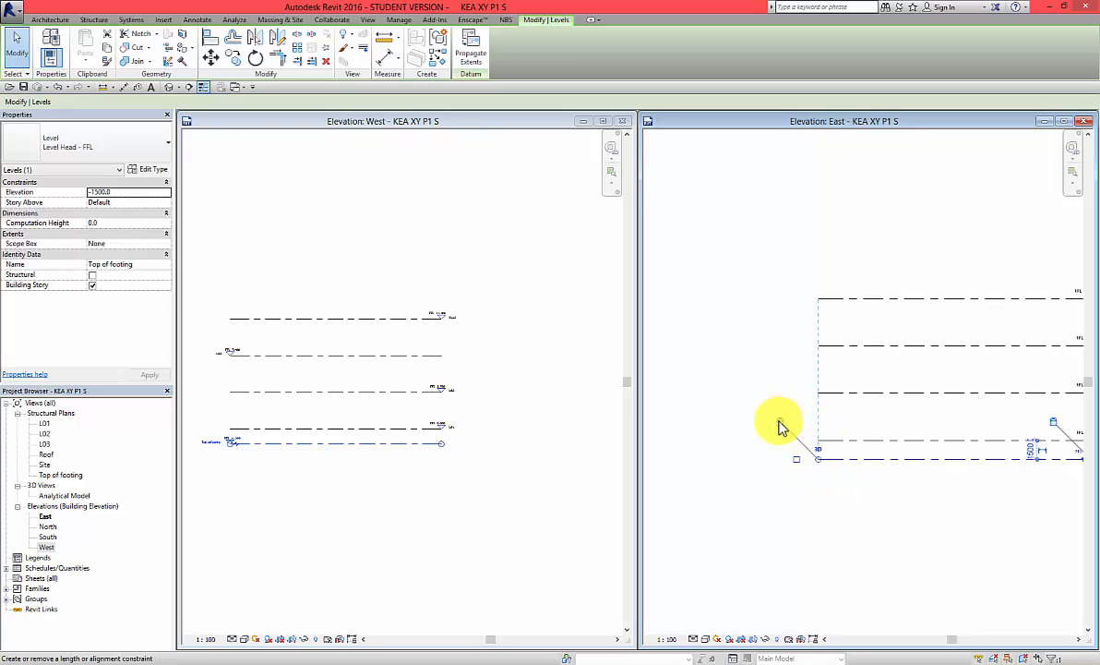
# Unlock the left model end of Top of footing in the East elevation, extend it beyond the other levels, and realign it with them.
pyautogui.moveTo(818, 466); pyautogui.dragTo(781, 456)
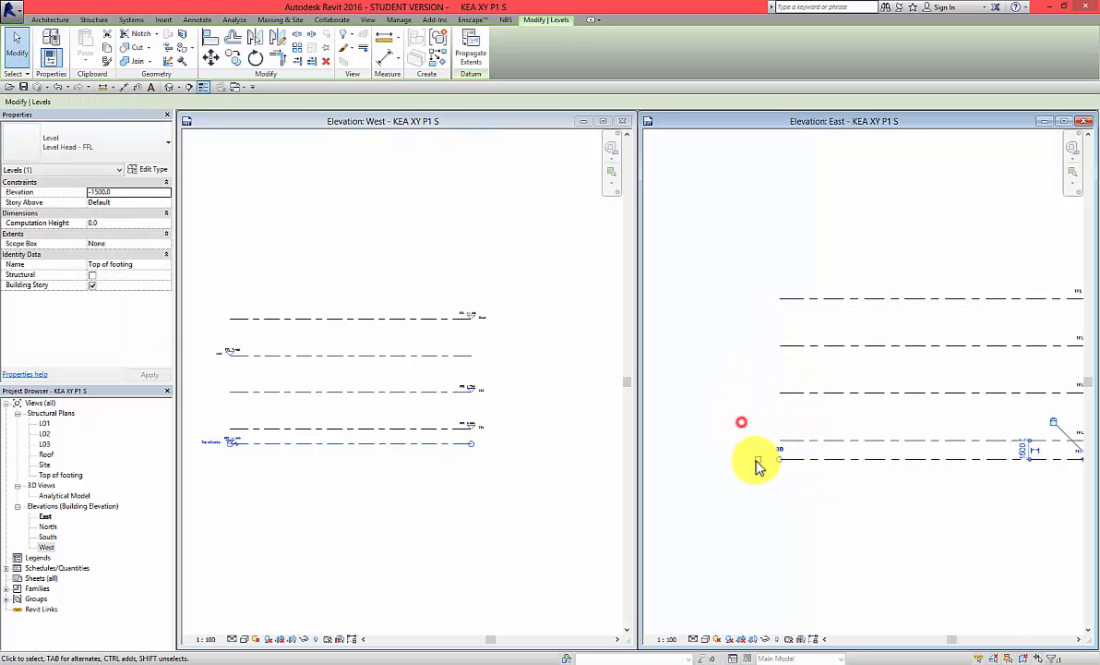
pyautogui.moveTo(778, 461); pyautogui.dragTo(691, 466)
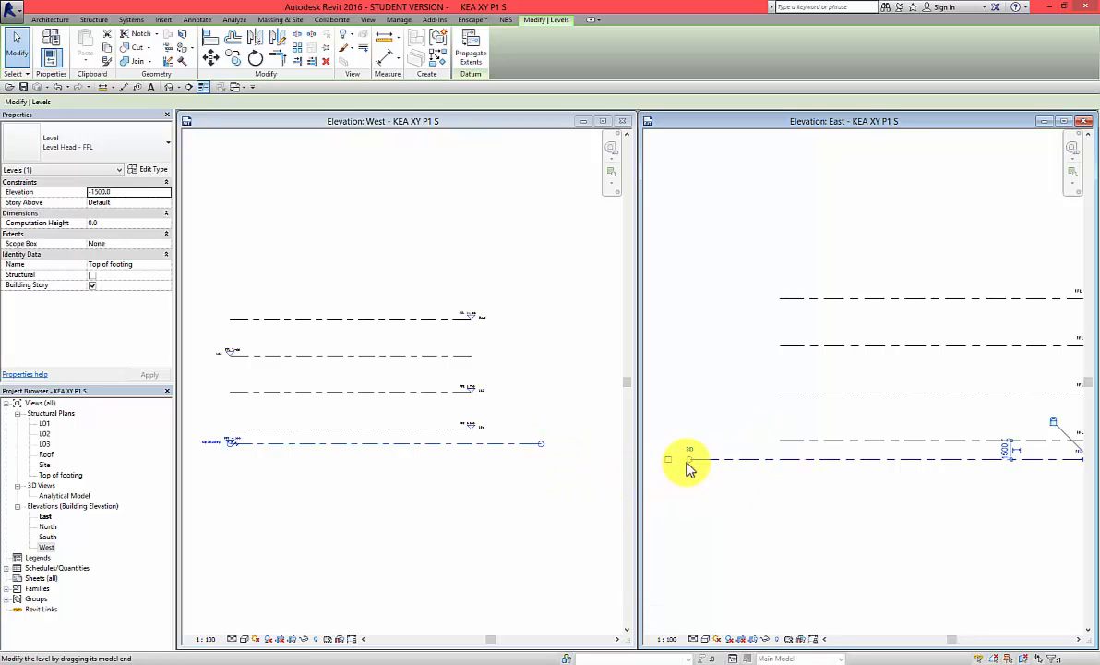
pyautogui.moveTo(688, 462); pyautogui.dragTo(785, 454)
# Extend all the aligned levels further outward from their left end in the East elevation using Top of footing's locked model end.
pyautogui.scroll(-4, 786, 455)
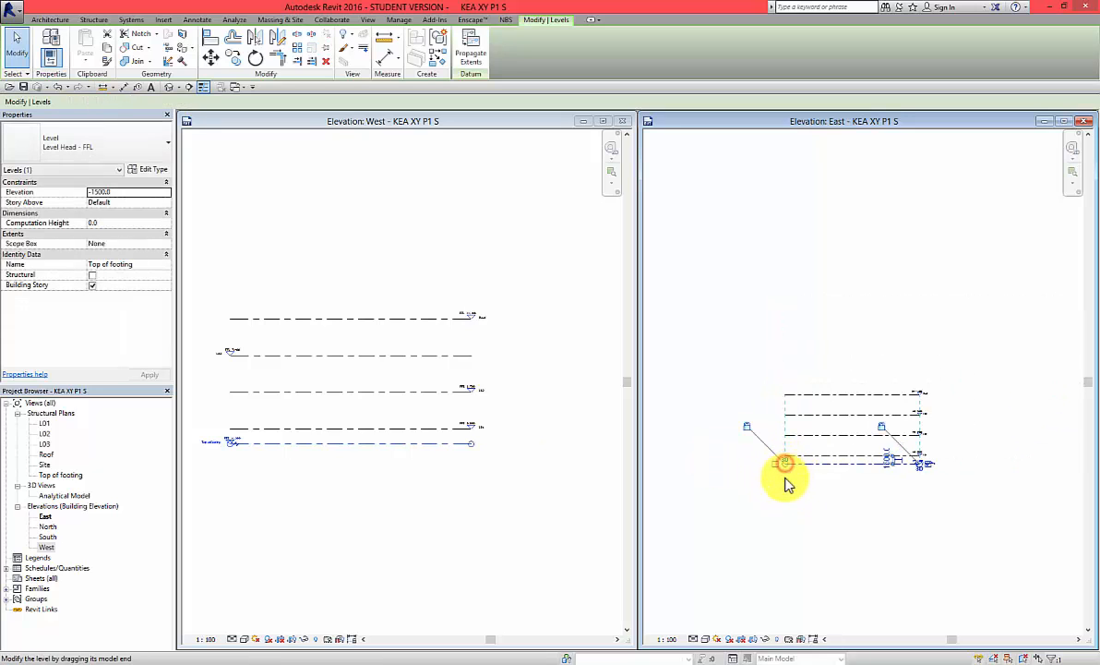
pyautogui.scroll(4, 786, 466)
pyautogui.moveTo(711, 462); pyautogui.dragTo(661, 466)
pyautogui.scroll(-3, 793, 503)
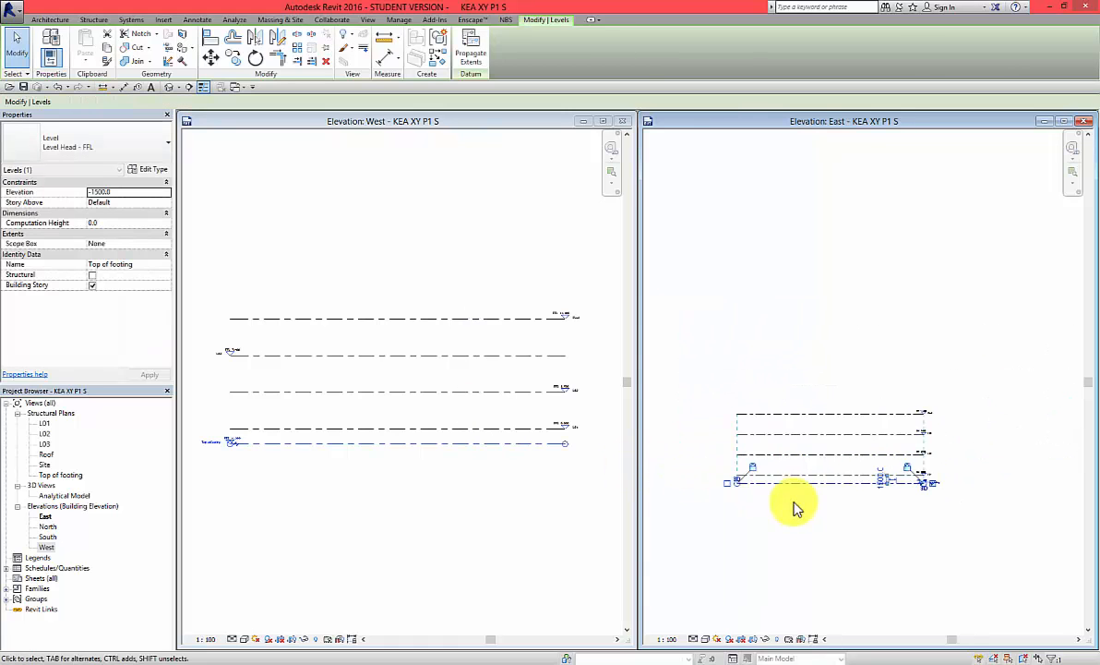
pyautogui.scroll(3, 740, 484)
pyautogui.click(735, 510)
# Compare the level extents and level head sides in the West and East elevations.
pyautogui.click(491, 500)
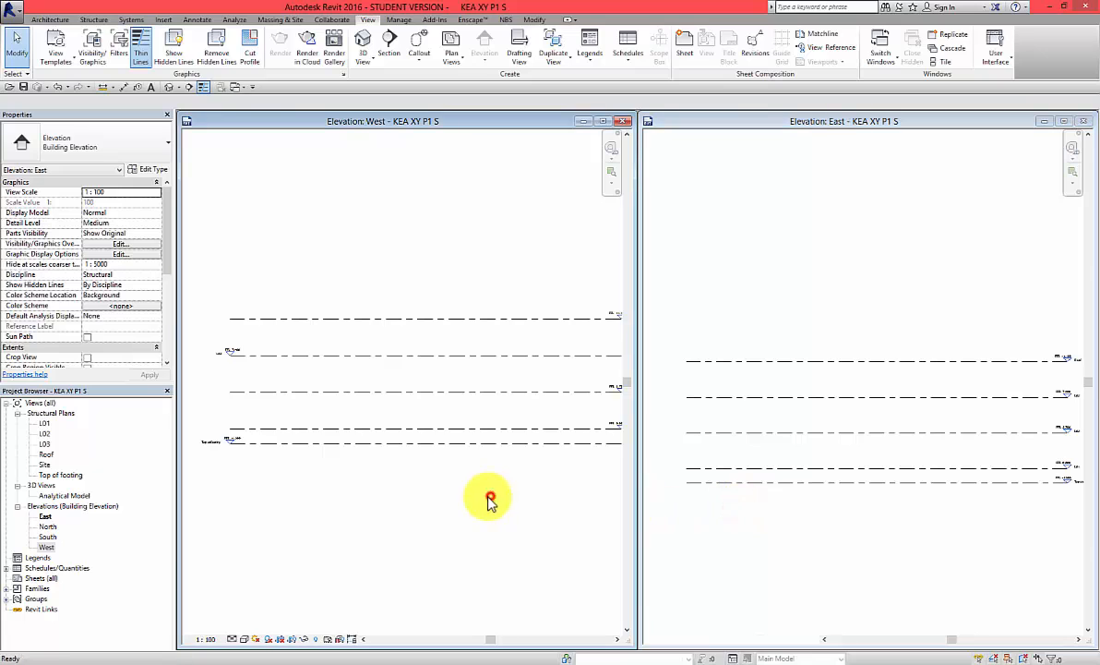
pyautogui.scroll(-2, 420, 481)
pyautogui.scroll(-1, 813, 506)
pyautogui.click(811, 511)
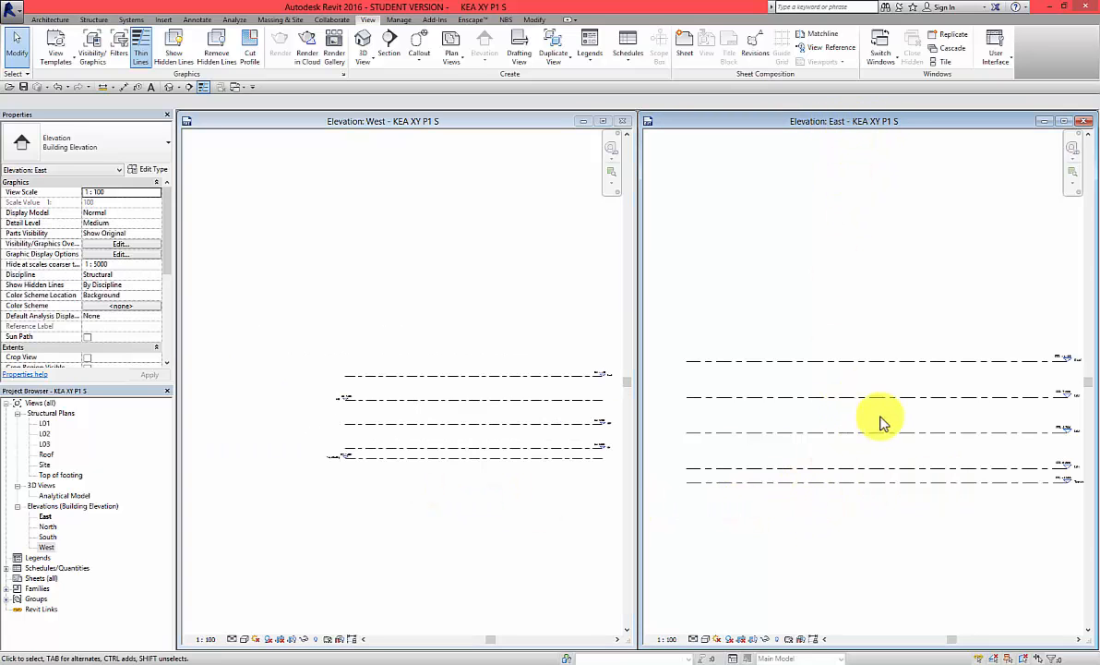
pyautogui.scroll(-1, 784, 392)
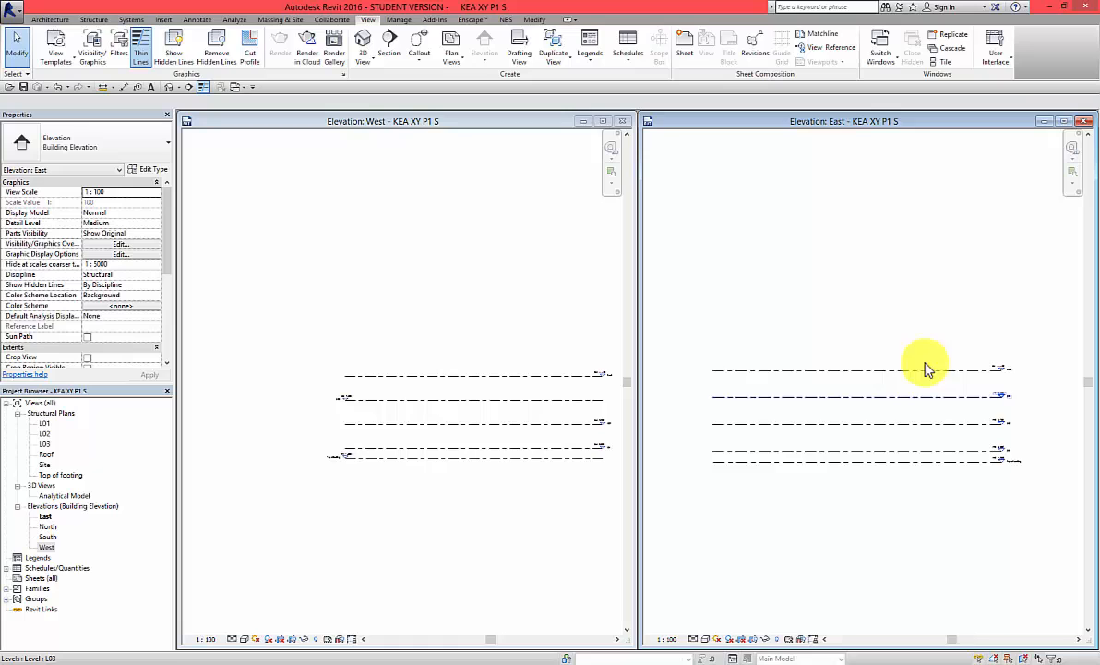
pyautogui.click(545, 518)
pyautogui.scroll(-2, 450, 461)
pyautogui.scroll(2, 450, 461)
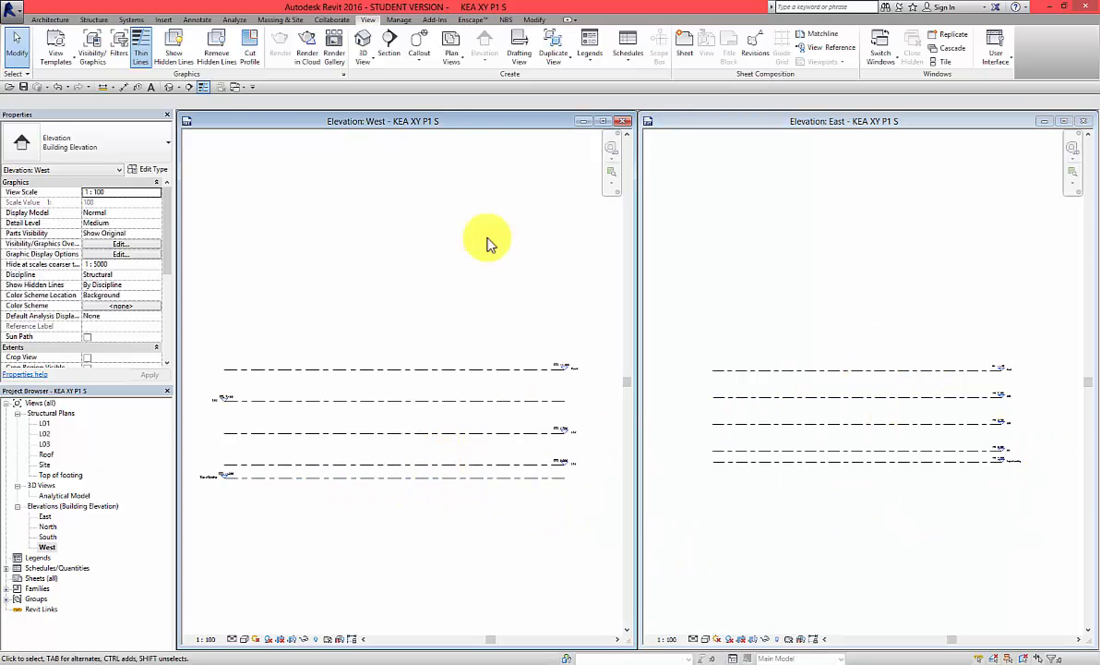
# Show the level heads of Top of footing and L03 only at the right end in the West elevation.
pyautogui.click(543, 478)
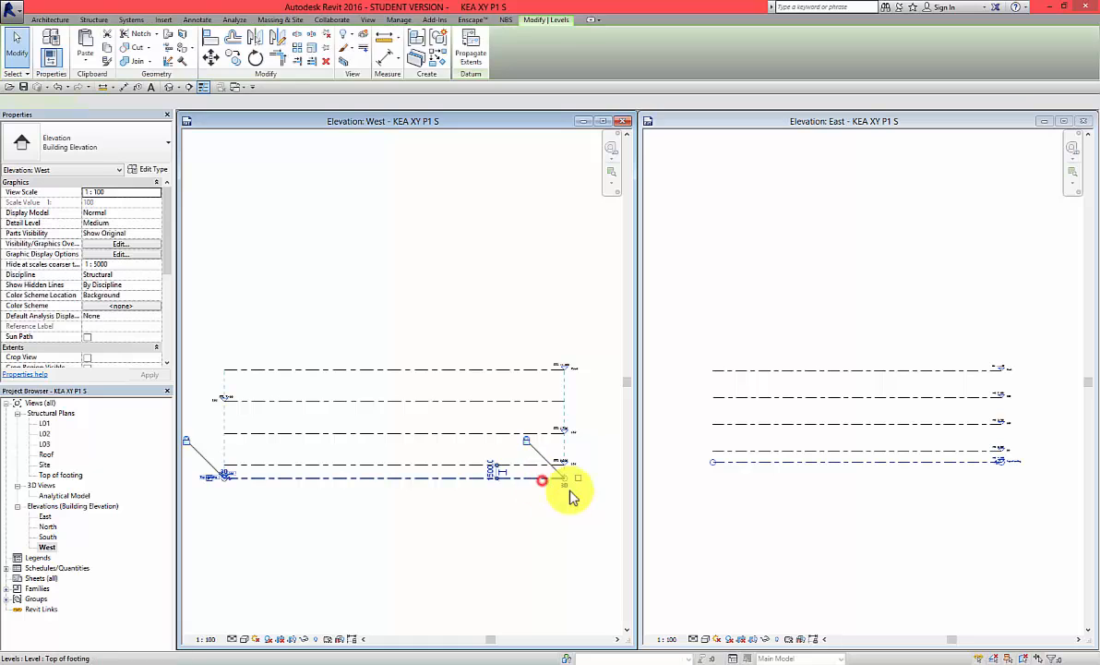
pyautogui.click(549, 401)
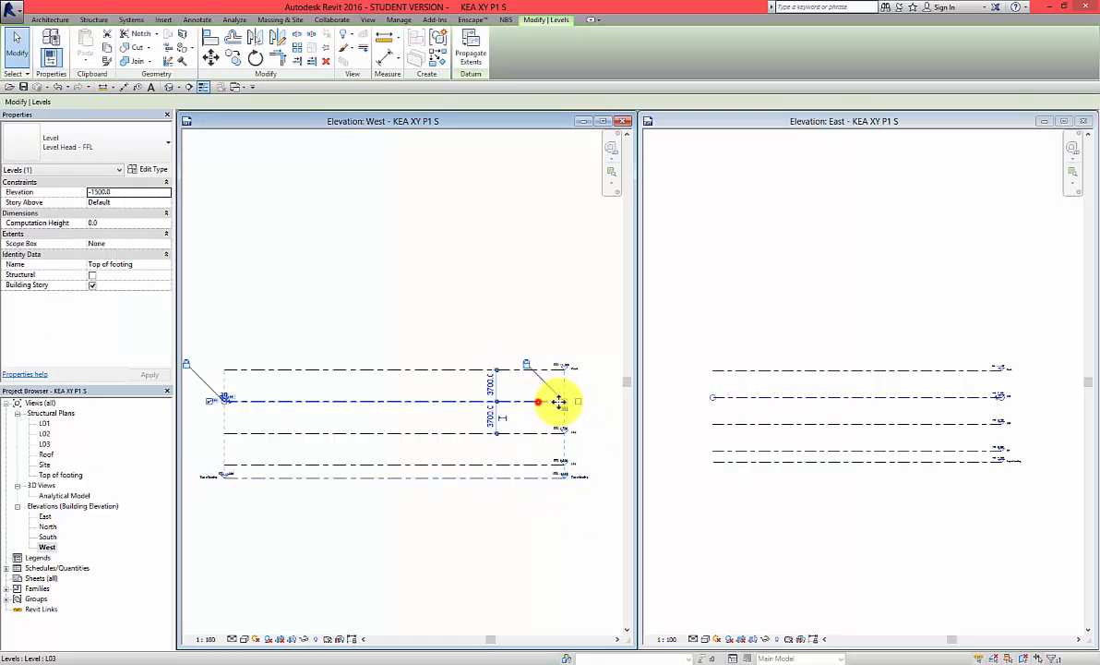
pyautogui.click(209, 403)
pyautogui.click(255, 480)
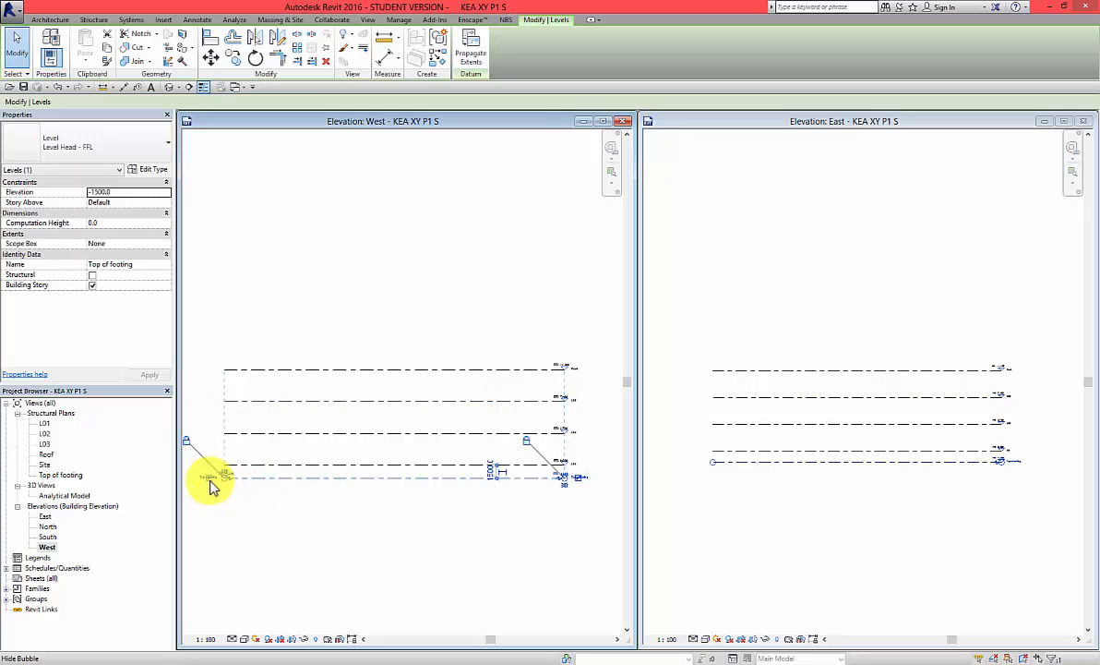
pyautogui.click(212, 476)
pyautogui.click(234, 504)
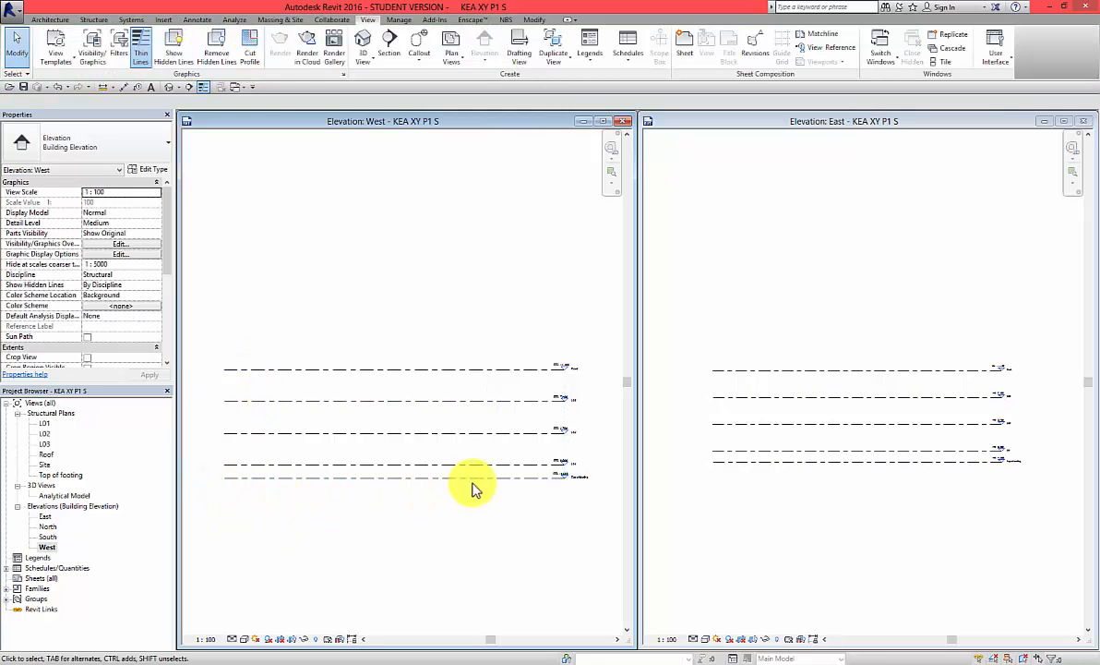
pyautogui.scroll(3, 583, 490)
pyautogui.scroll(-2, 570, 515)
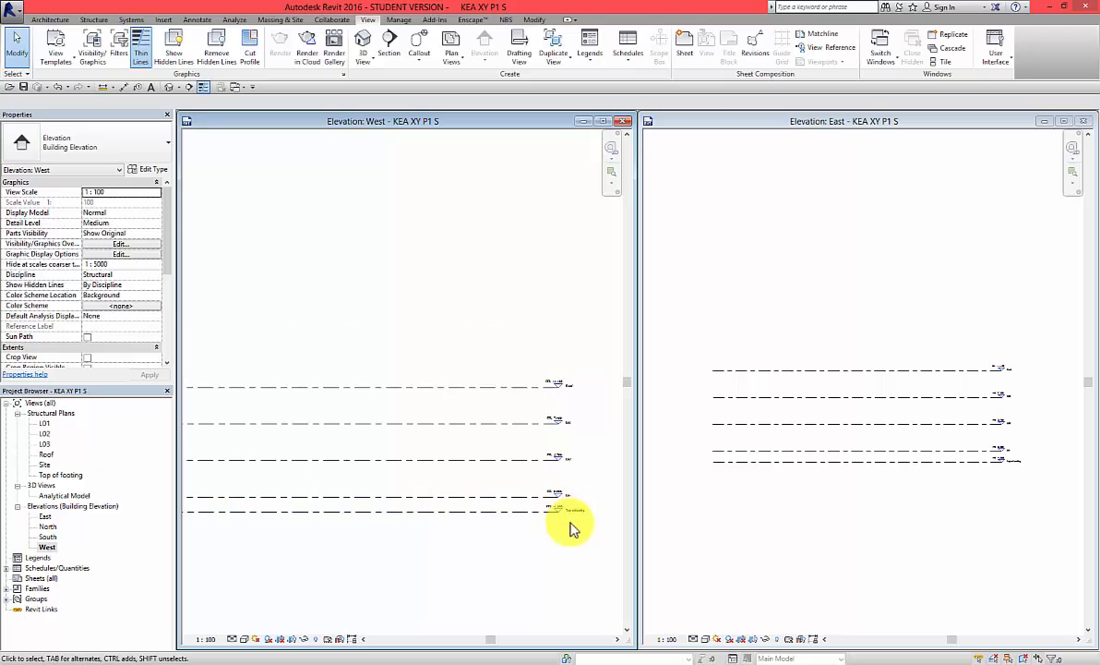
# Open the North elevation and extend all the aligned levels outward at both ends using the Roof level's model ends.
pyautogui.doubleClick(48, 526)
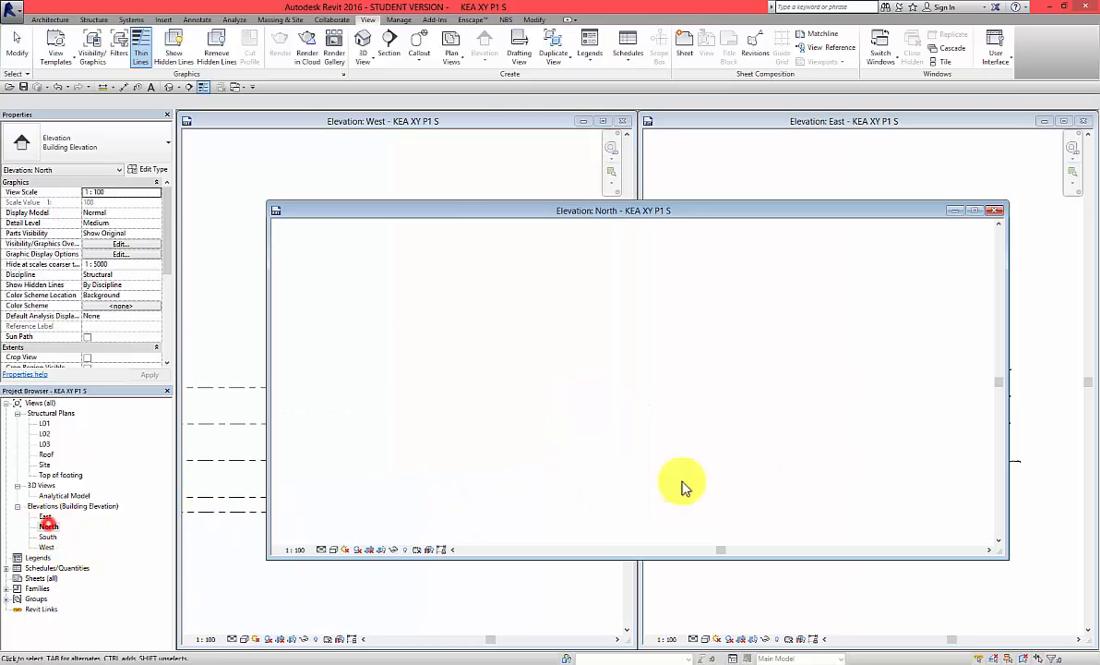
pyautogui.scroll(-3, 720, 474)
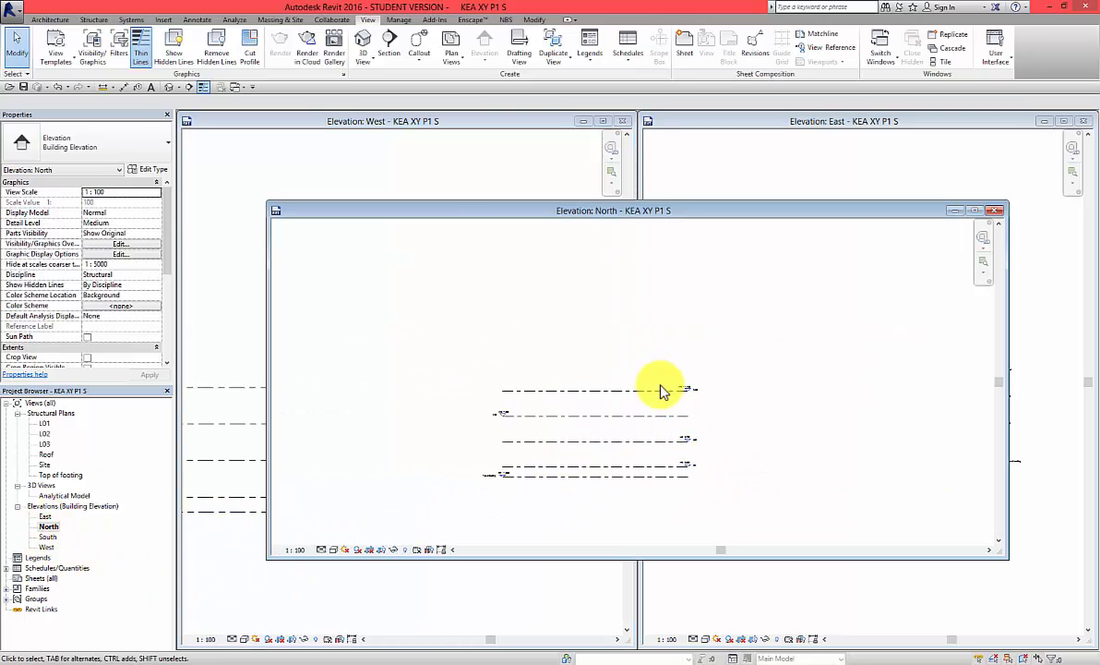
pyautogui.click(692, 391)
pyautogui.moveTo(720, 391); pyautogui.dragTo(721, 391)
pyautogui.moveTo(501, 390); pyautogui.dragTo(450, 389)
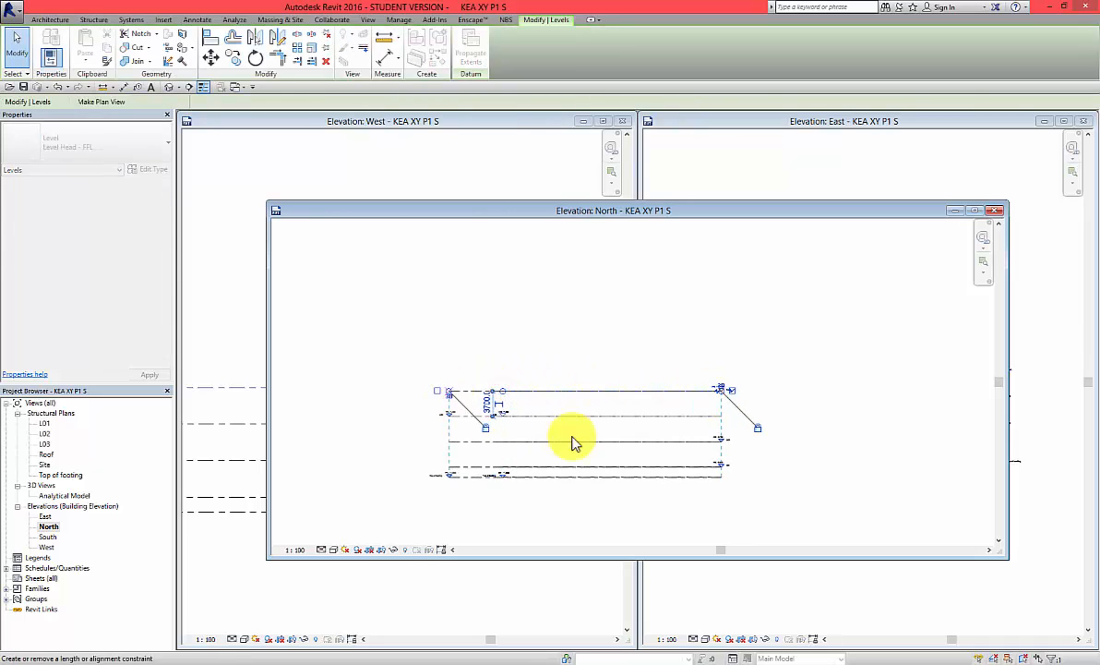
# Show the level heads of L03 and Top of footing only at the right end in the North elevation.
pyautogui.click(709, 417)
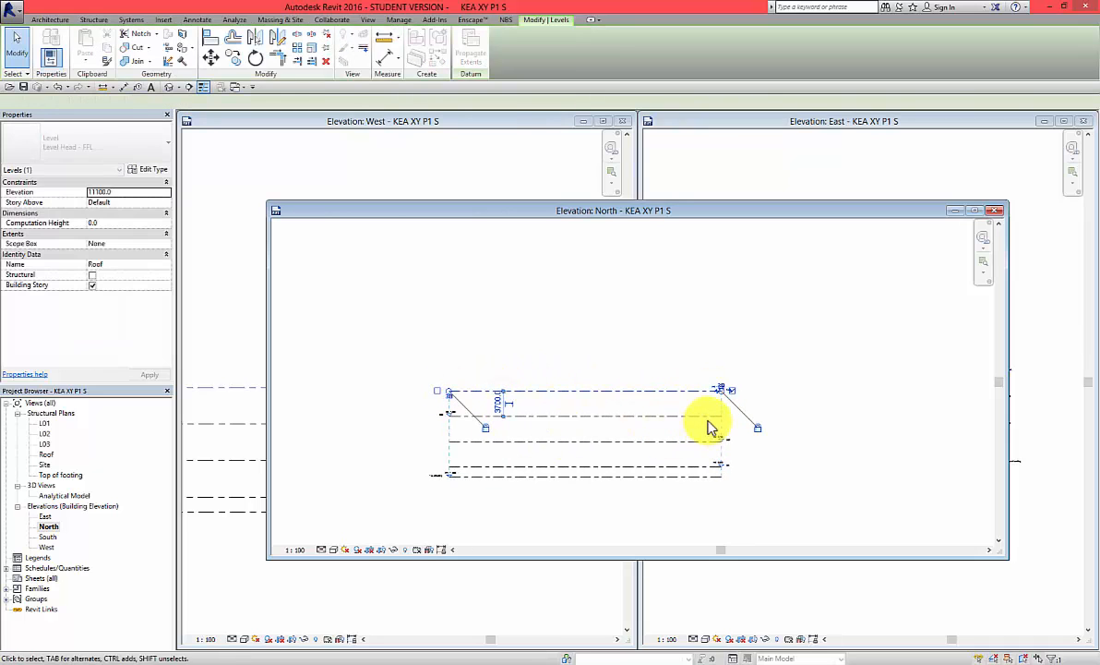
pyautogui.click(664, 475)
pyautogui.click(732, 479)
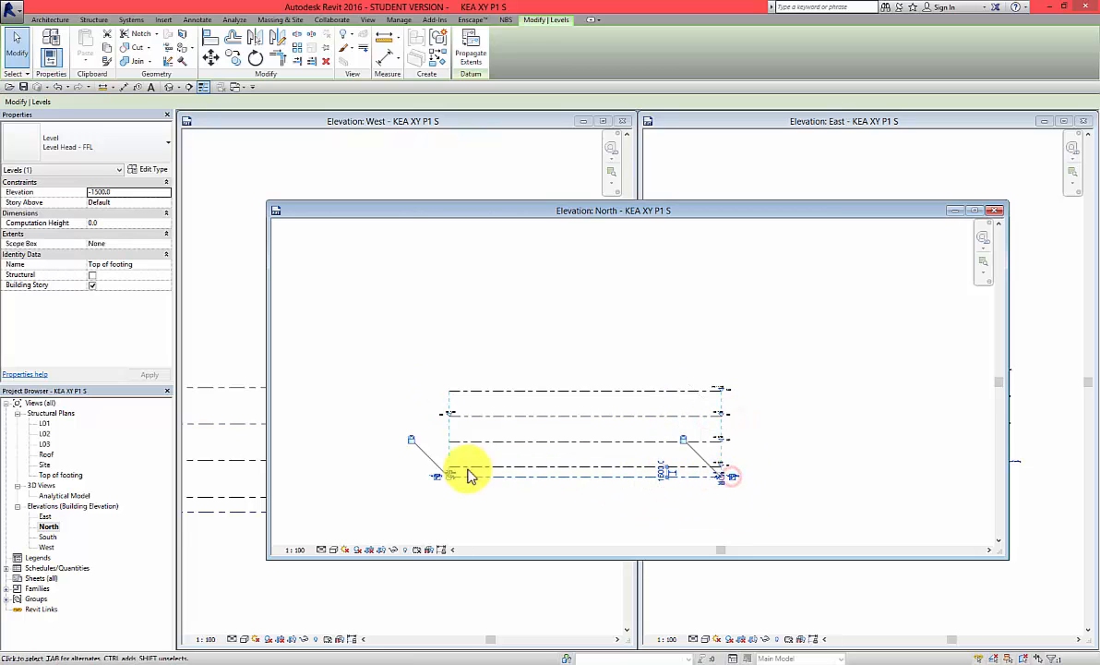
pyautogui.click(437, 476)
pyautogui.click(497, 419)
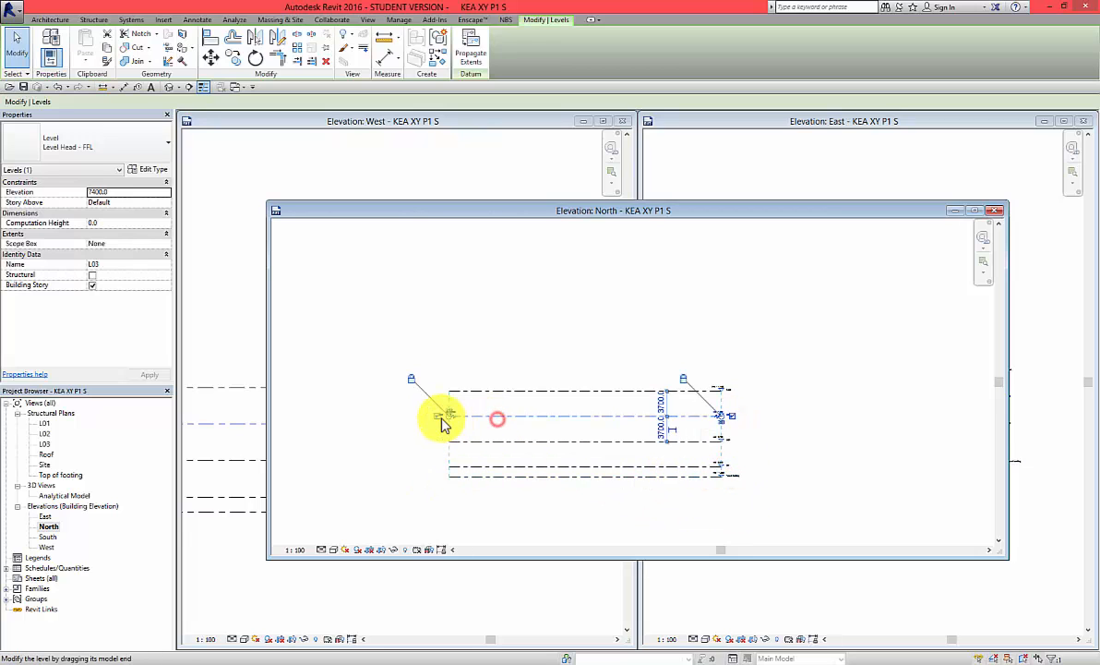
pyautogui.click(443, 416)
pyautogui.click(503, 501)
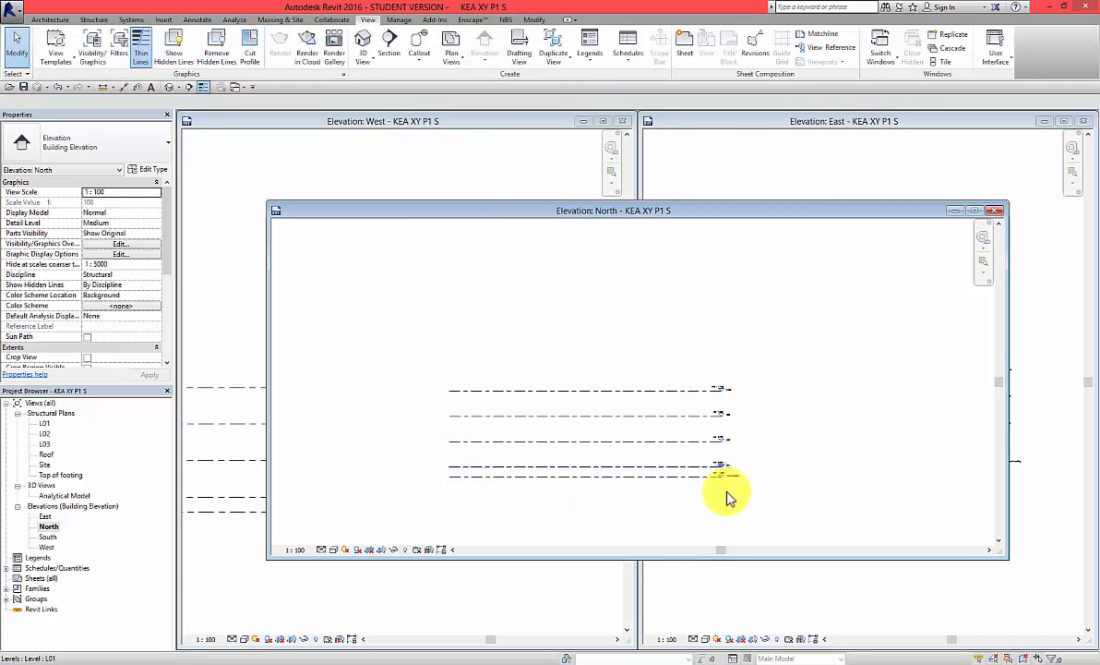
# Open the South elevation and show the level heads of Top of footing and L03 only at the right end.
pyautogui.doubleClick(48, 537)
pyautogui.click(567, 496)
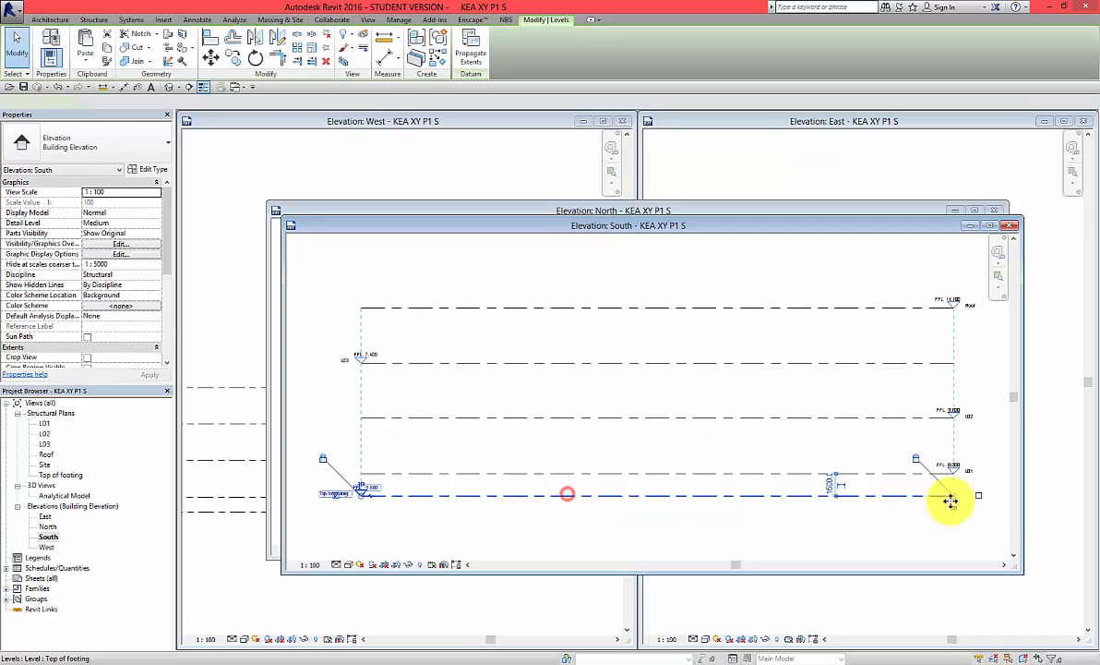
pyautogui.click(978, 496)
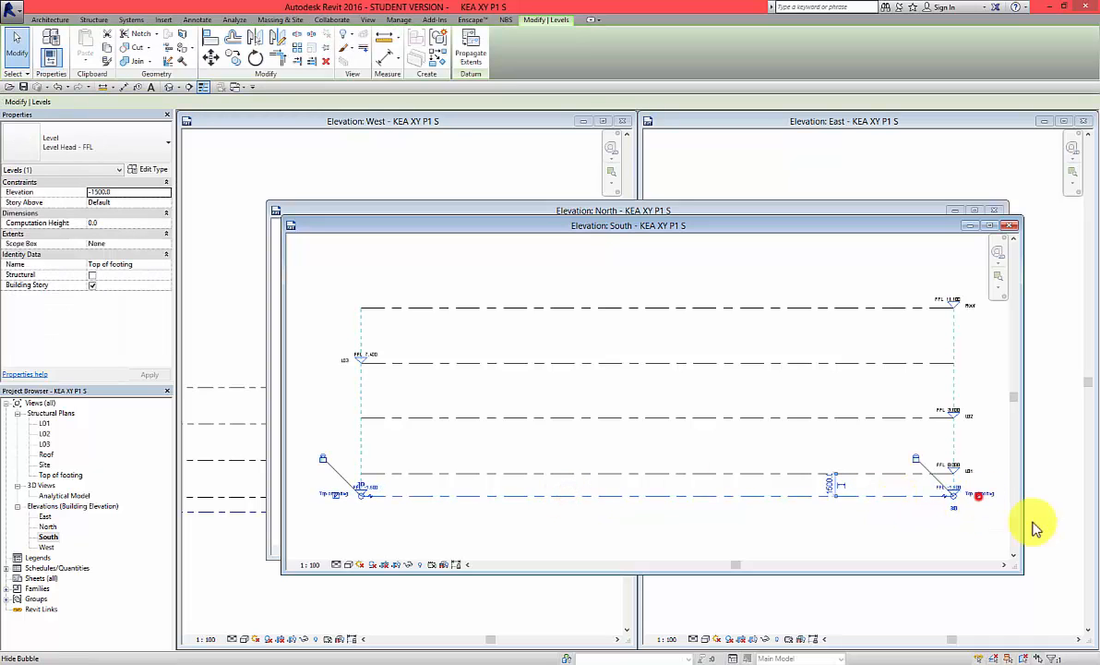
pyautogui.click(951, 362)
pyautogui.click(979, 364)
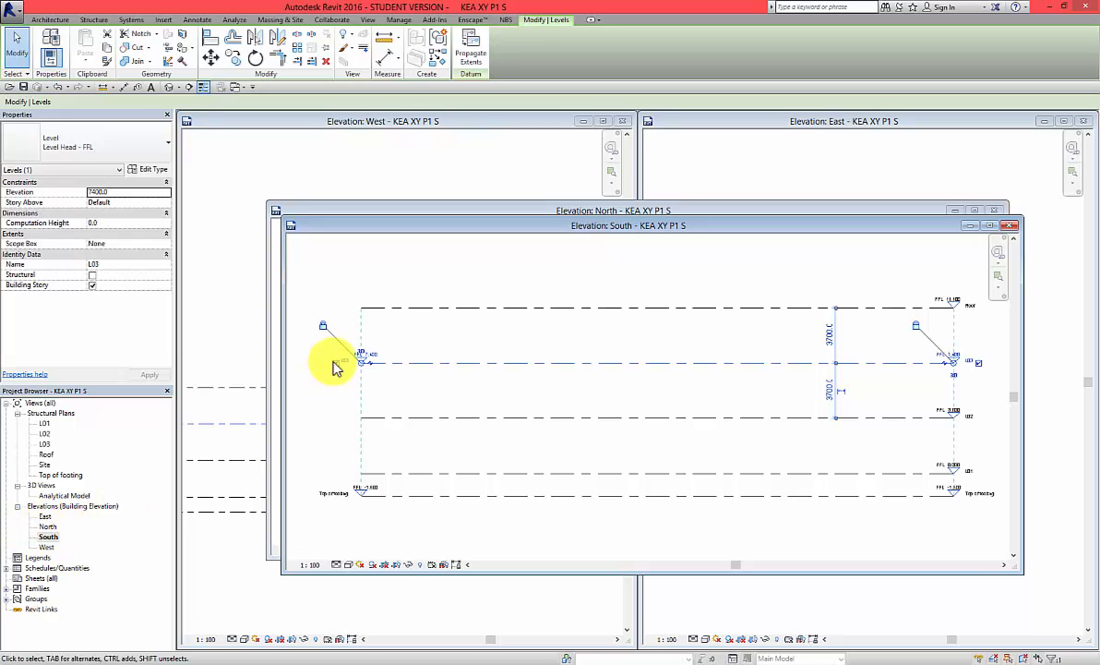
pyautogui.click(335, 362)
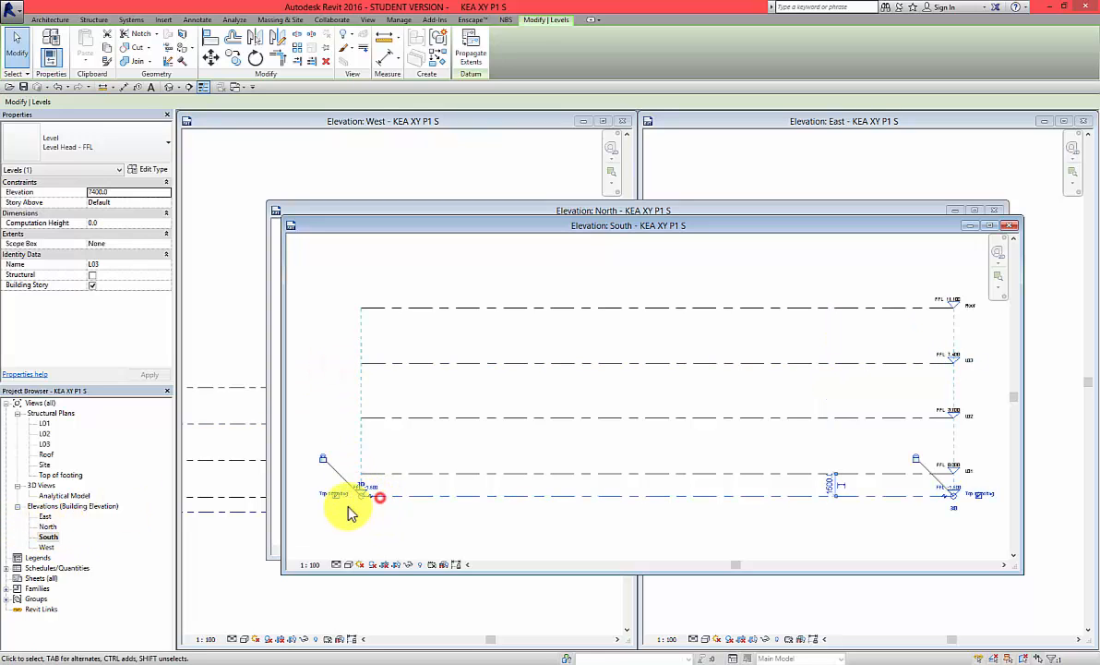
pyautogui.click(407, 523)
pyautogui.scroll(-2, 369, 461)
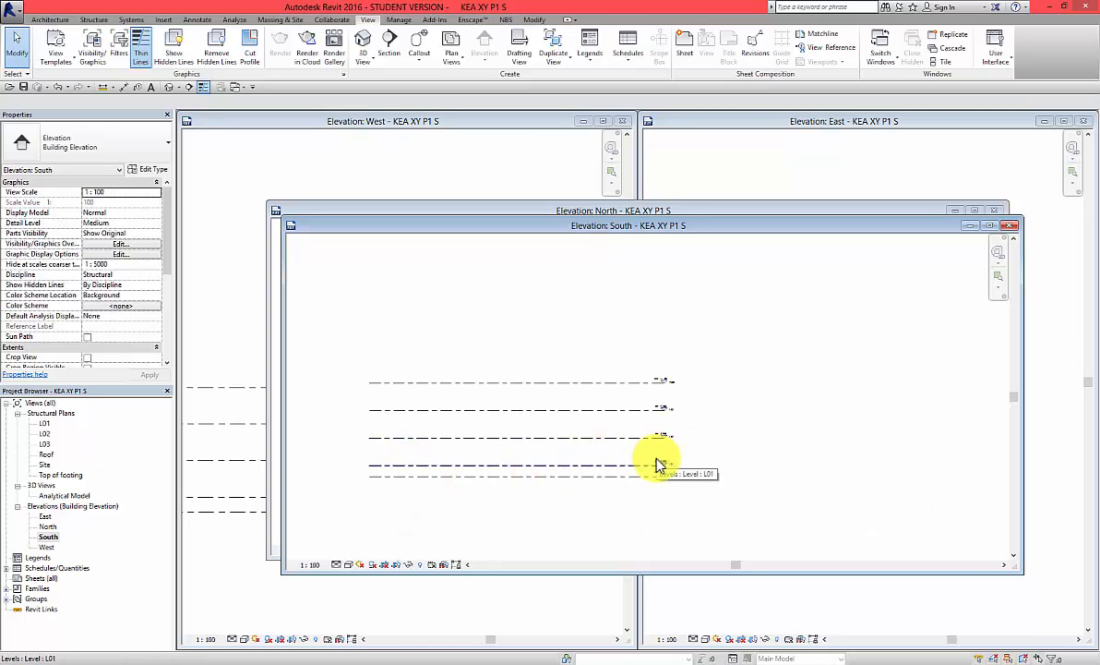
# Close the South, North and East elevations, maximize the West elevation, and bring all its levels into view.
pyautogui.click(1011, 227)
pyautogui.click(1000, 212)
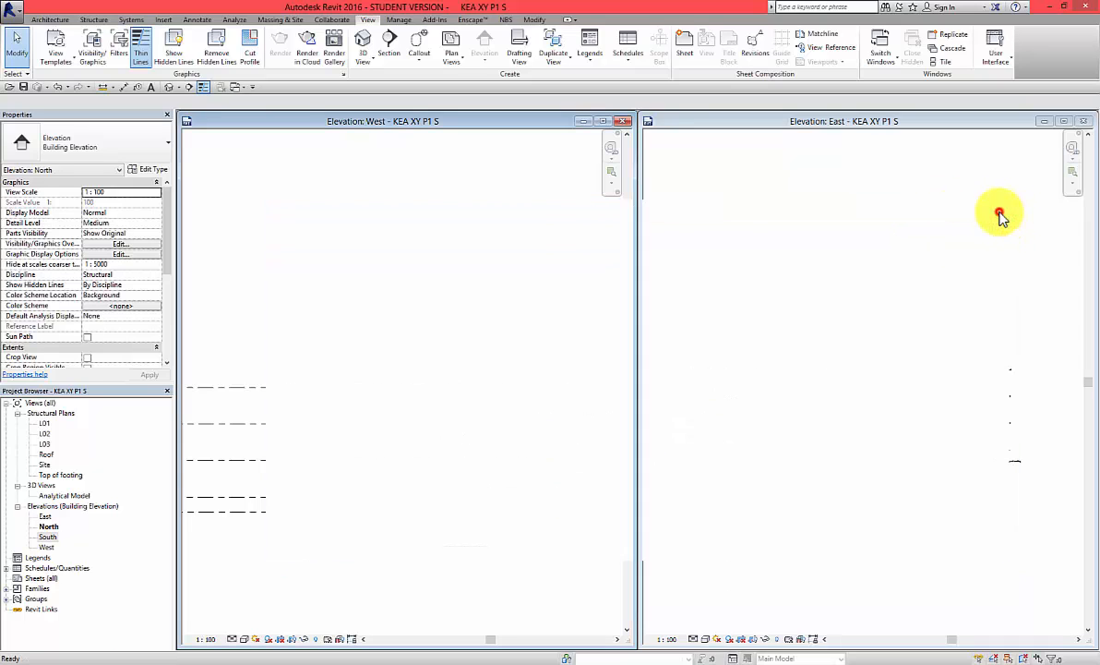
pyautogui.click(1085, 122)
pyautogui.click(605, 121)
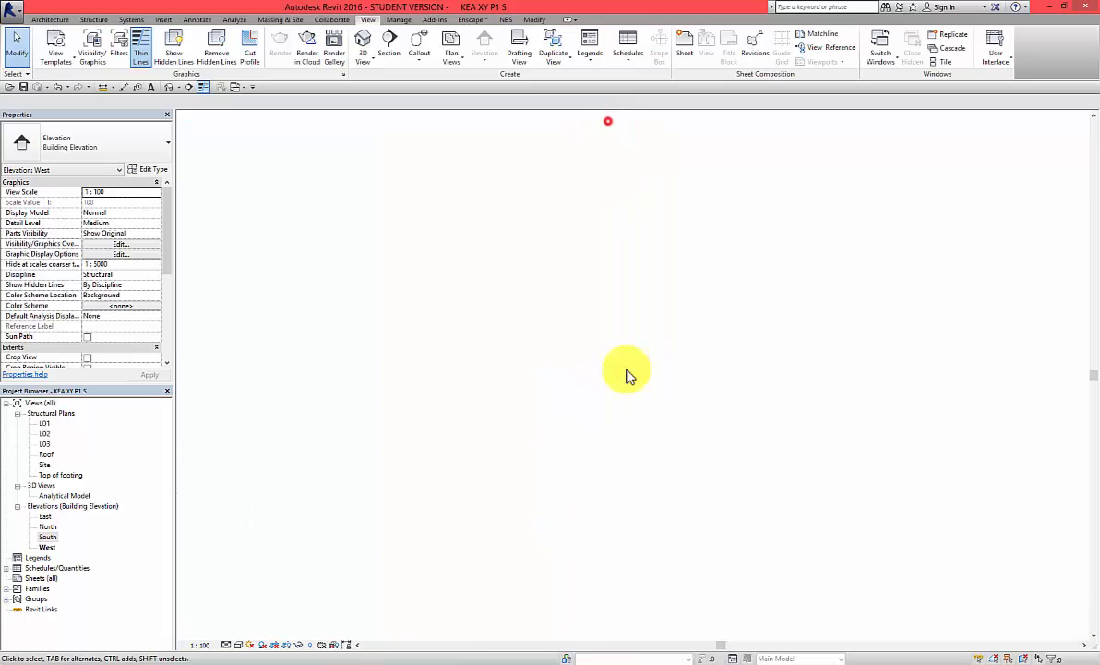
pyautogui.scroll(-3, 638, 430)
pyautogui.scroll(2, 423, 432)
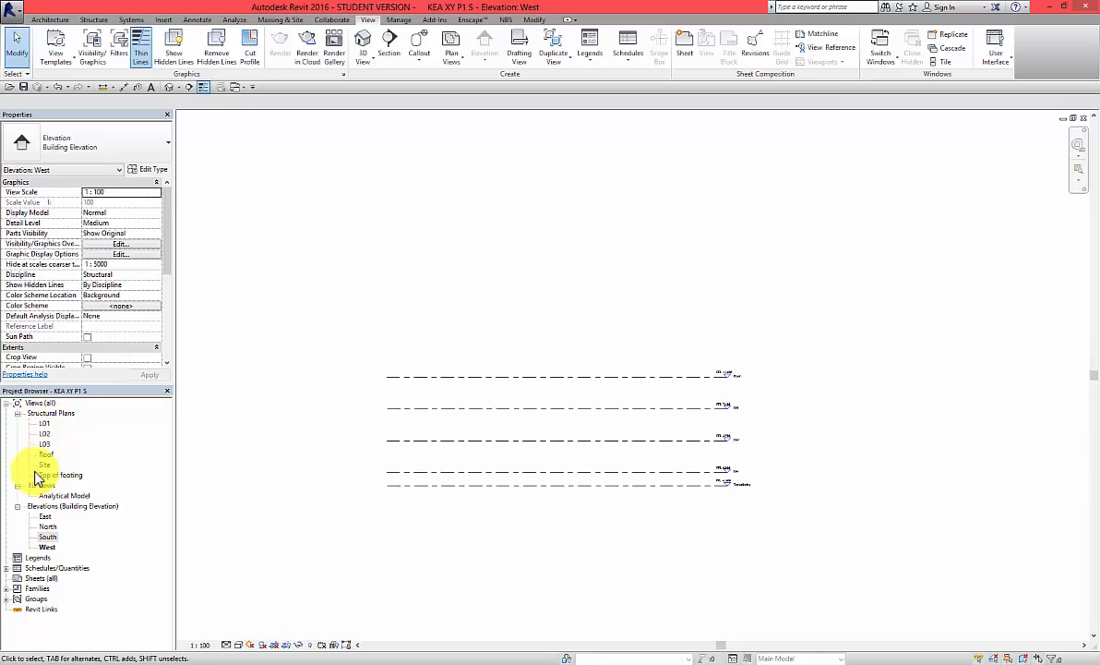
# Open the browser organization settings for the views and create a new browser organization named KEA.
pyautogui.click(65, 447)
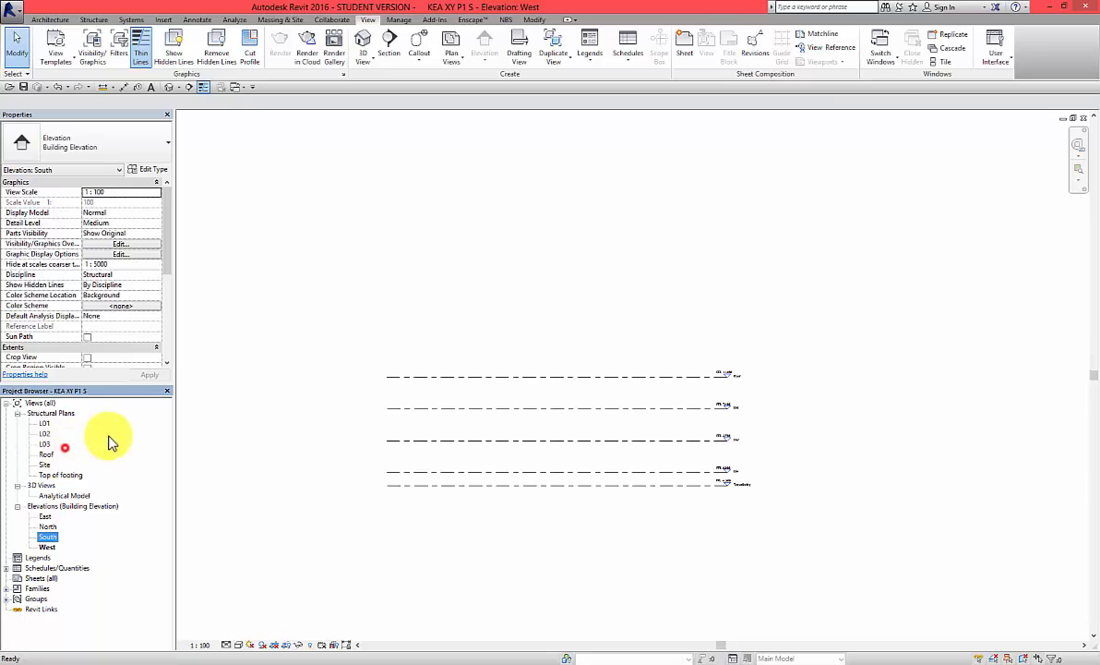
pyautogui.click(41, 404)
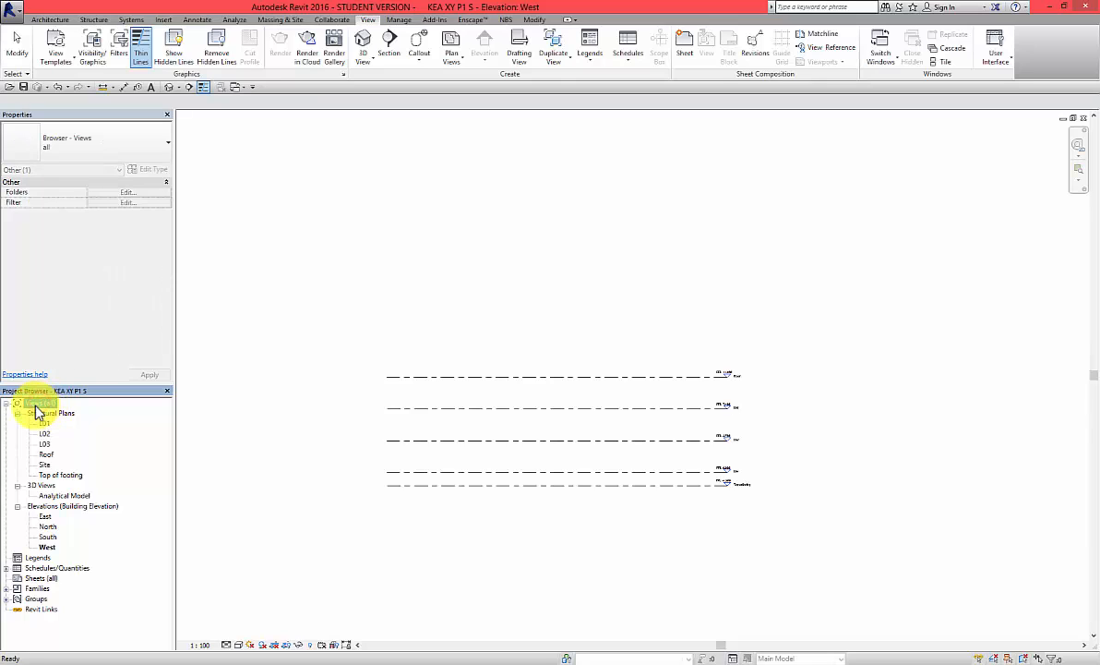
pyautogui.rightClick(45, 407)
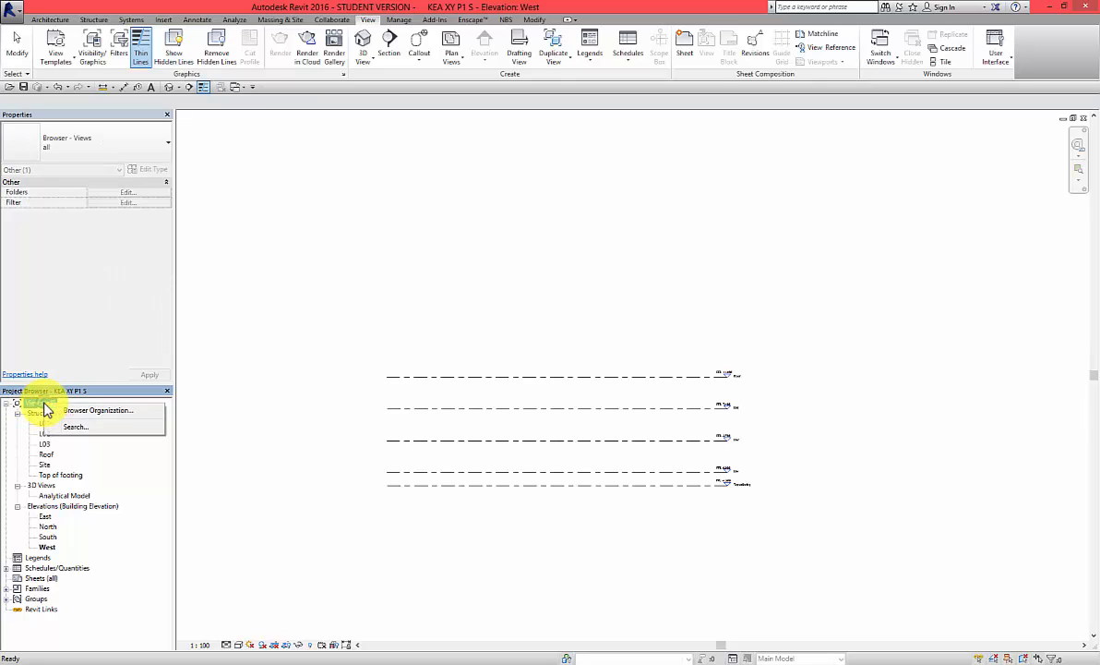
pyautogui.click(97, 411)
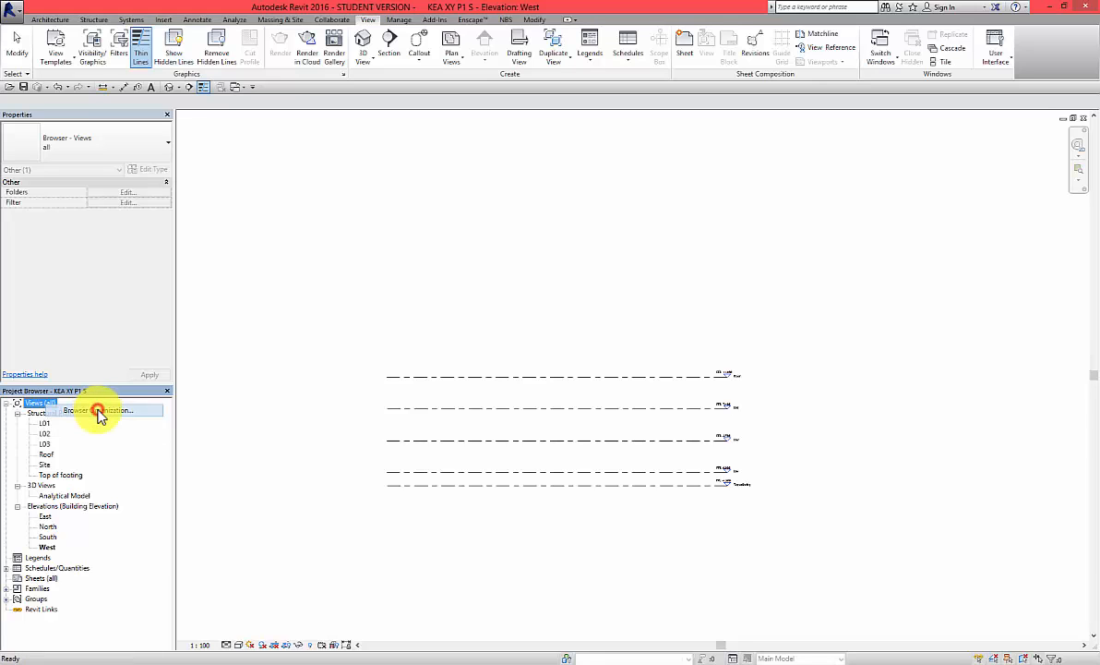
pyautogui.moveTo(412, 129); pyautogui.dragTo(421, 204)
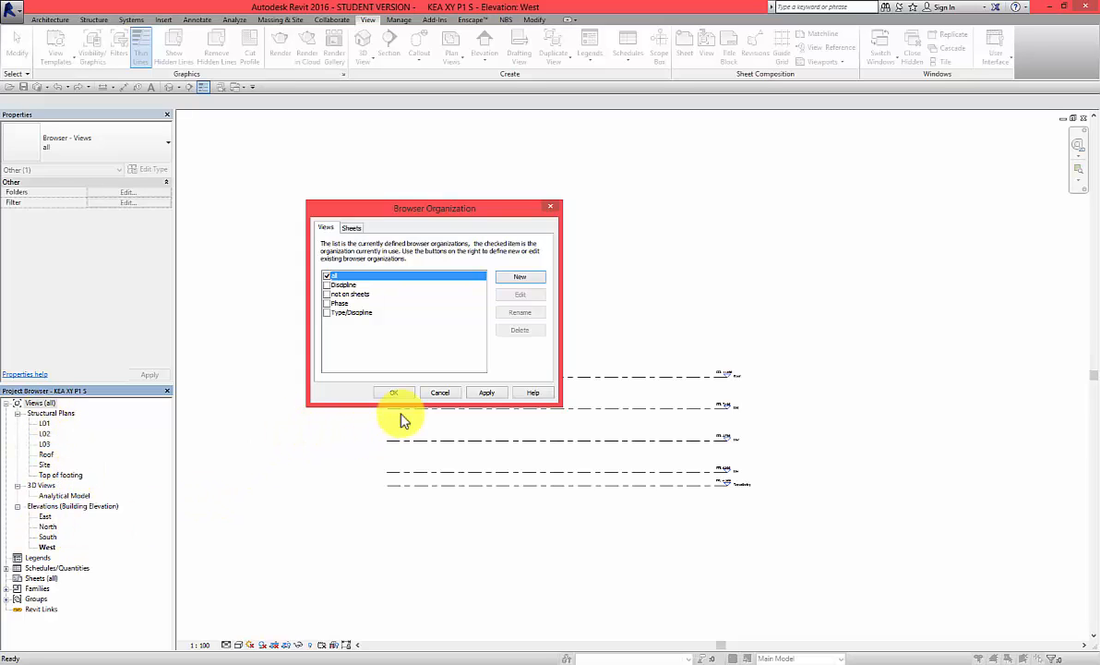
pyautogui.click(522, 278)
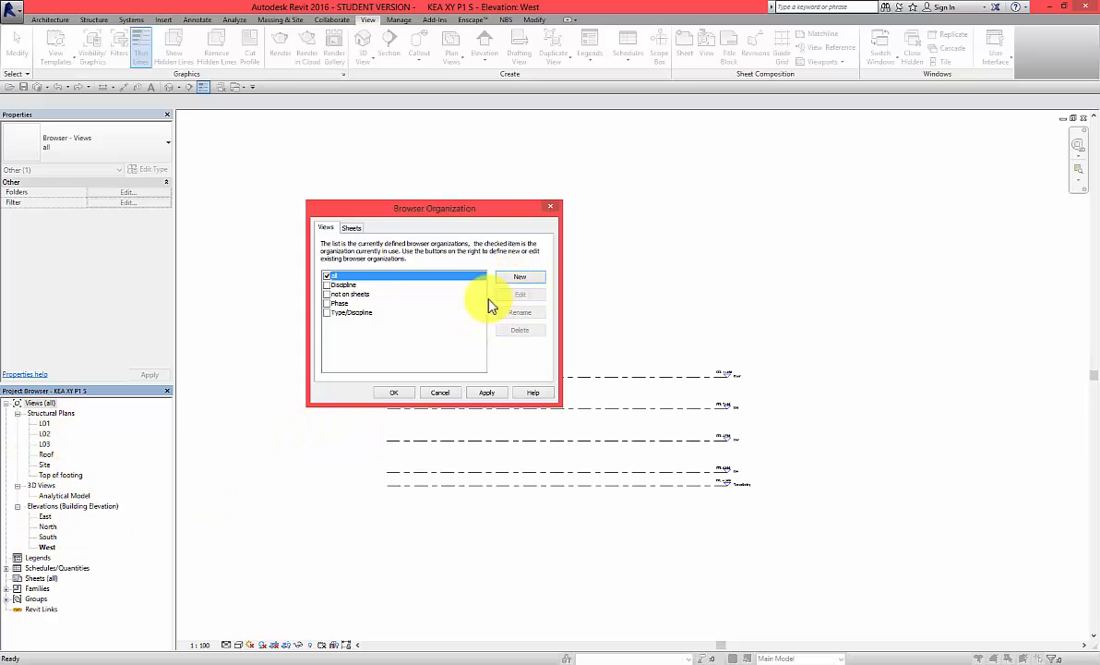
pyautogui.moveTo(438, 216); pyautogui.dragTo(441, 227)
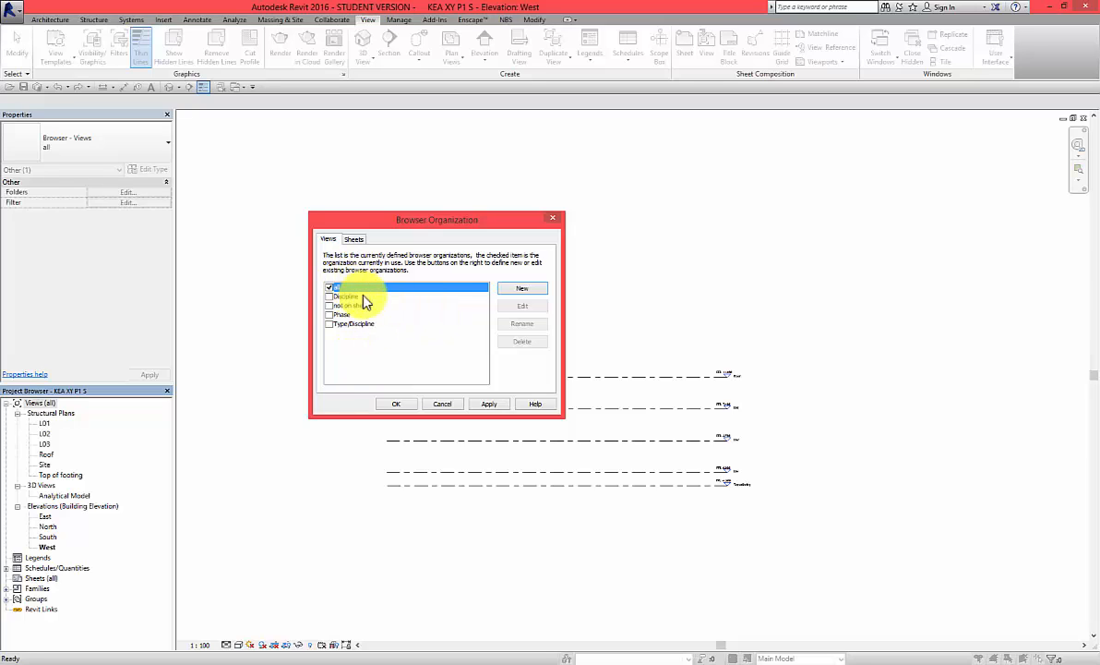
pyautogui.click(523, 290)
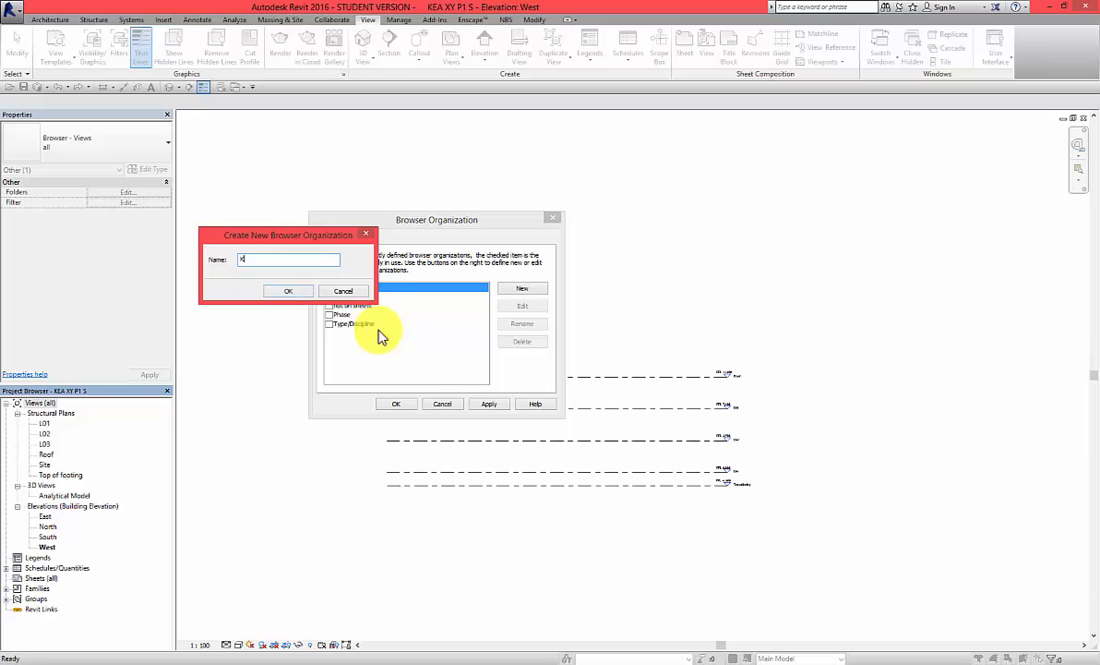
pyautogui.click(289, 290)
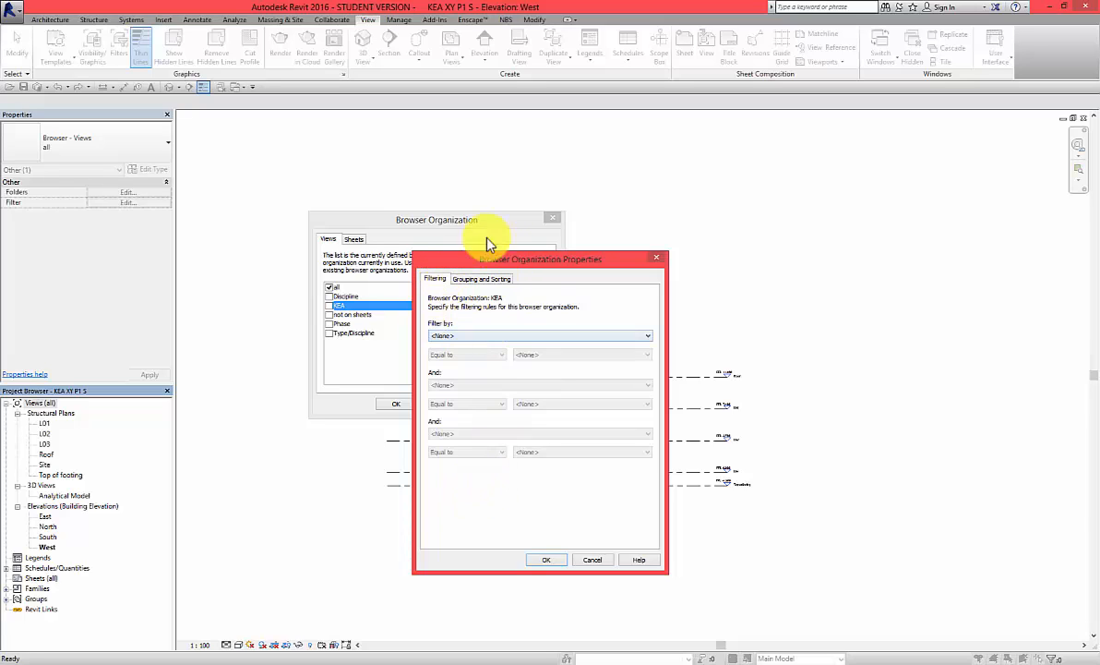
# Group the KEA browser organization by Family and Type and sort it by Associated Level.
pyautogui.click(471, 280)
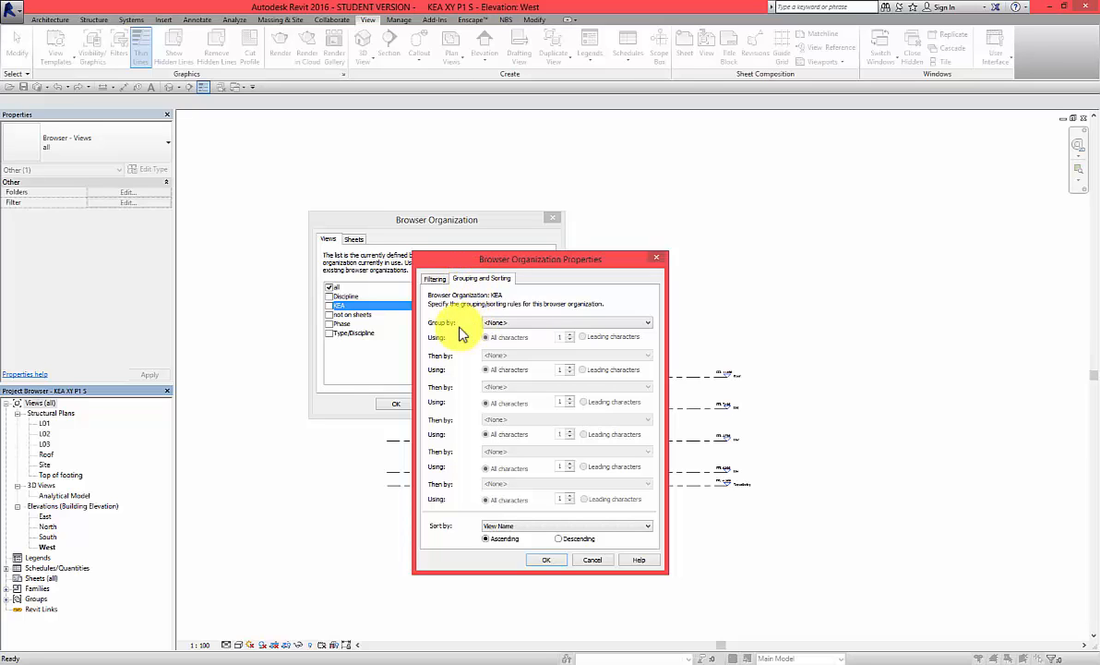
pyautogui.click(501, 323)
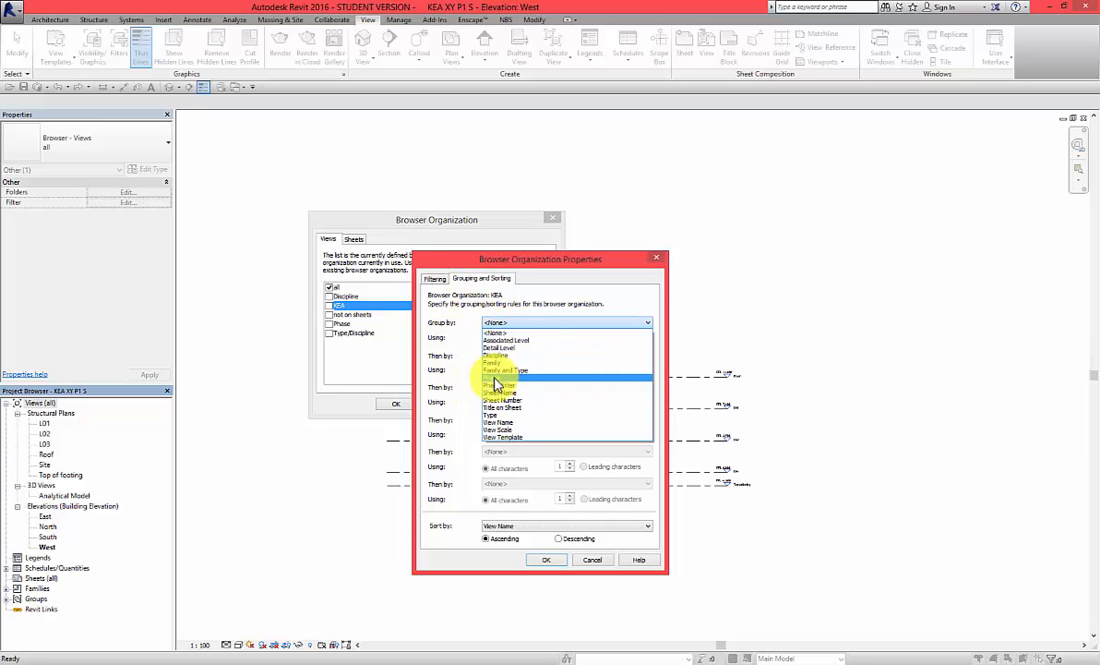
pyautogui.click(496, 371)
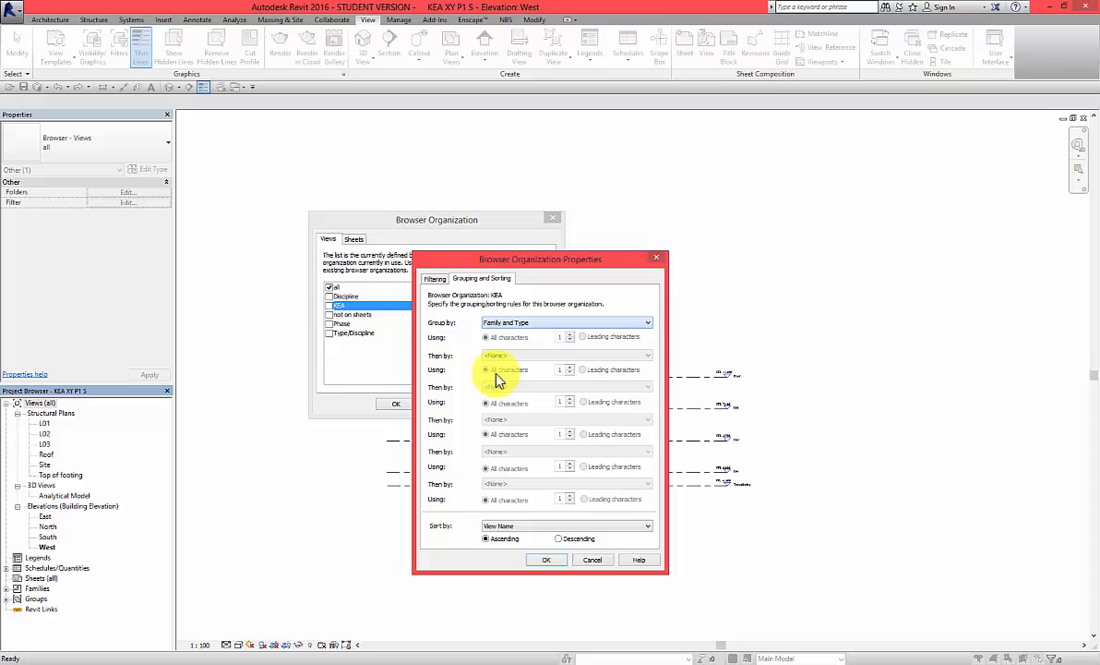
pyautogui.click(500, 526)
pyautogui.click(524, 574)
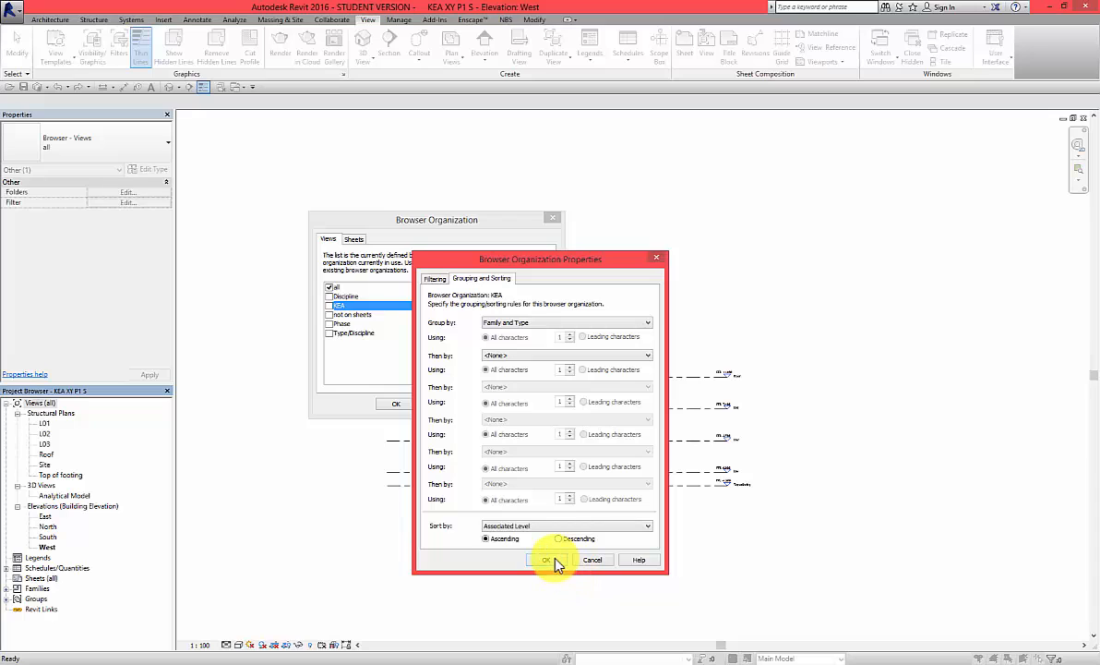
pyautogui.click(551, 559)
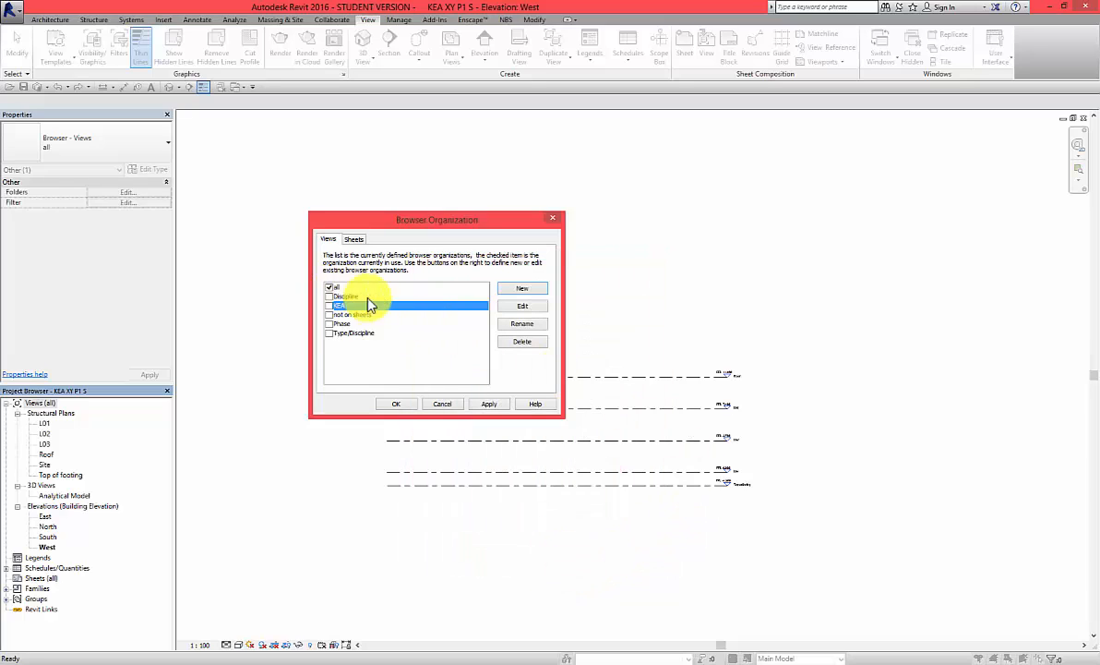
# Make KEA the active browser organization for the project's views and apply it.
pyautogui.click(491, 405)
pyautogui.click(330, 307)
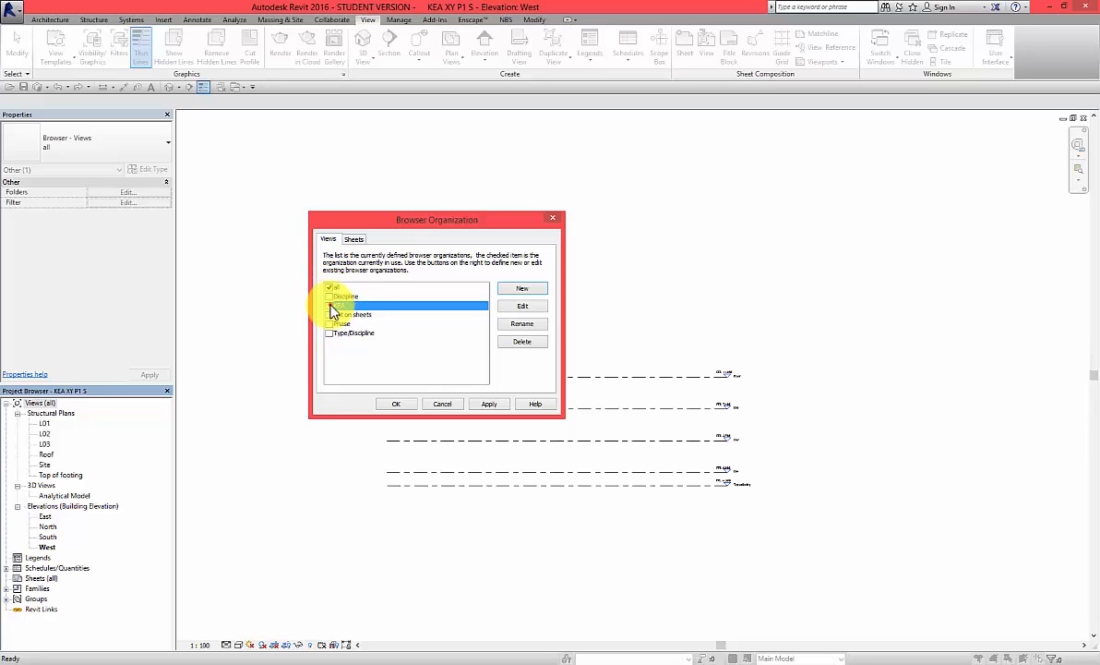
pyautogui.click(489, 403)
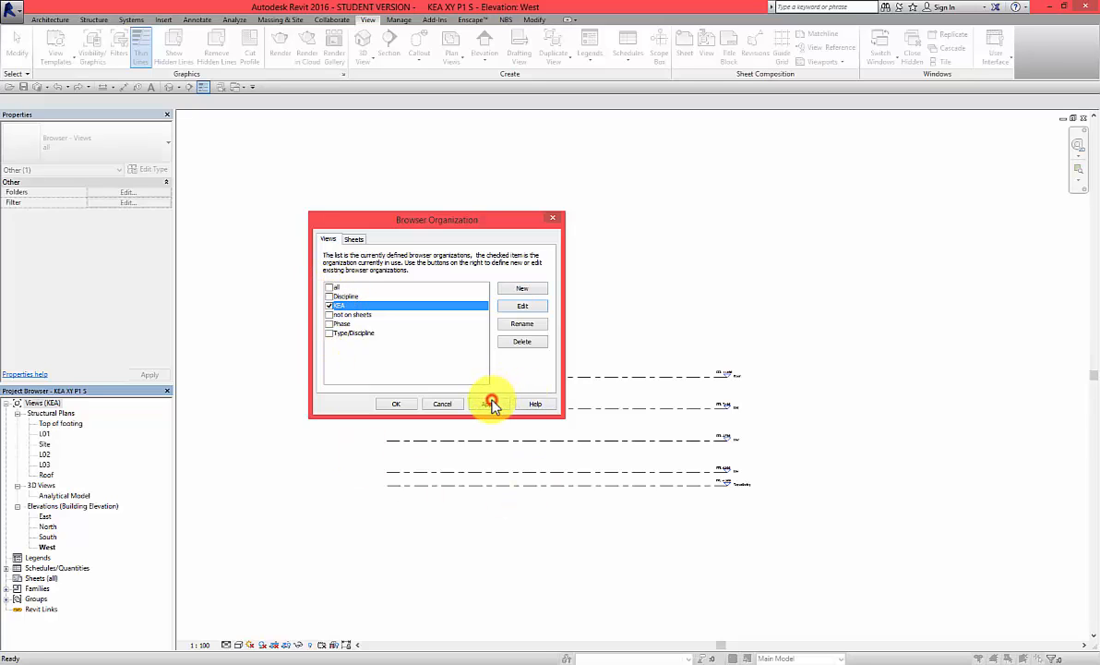
pyautogui.click(402, 404)
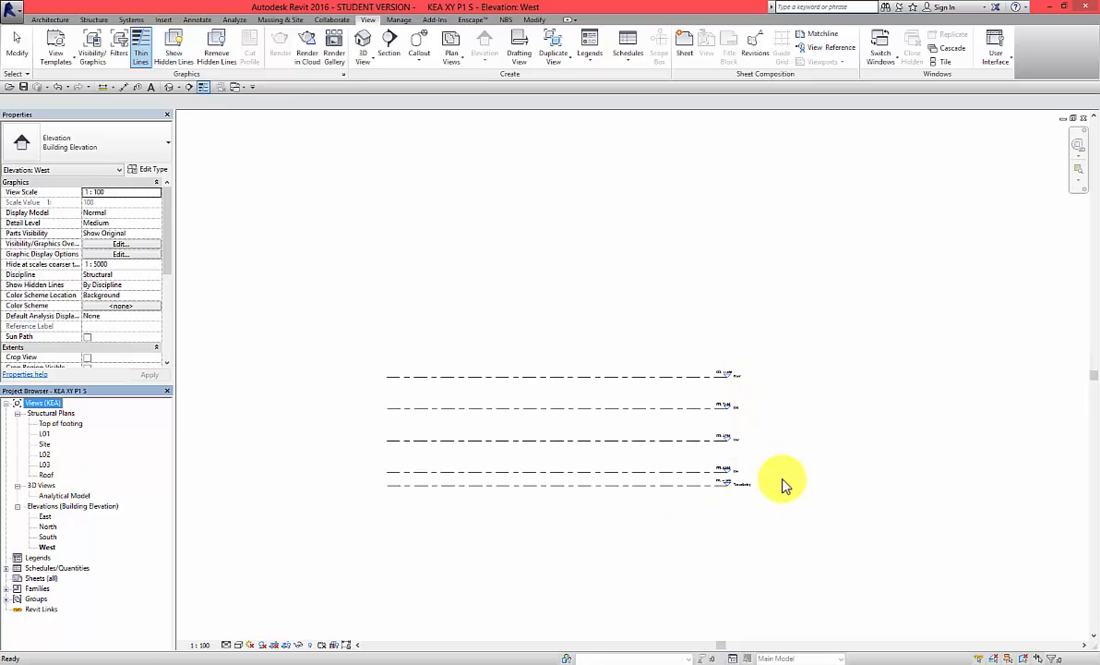
pyautogui.scroll(5, 738, 466)
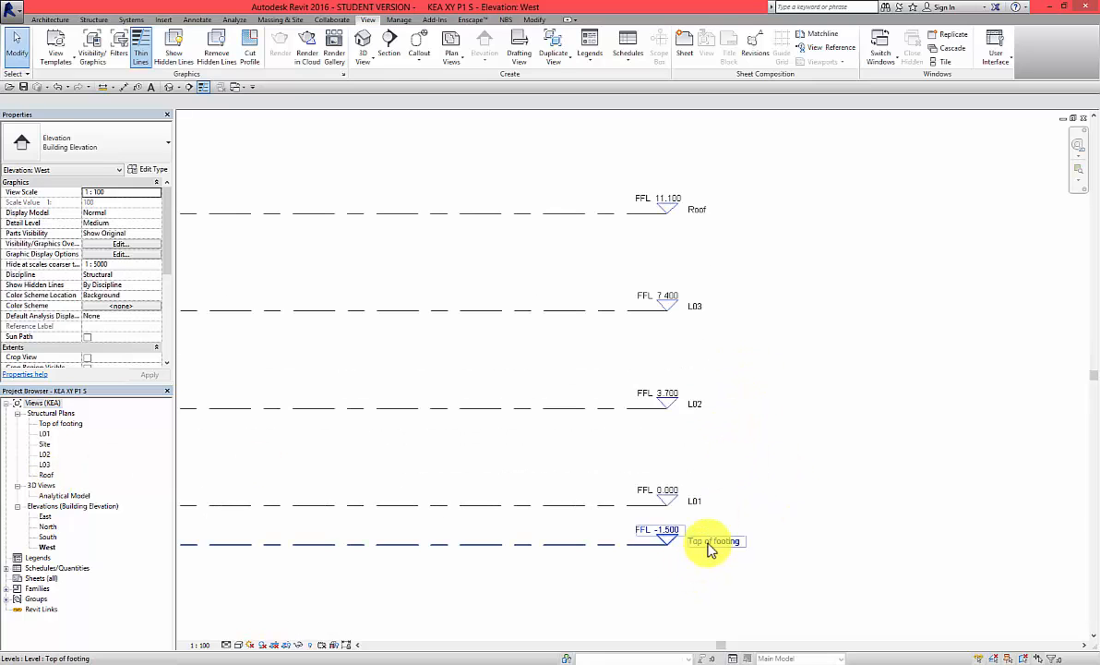
pyautogui.click(330, 458)
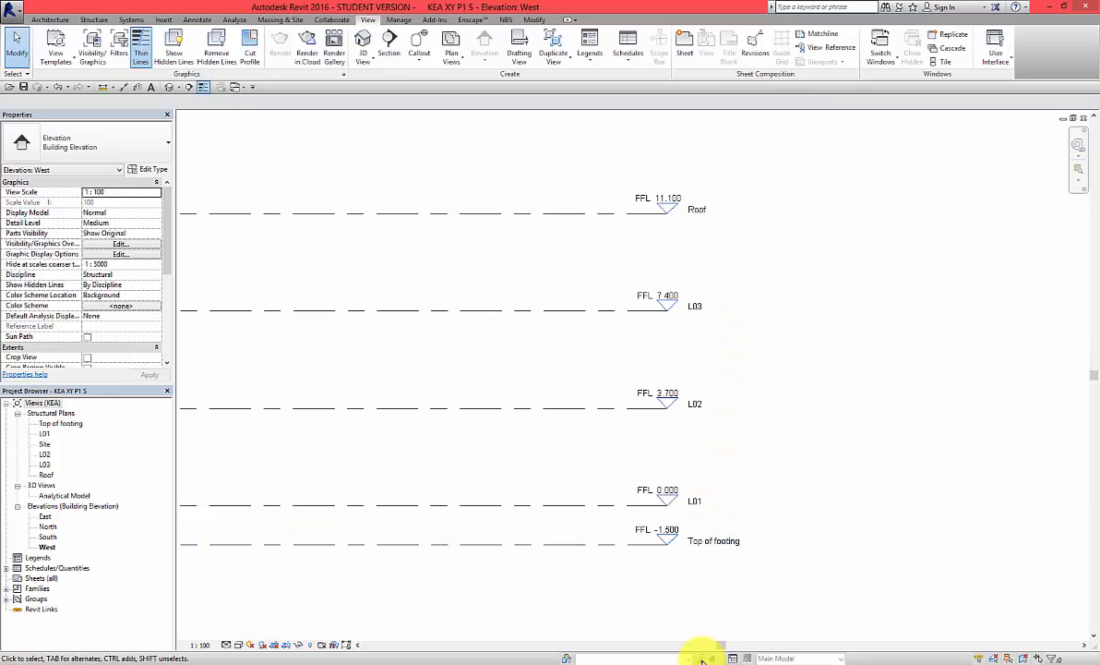